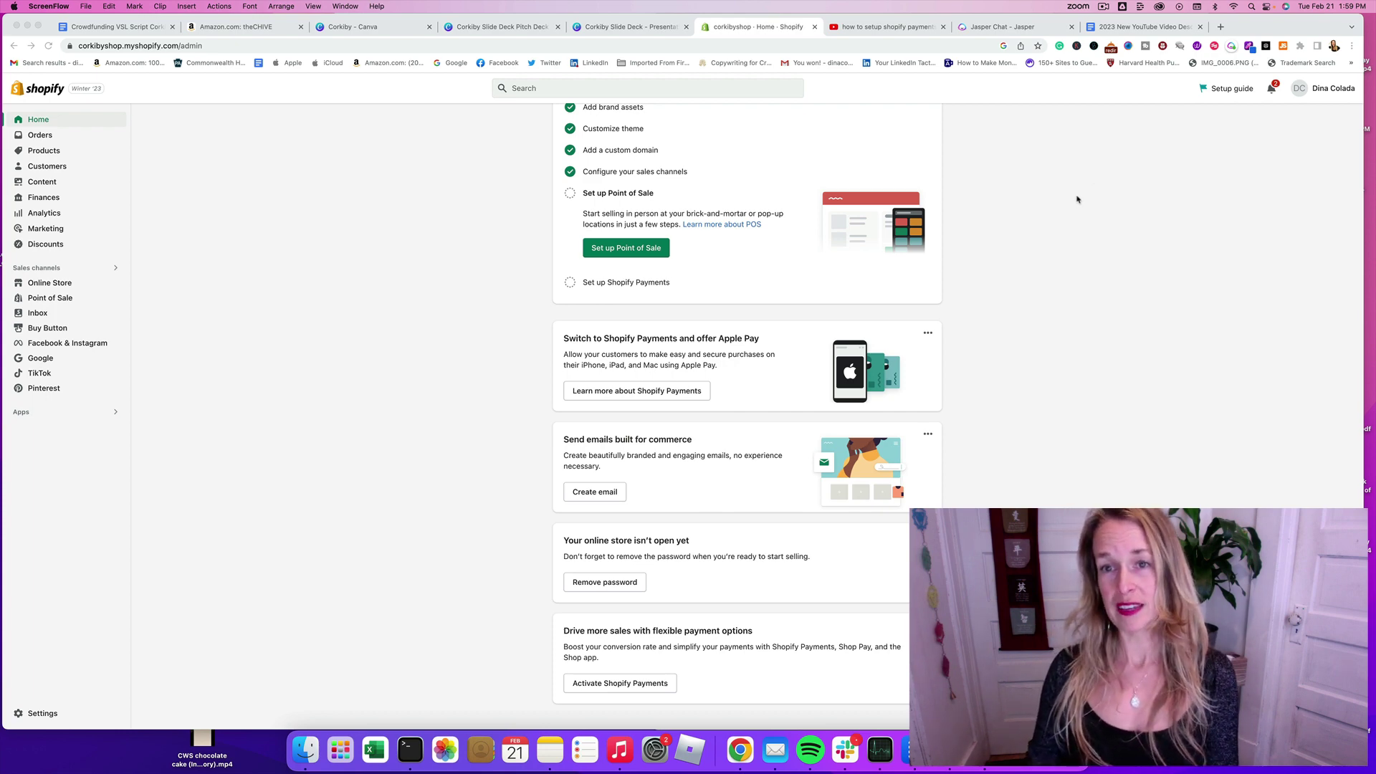
# Step: Open the Shopify Payments info page and switch the store's payment provider to Shopify Payments
pyautogui.scroll(5, 1003, 186)
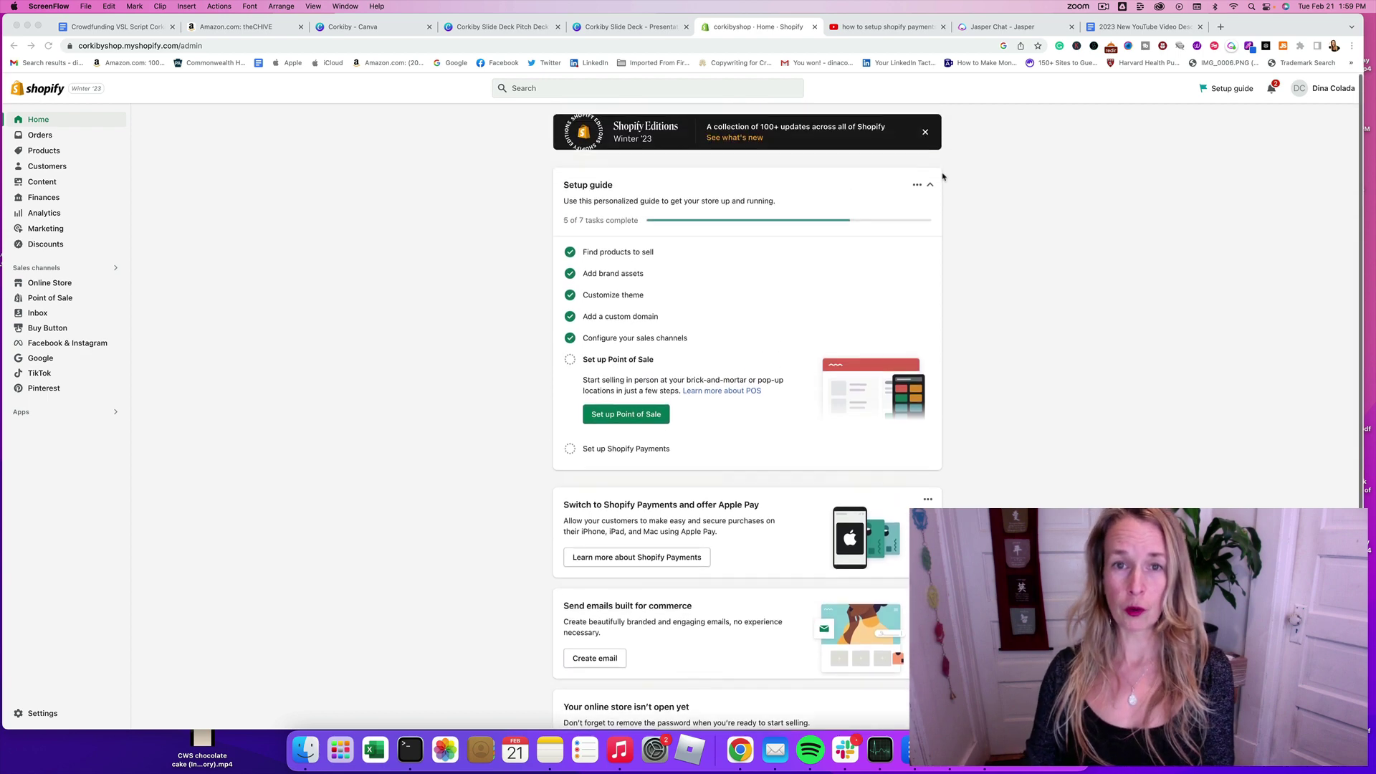
pyautogui.scroll(-5, 722, 195)
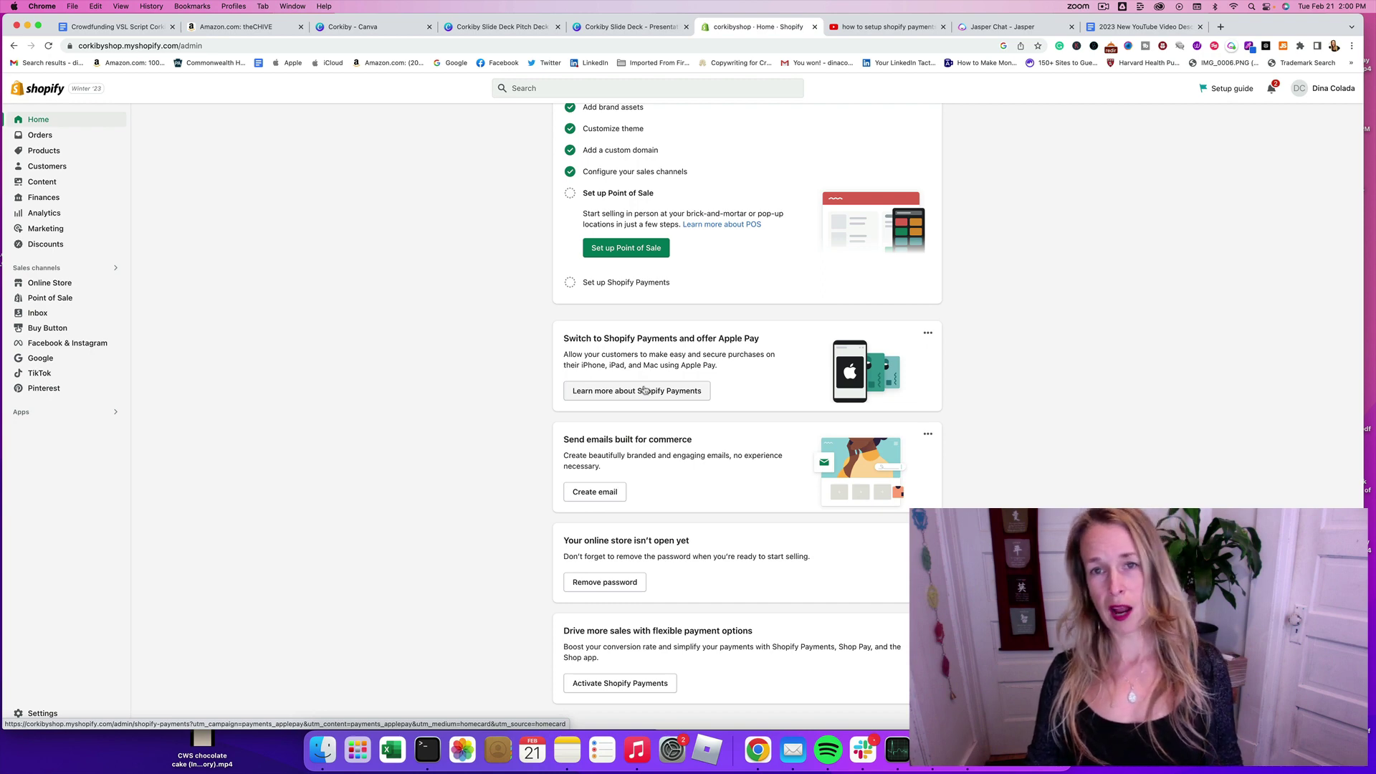
pyautogui.click(643, 390)
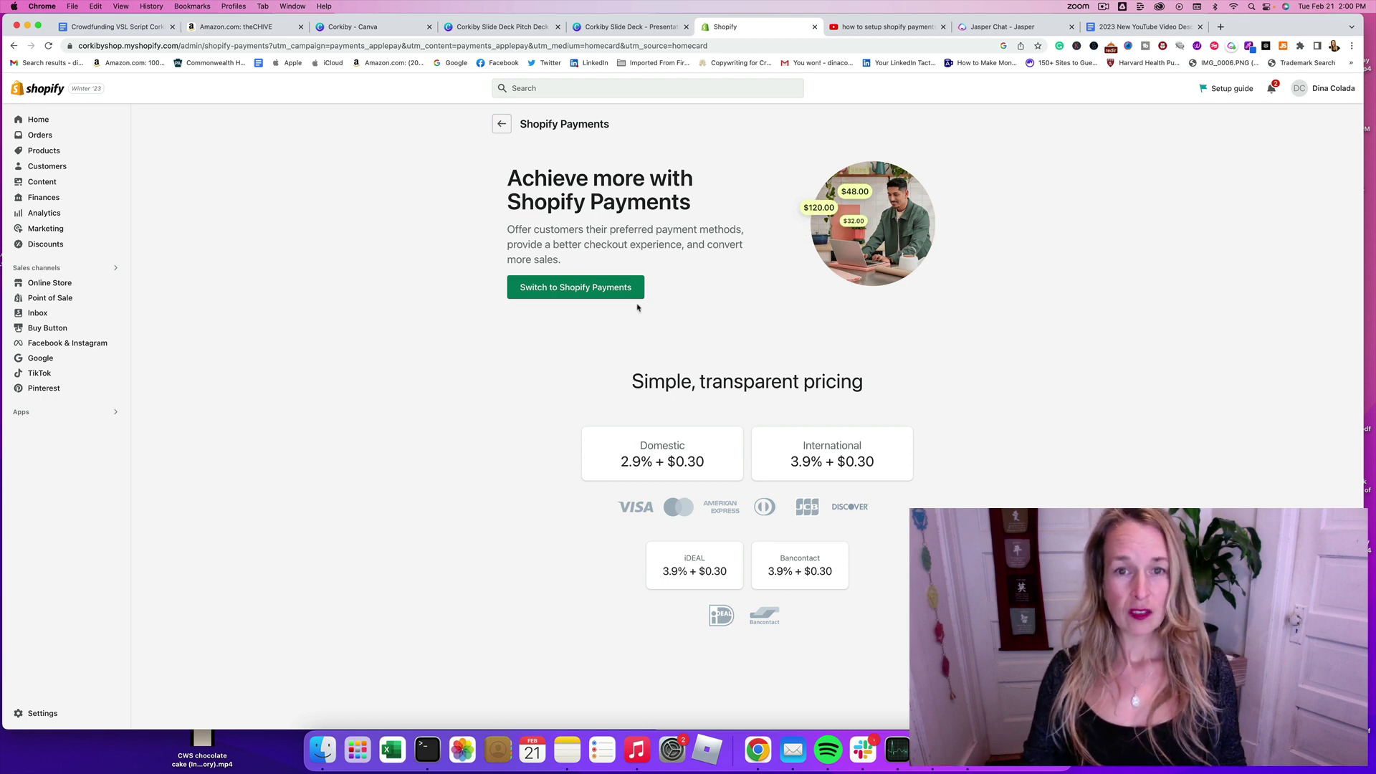
pyautogui.click(584, 288)
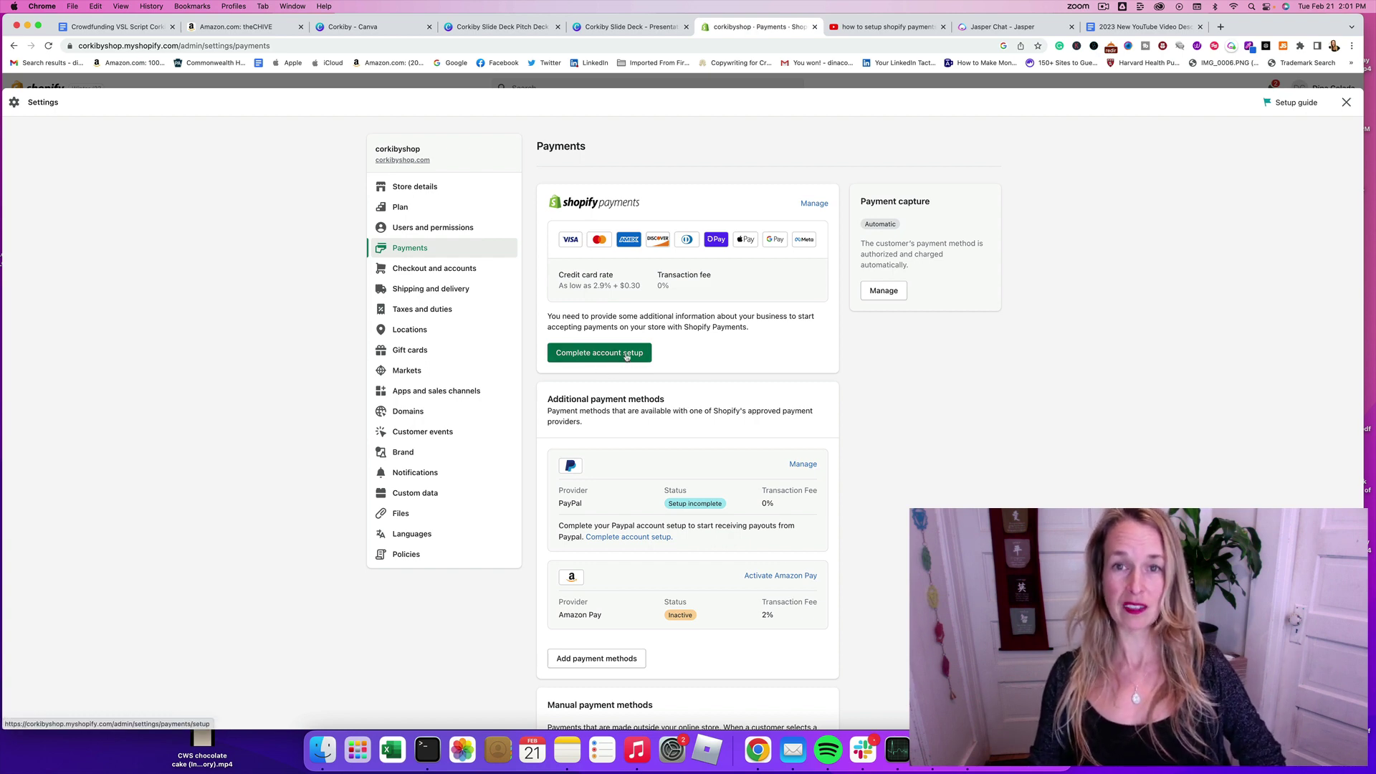
# Step: Start the Shopify Payments account setup and choose LLC as the business type
pyautogui.click(626, 356)
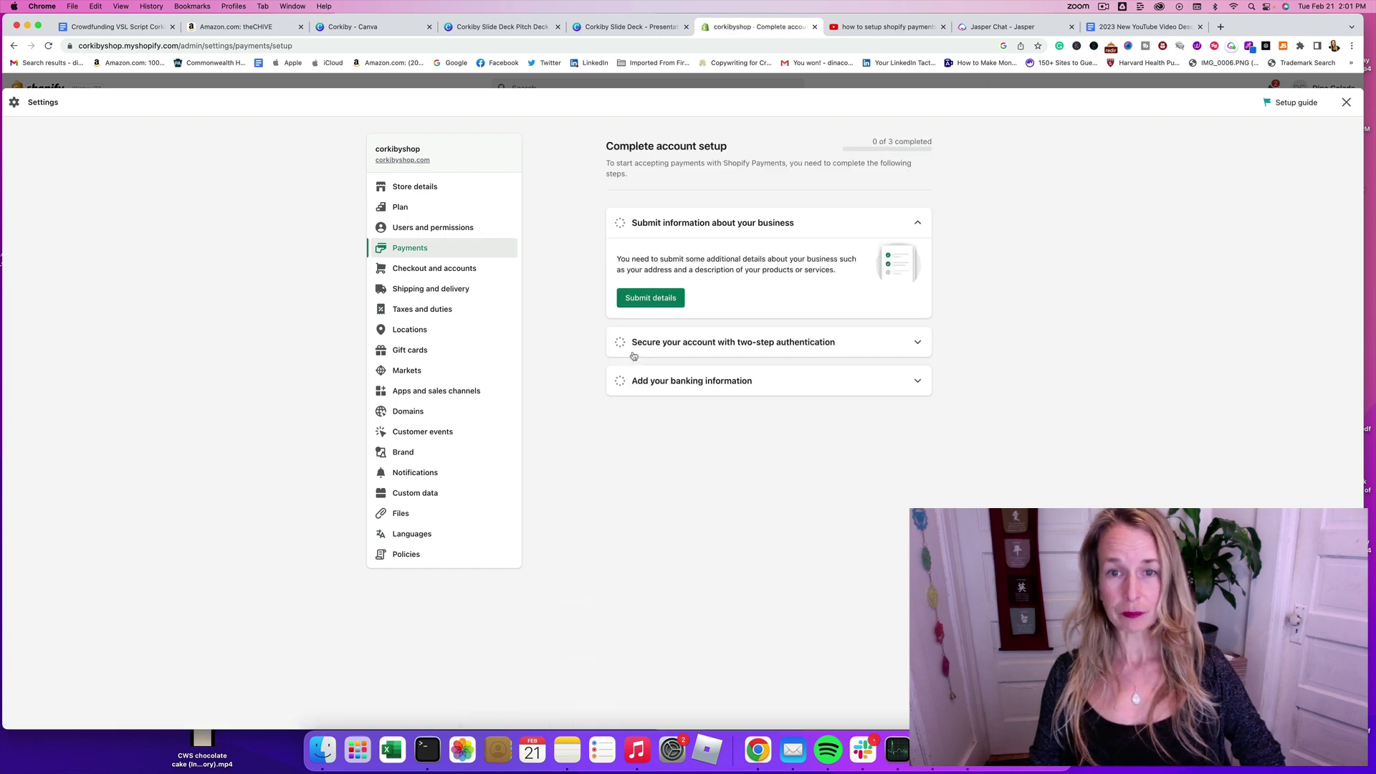
pyautogui.click(660, 301)
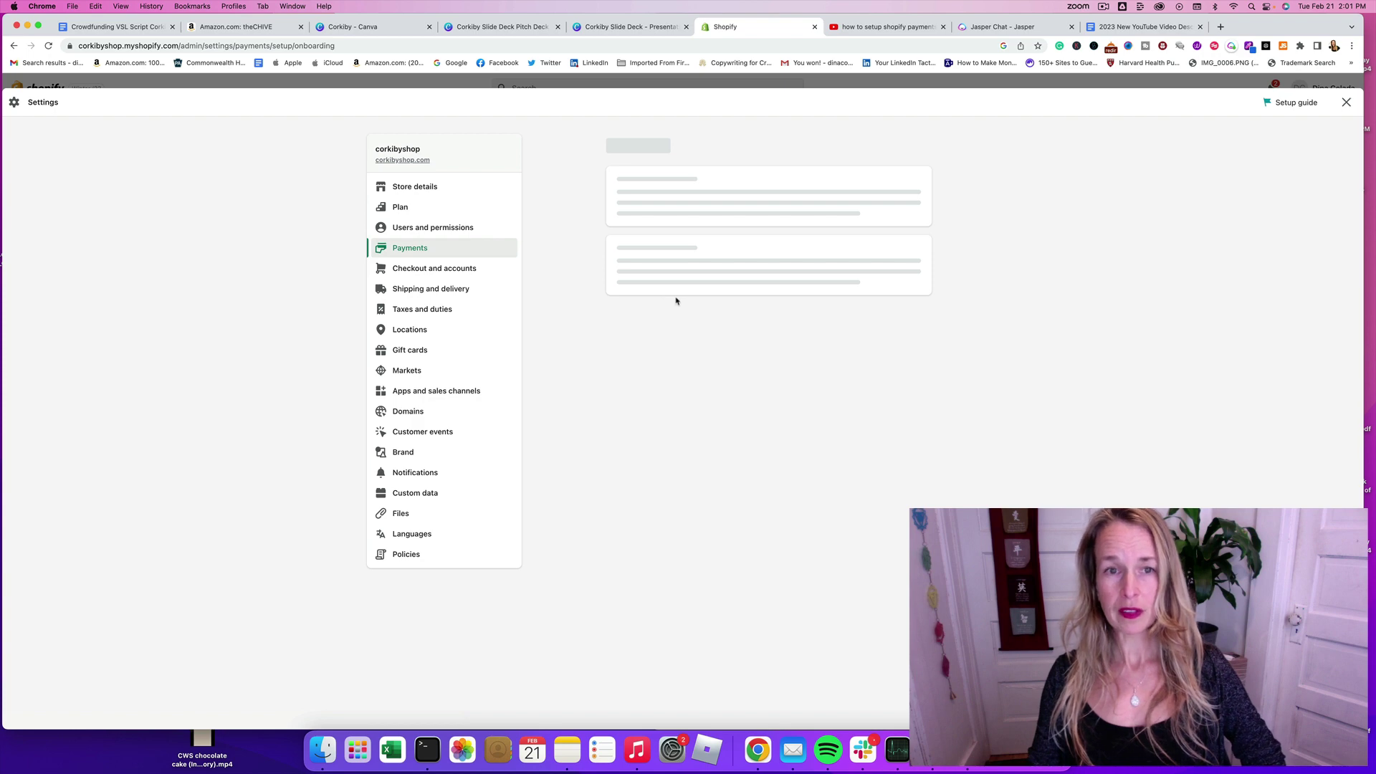
pyautogui.click(913, 286)
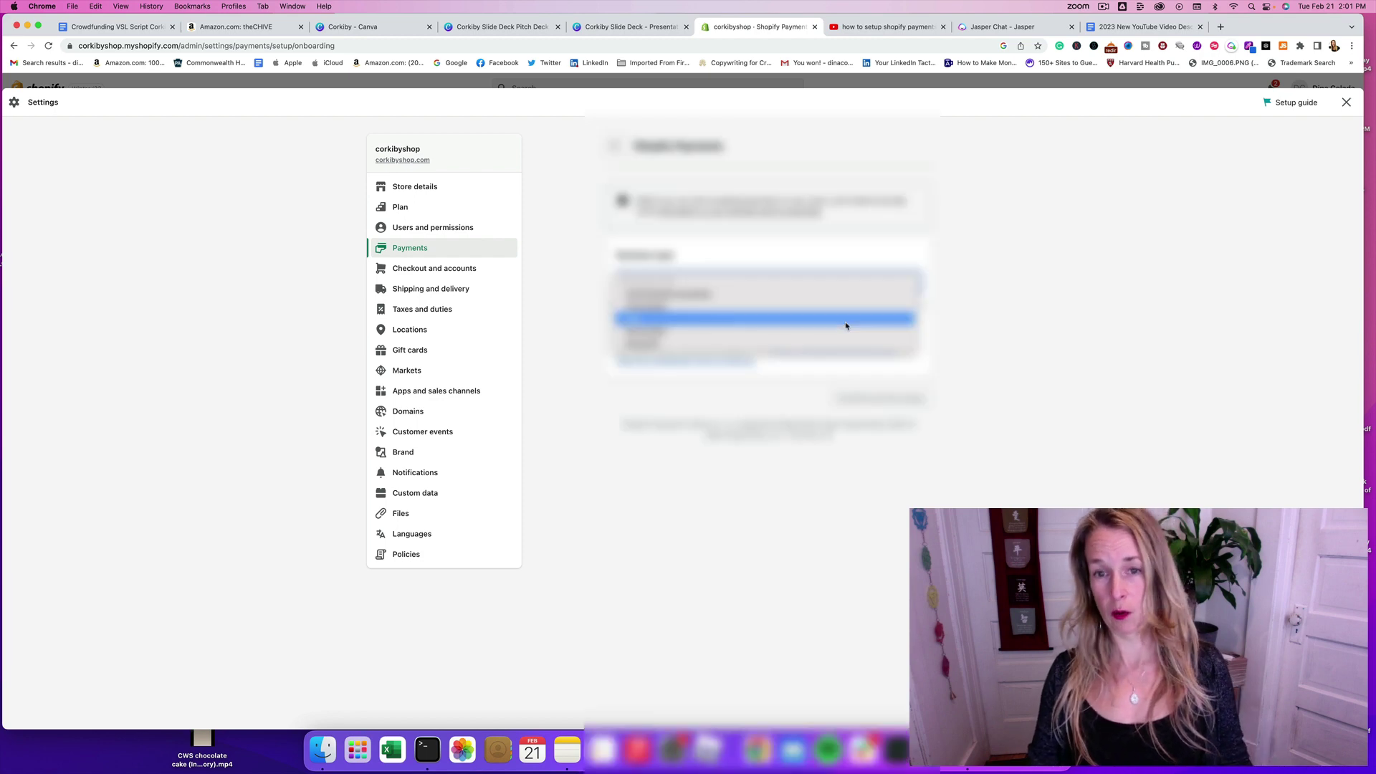
pyautogui.click(845, 326)
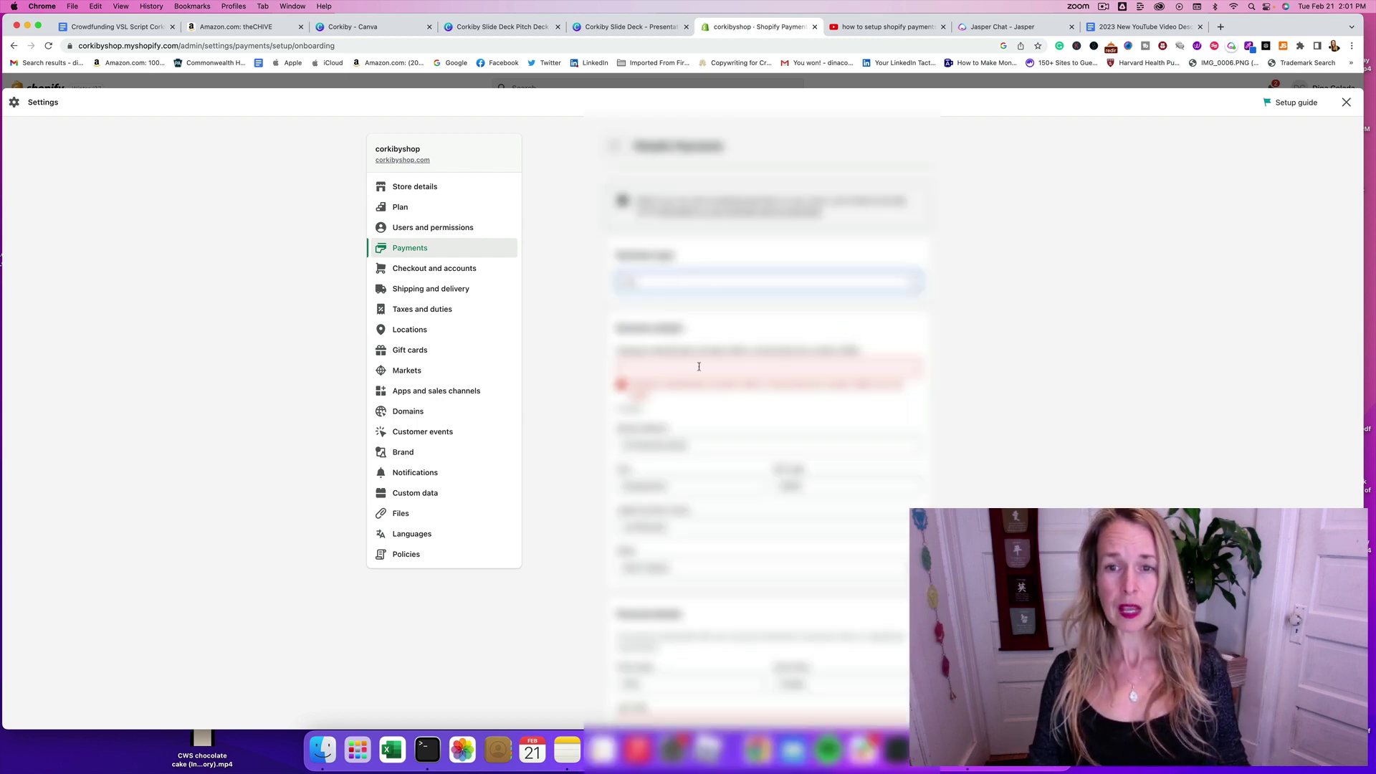
pyautogui.click(699, 366)
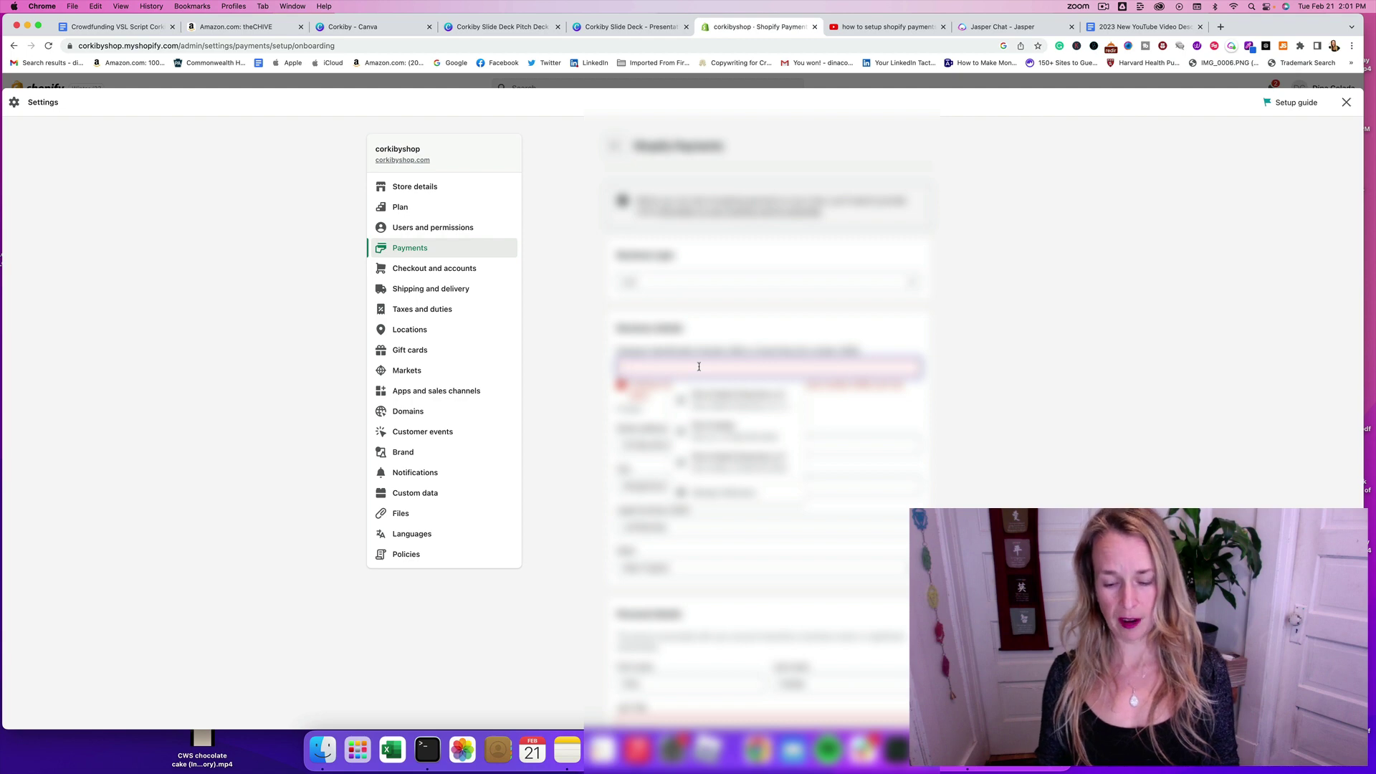
# Step: Enter the business number in the Business details field and scroll to personal details
pyautogui.write('12345')
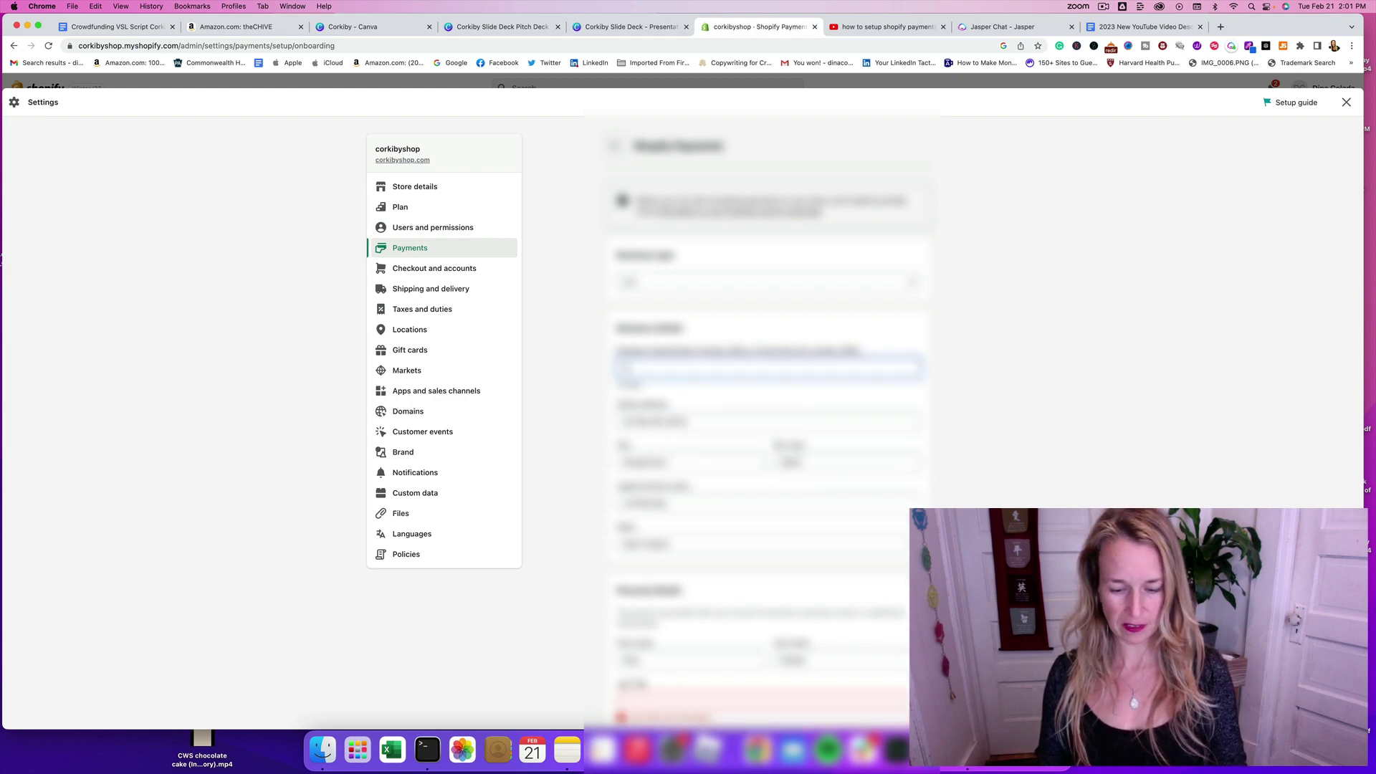
pyautogui.write('6789')
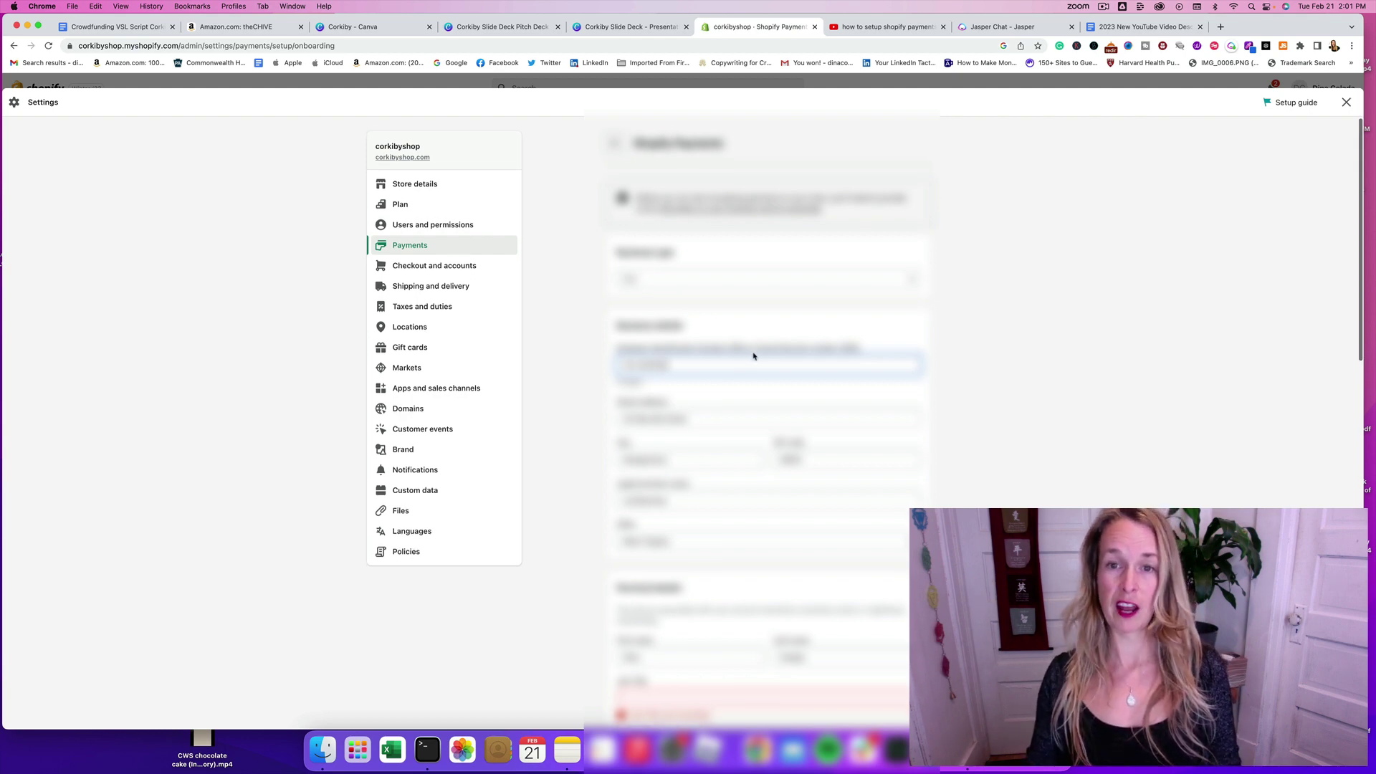
pyautogui.scroll(-3, 766, 356)
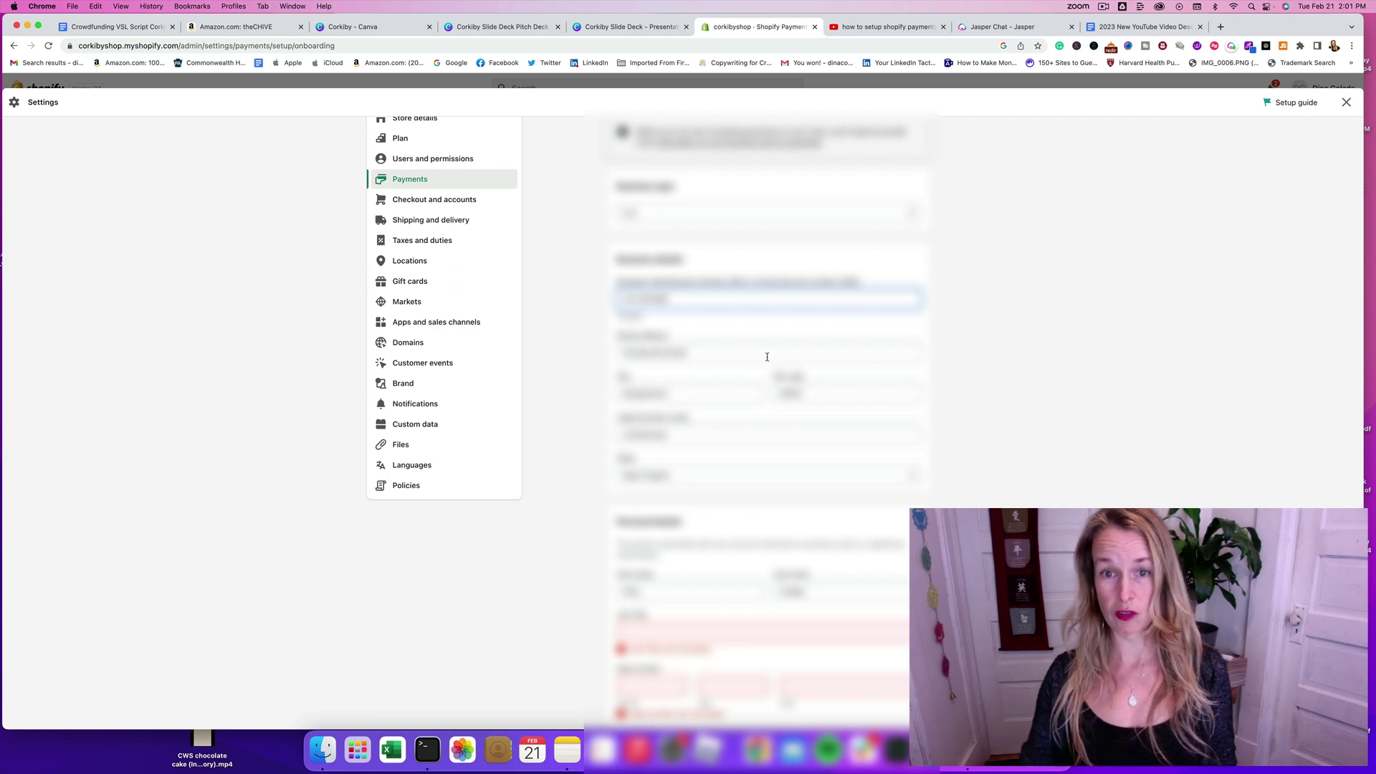
pyautogui.scroll(-5, 712, 367)
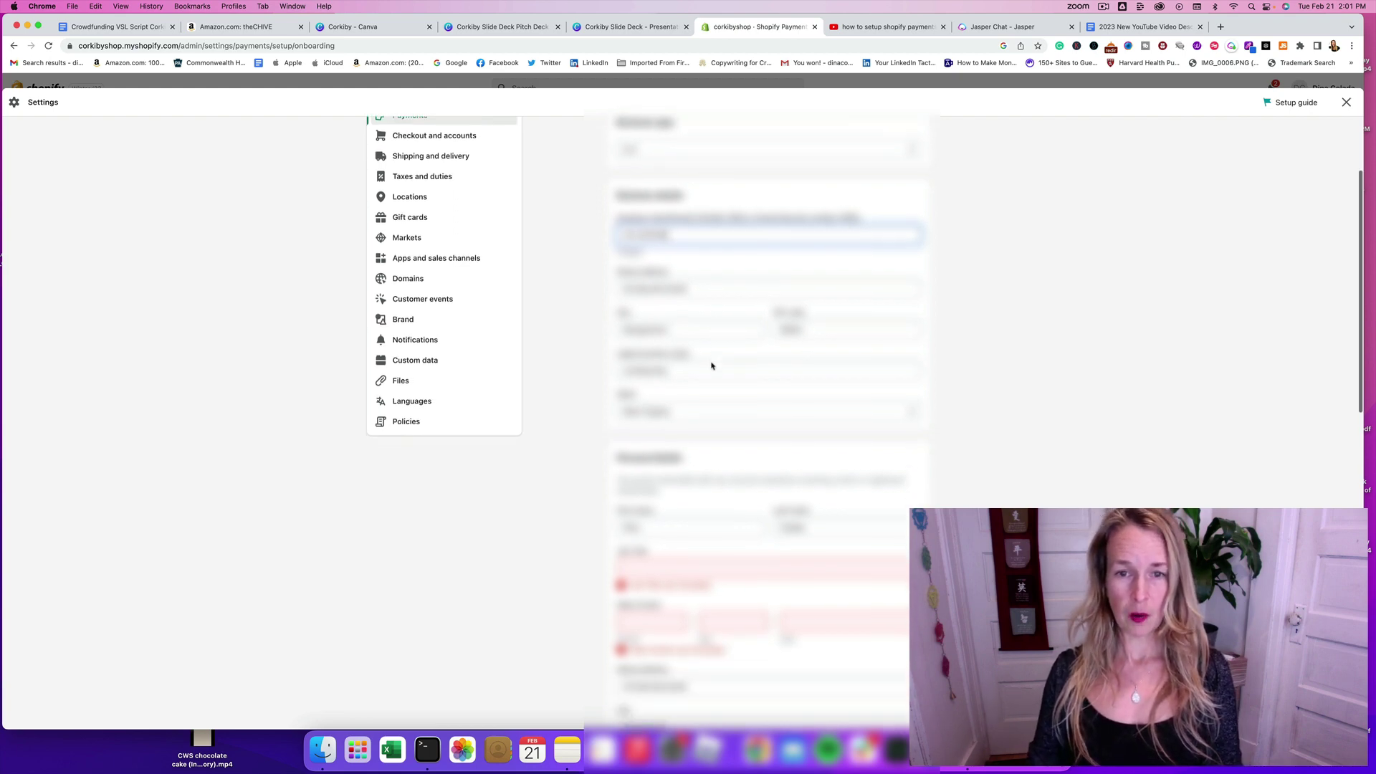
pyautogui.scroll(-5, 710, 362)
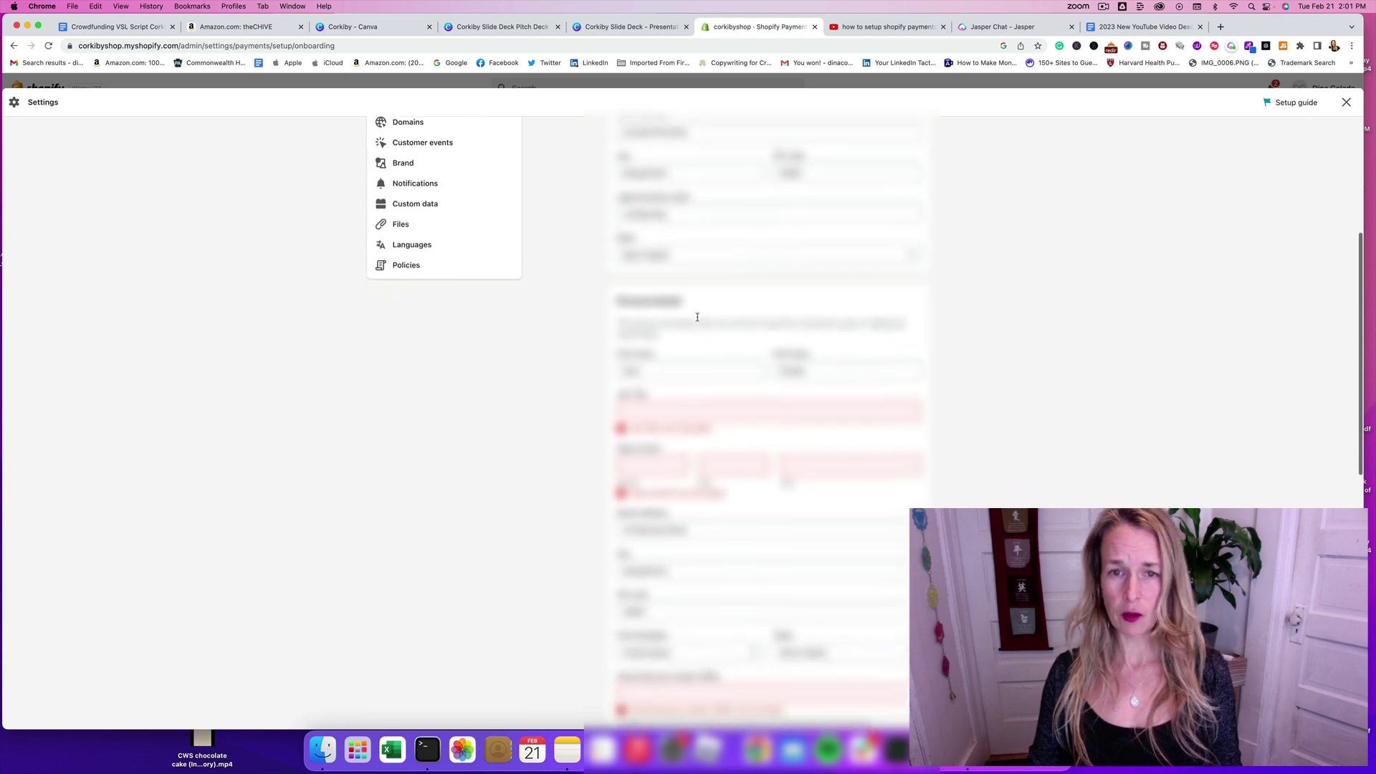
pyautogui.scroll(-5, 697, 320)
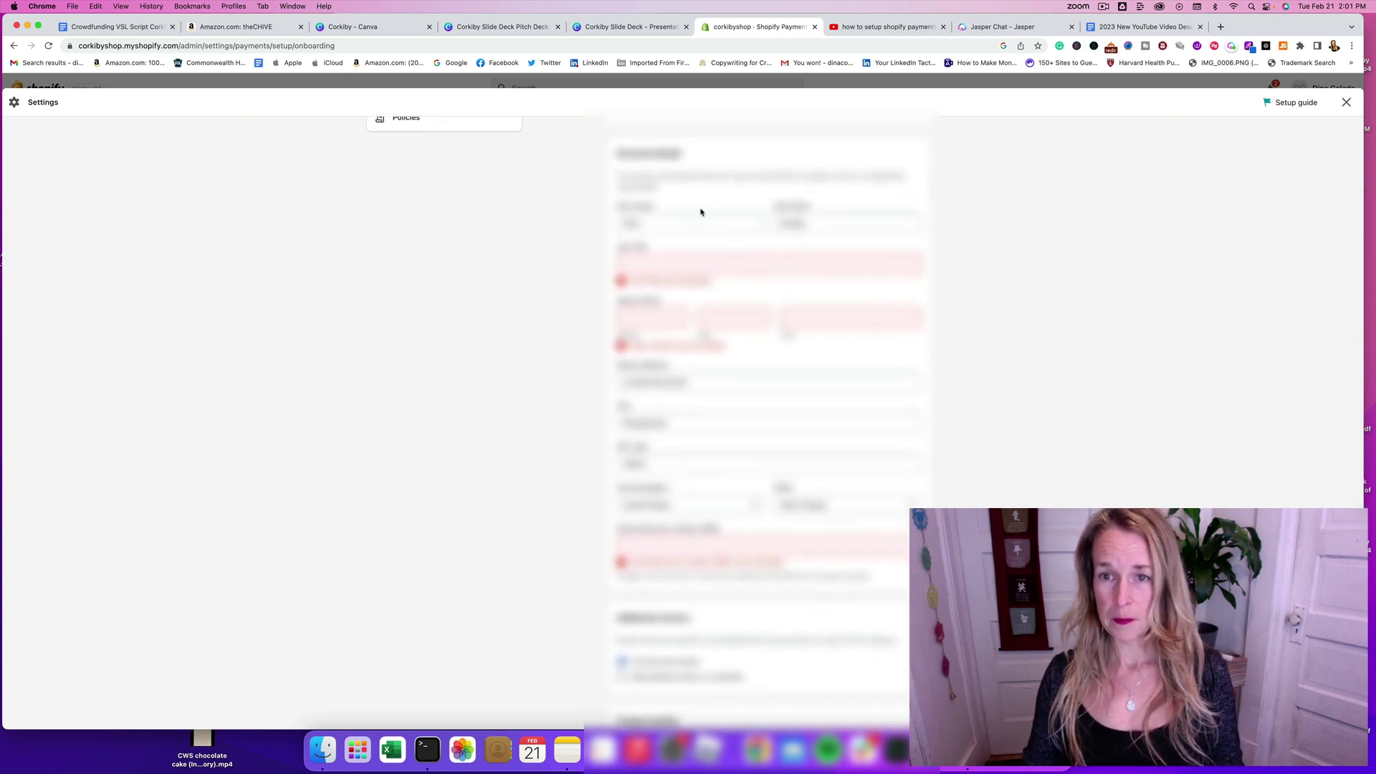
pyautogui.scroll(15, 692, 215)
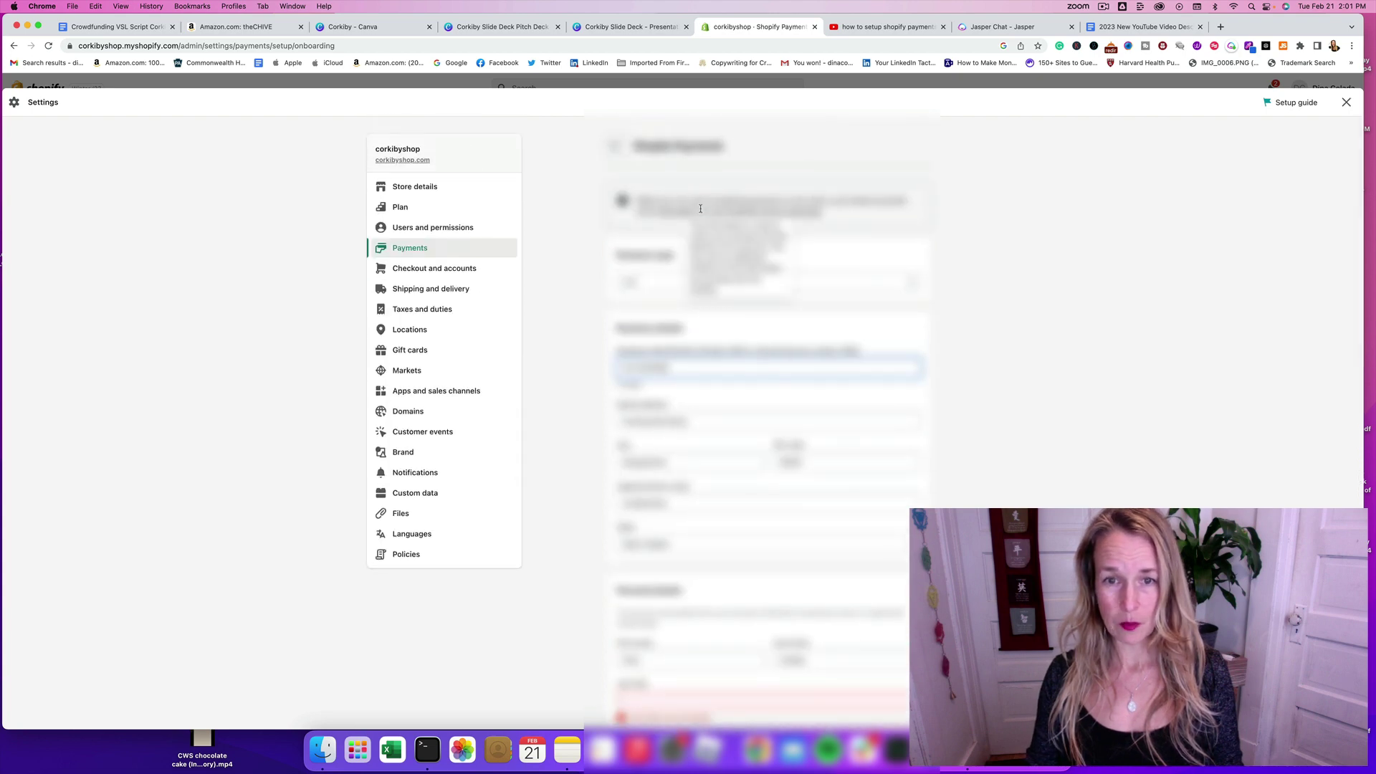
pyautogui.scroll(-15, 699, 215)
# Step: Enter the representative's last name and set the job title to Owner
pyautogui.click(666, 243)
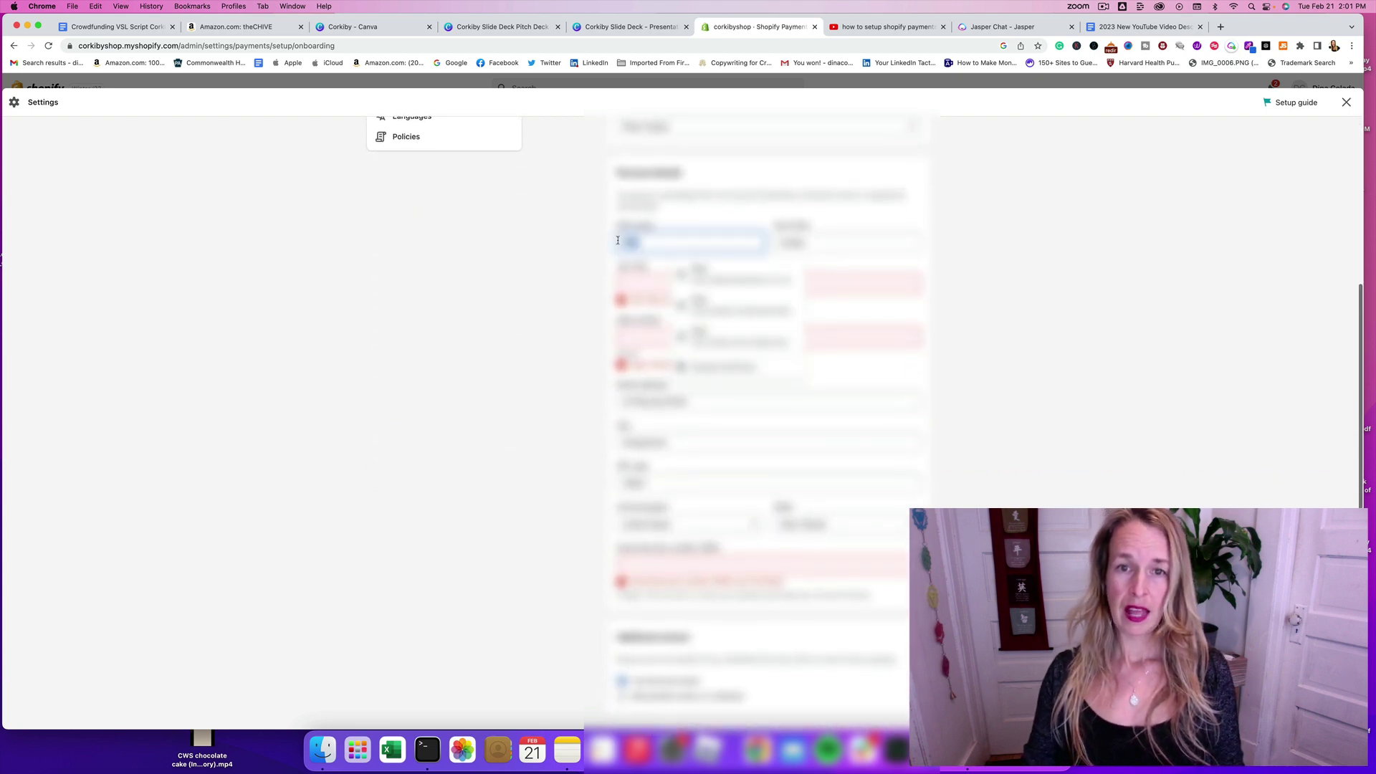
pyautogui.press('Escape')
pyautogui.press('Tab')
pyautogui.press('BackSpace')
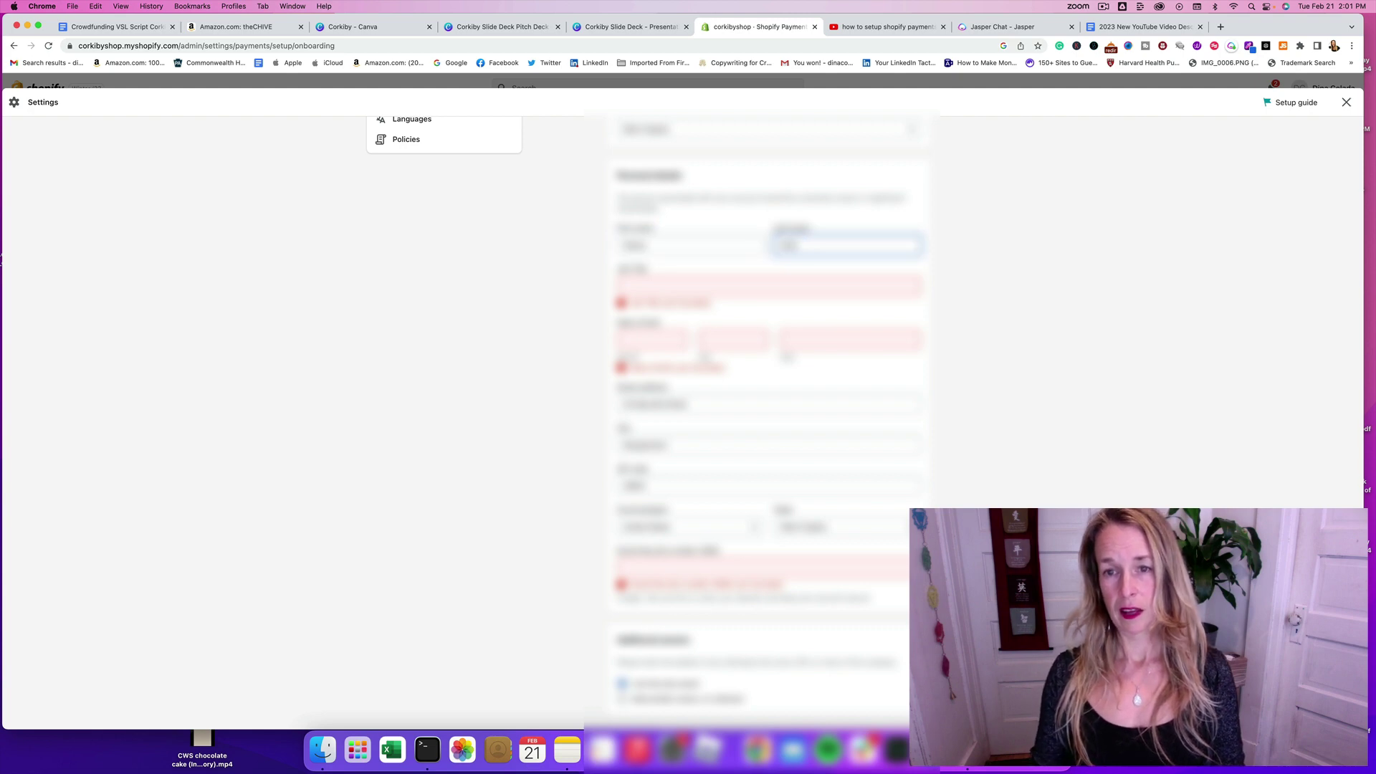
pyautogui.write('Cola')
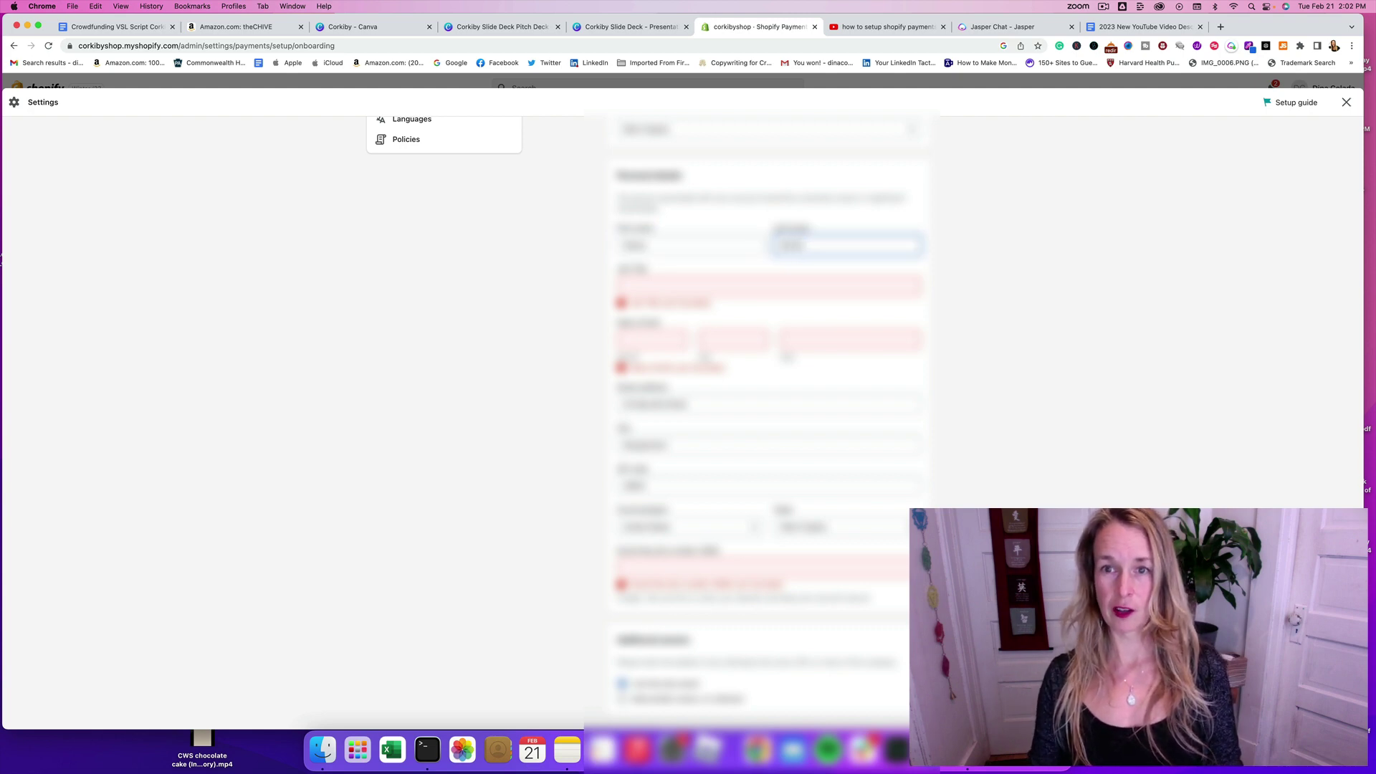
pyautogui.click(664, 287)
pyautogui.write('Owner')
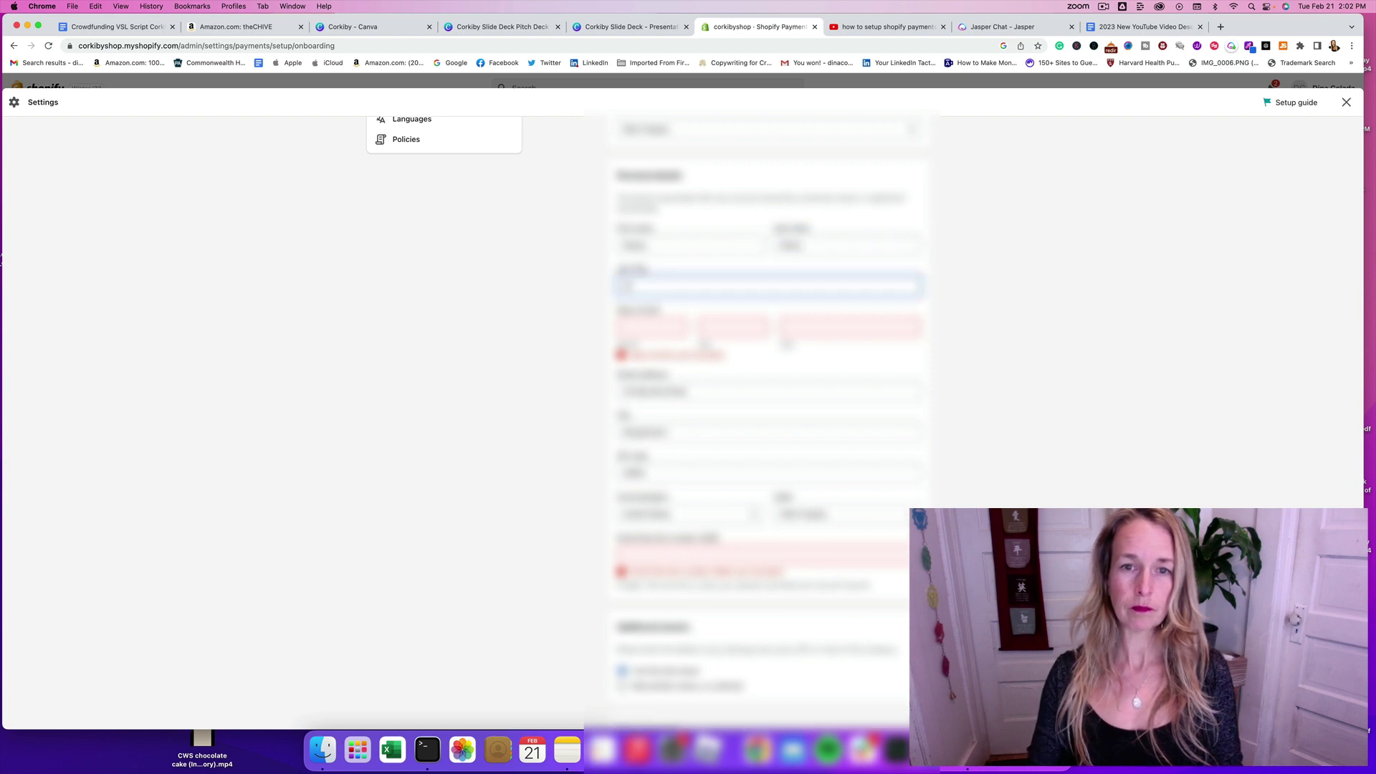
# Step: Fill in the representative's date of birth and the last digits of their SSN
pyautogui.click(668, 326)
pyautogui.write('12')
pyautogui.press('Tab')
pyautogui.write('05')
pyautogui.press('Tab')
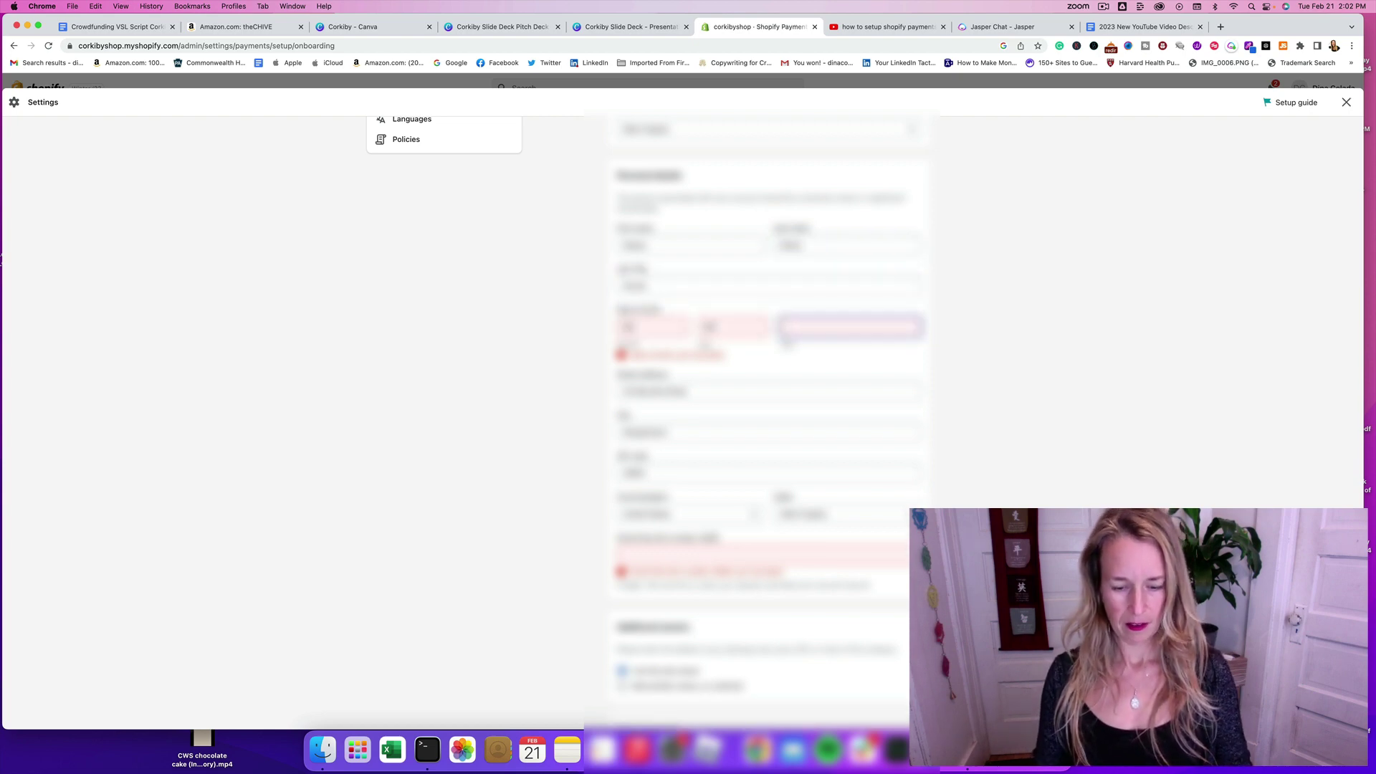
pyautogui.write('1980')
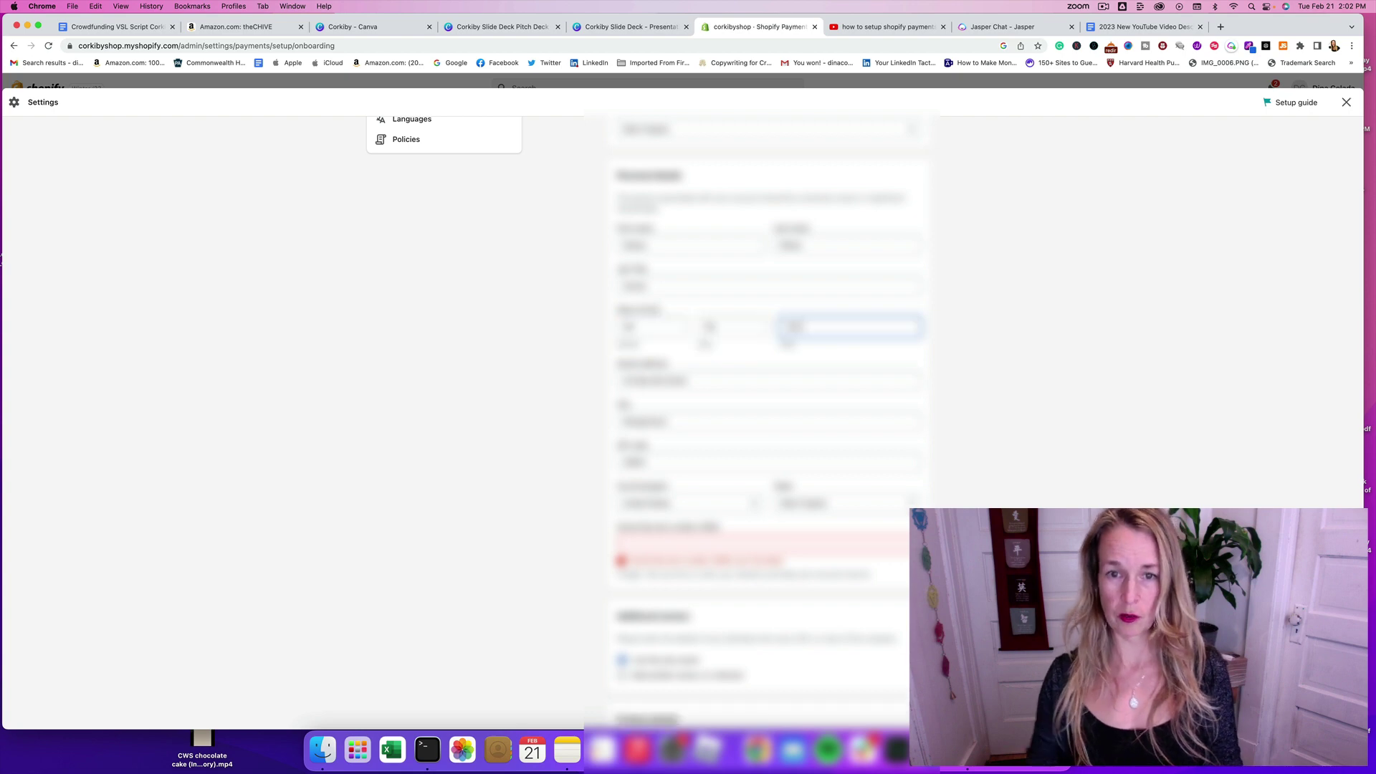
pyautogui.scroll(-3, 750, 379)
pyautogui.click(670, 445)
pyautogui.write('1234')
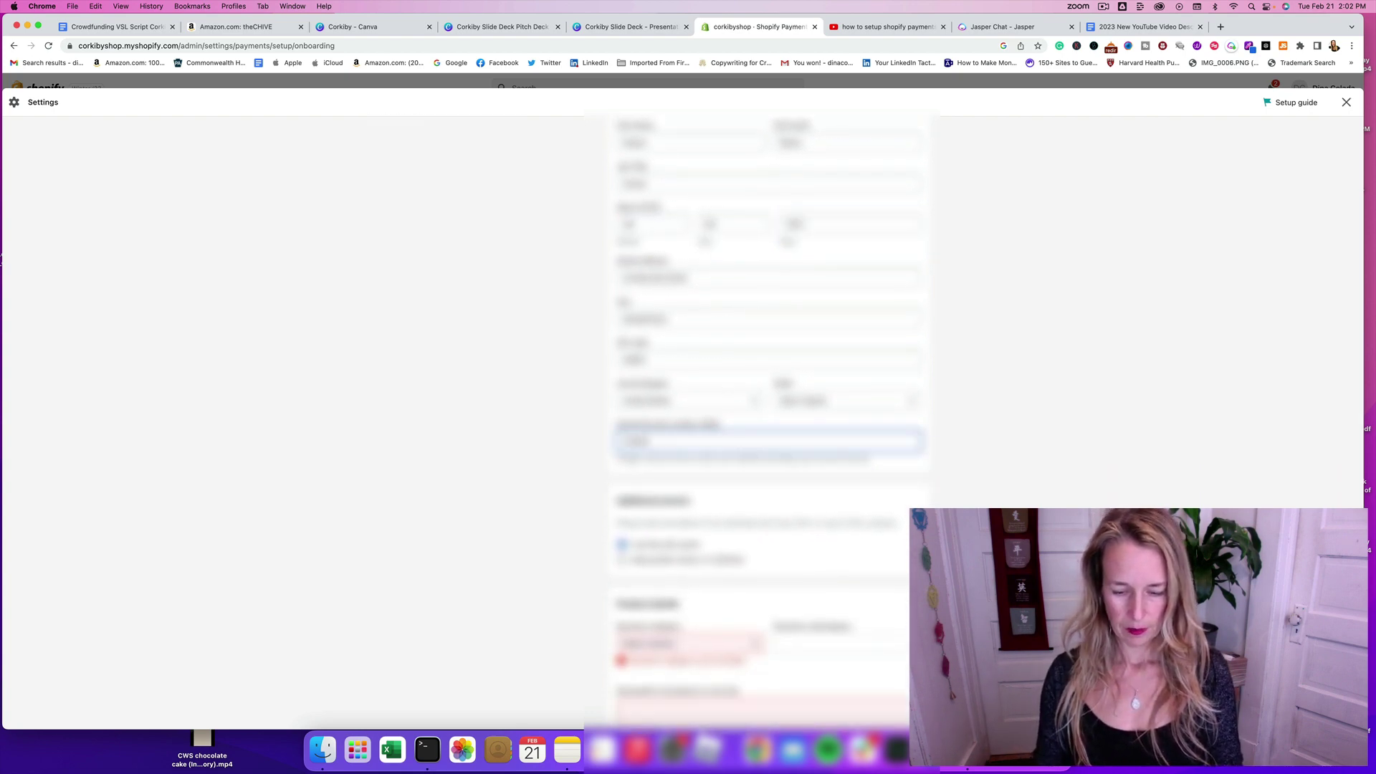
pyautogui.write('56')
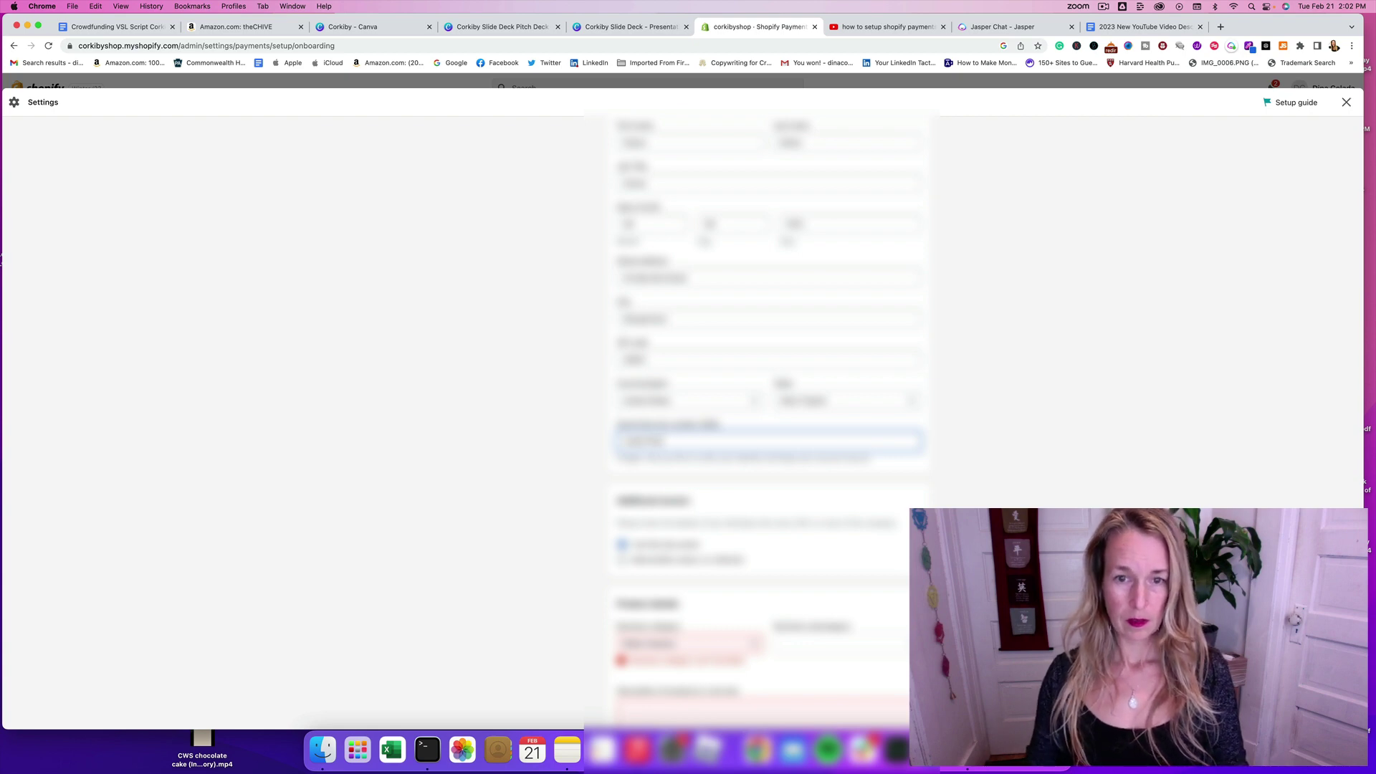
pyautogui.scroll(-3, 778, 453)
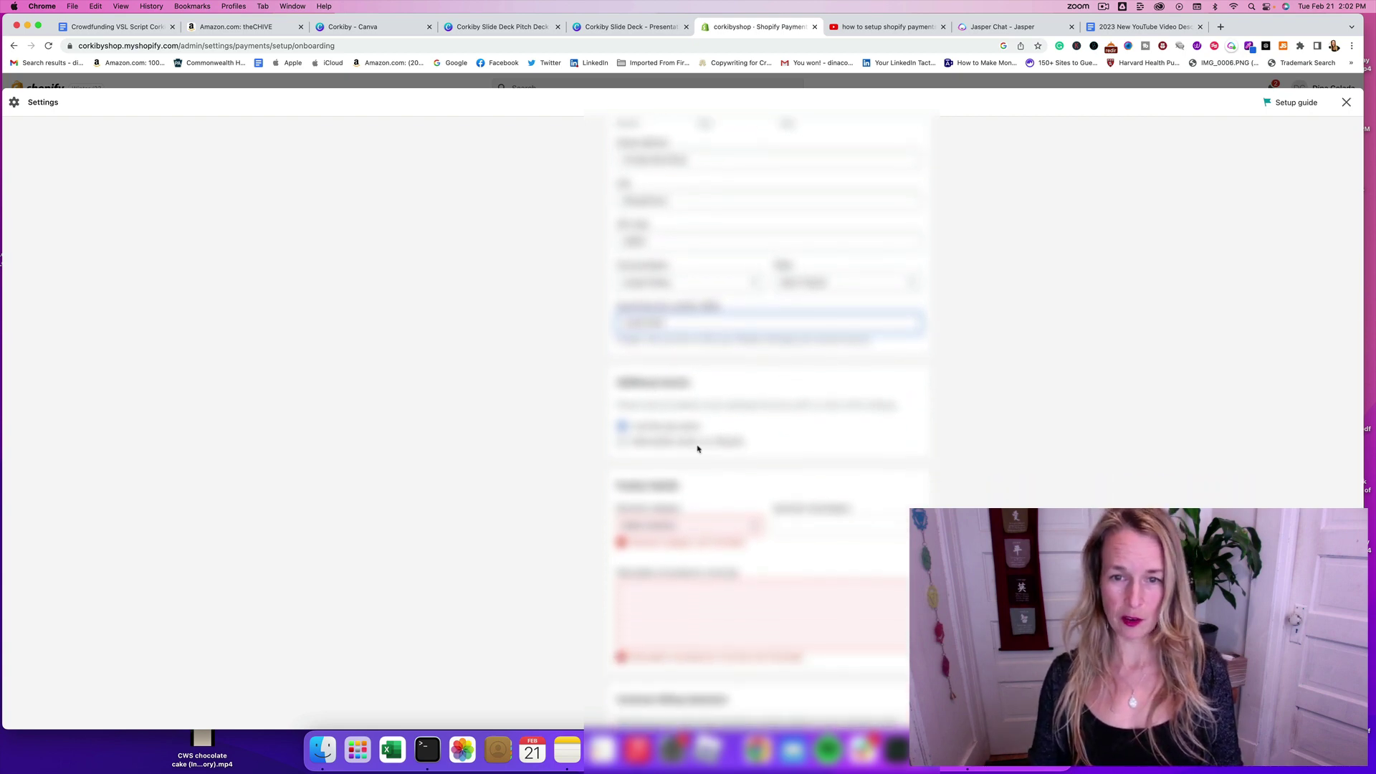
# Step: Choose the business category and subcategory in the product details
pyautogui.click(752, 530)
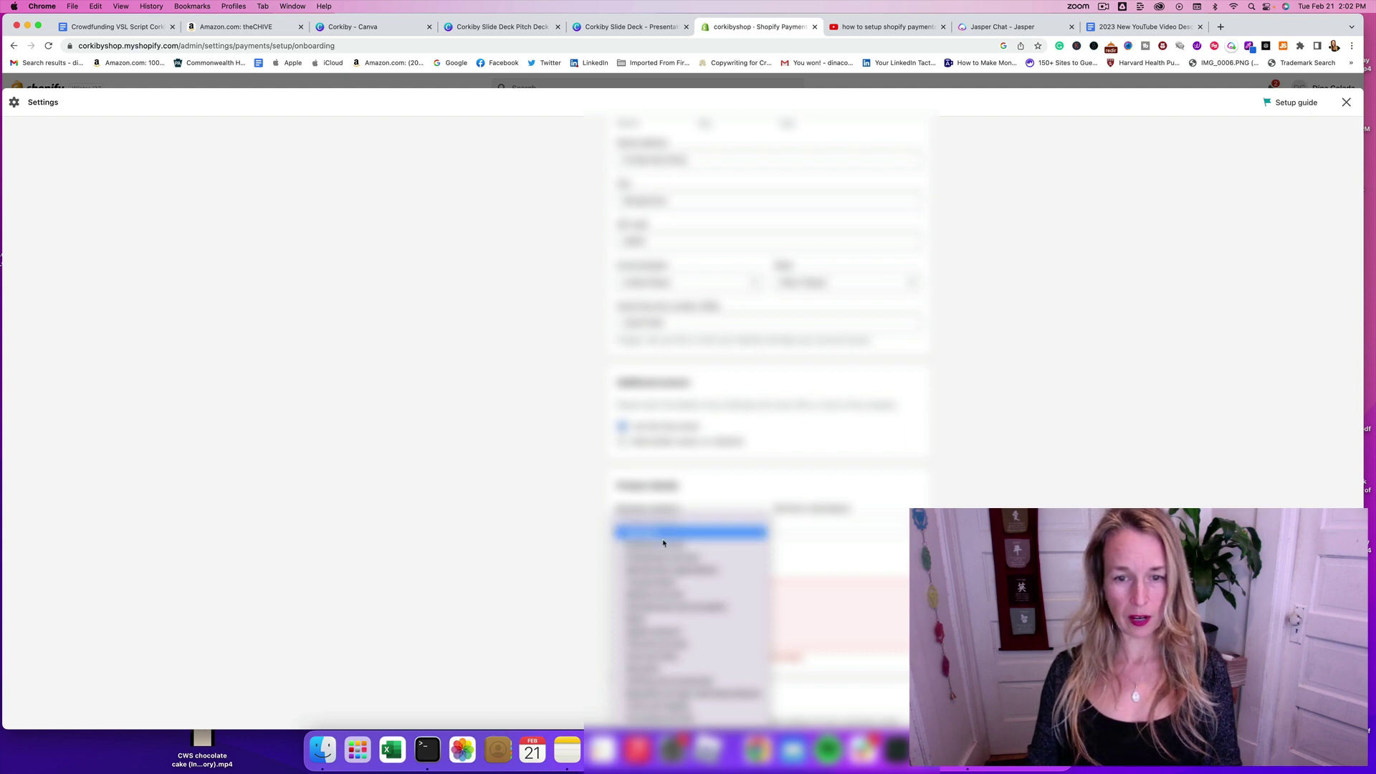
pyautogui.click(685, 682)
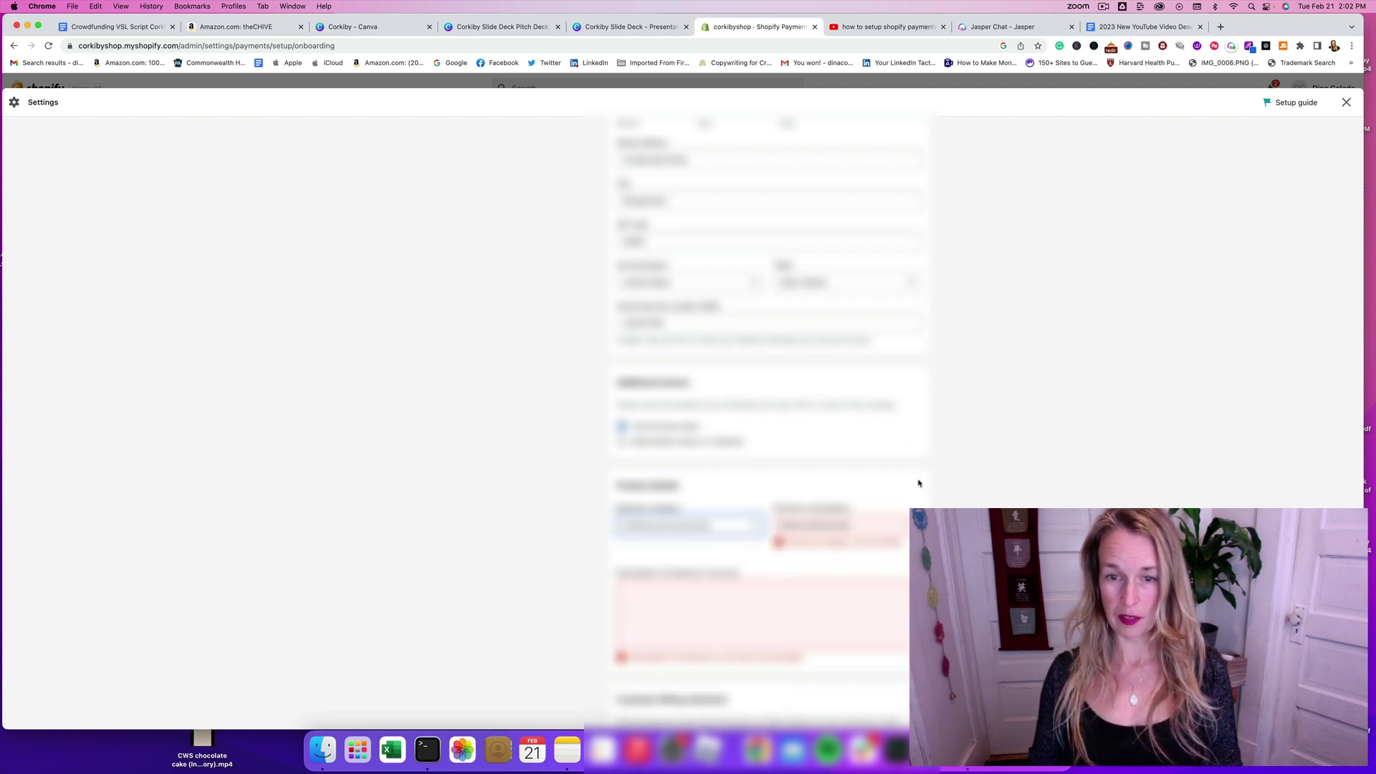
pyautogui.click(897, 528)
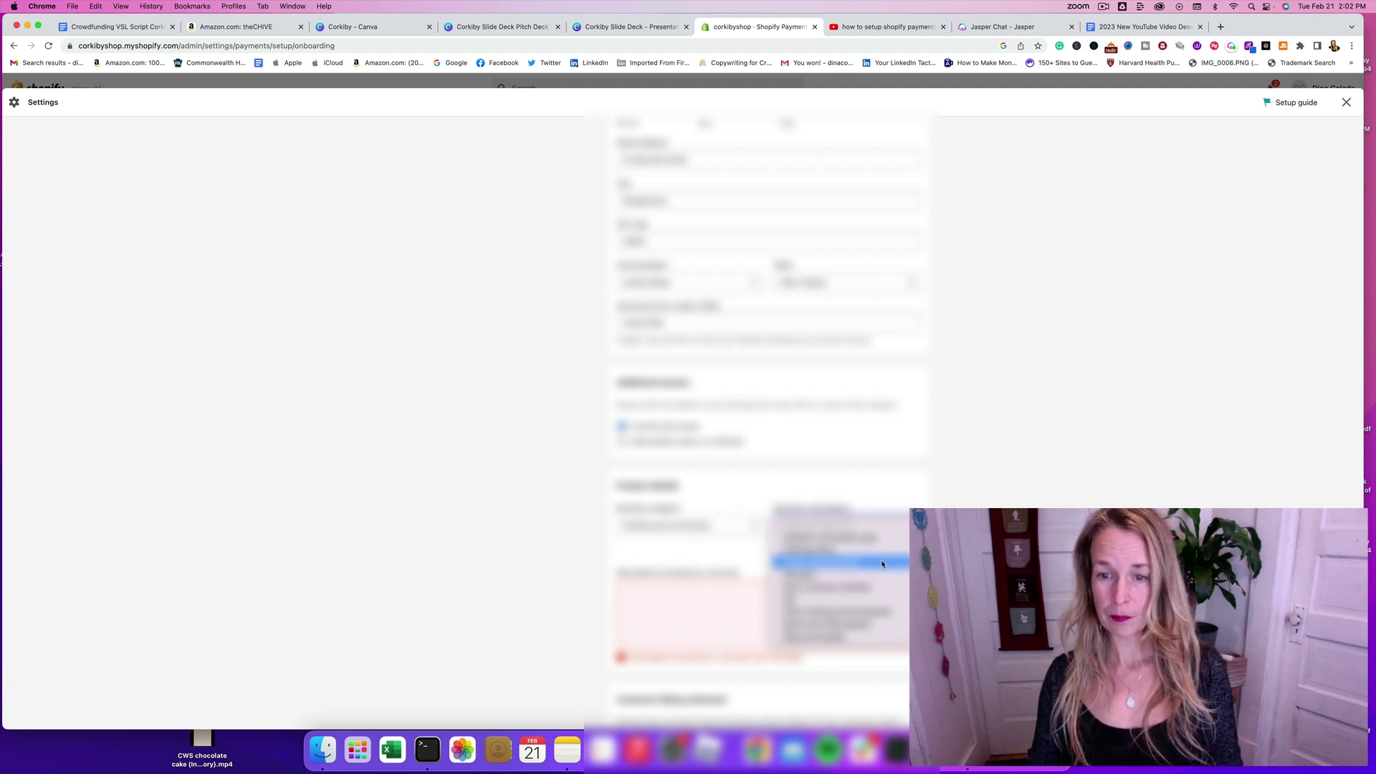
pyautogui.click(878, 615)
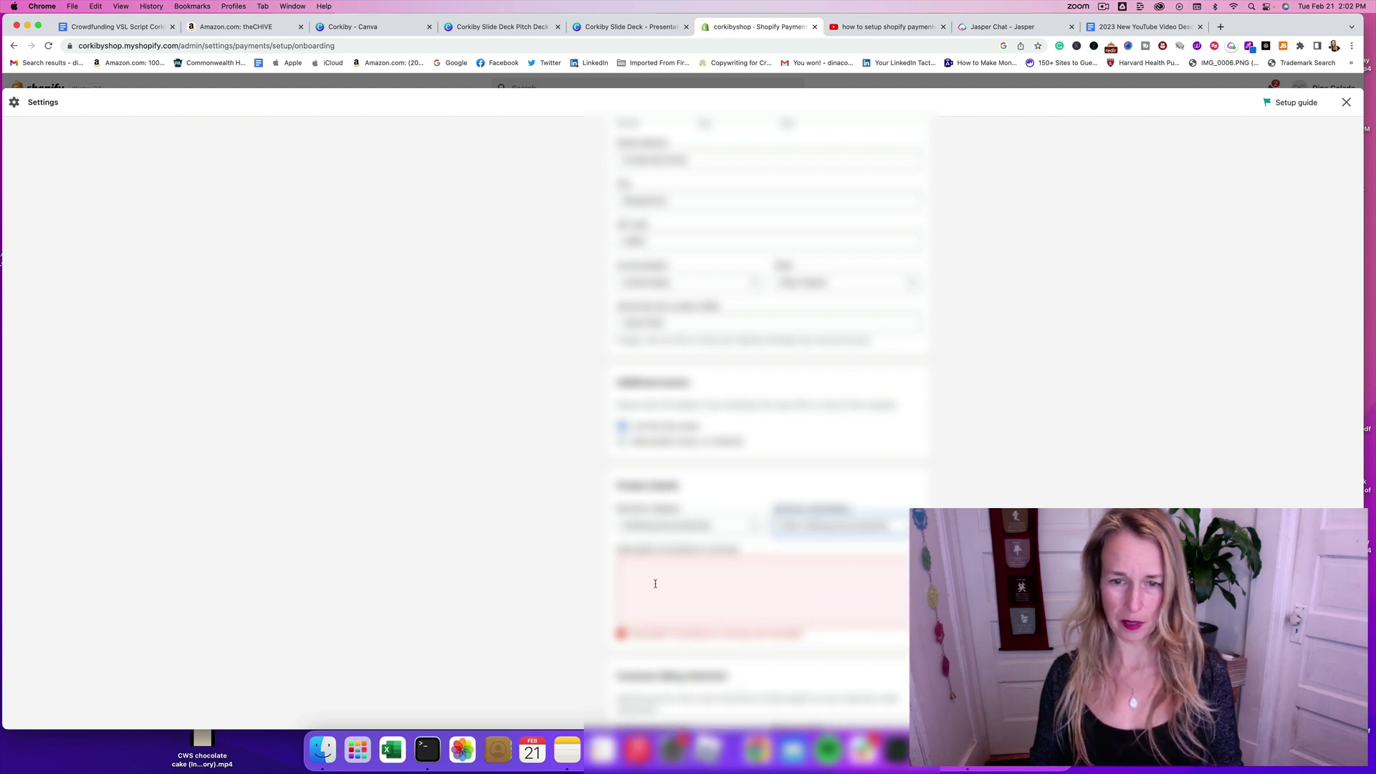
# Step: Type a product description about chocolates, truffles and gifts, accepting the spelling fixes
pyautogui.press('Tab')
pyautogui.write('chocolates')
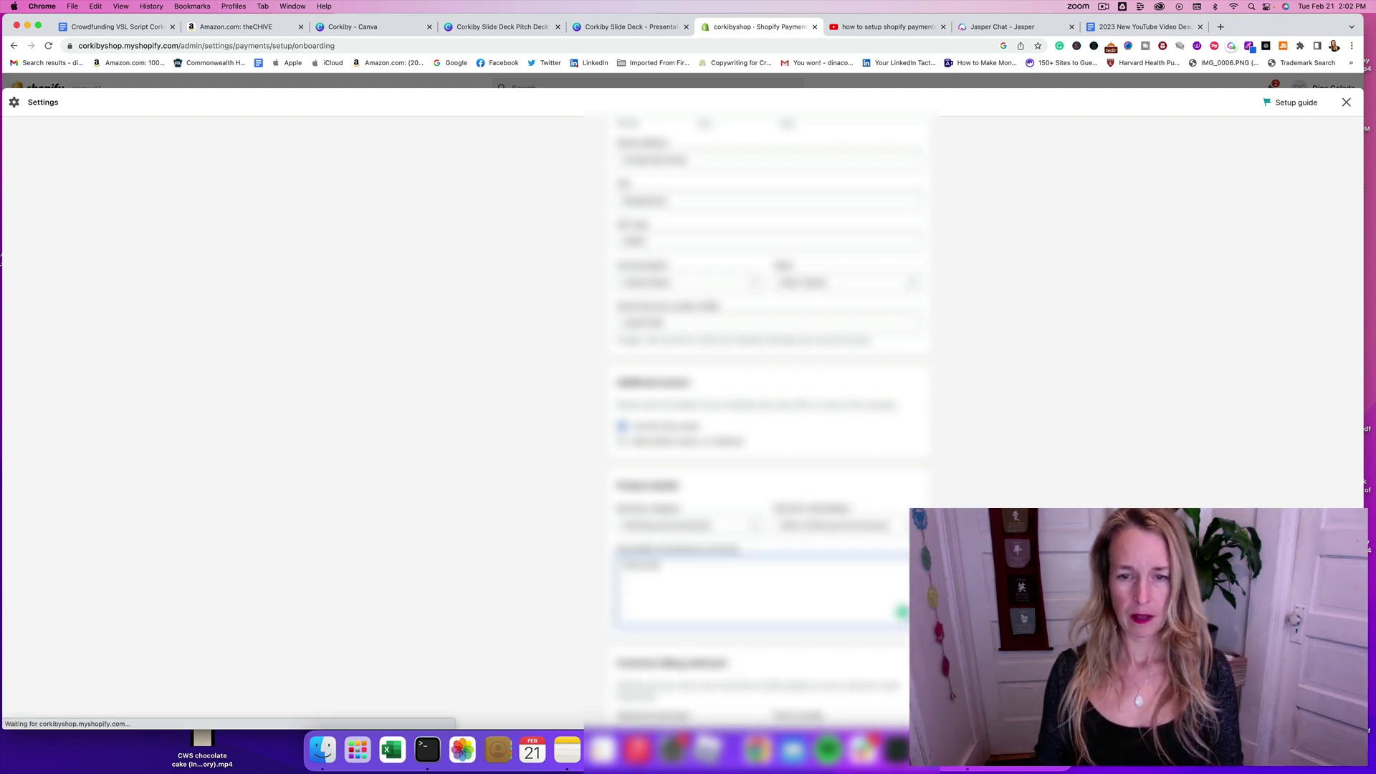
pyautogui.write(' and truffles')
pyautogui.press('BackSpace')
pyautogui.press('BackSpace')
pyautogui.press('BackSpace')
pyautogui.press('BackSpace')
pyautogui.press('BackSpace')
pyautogui.press('BackSpace')
pyautogui.press('BackSpace')
pyautogui.write('ruffl')
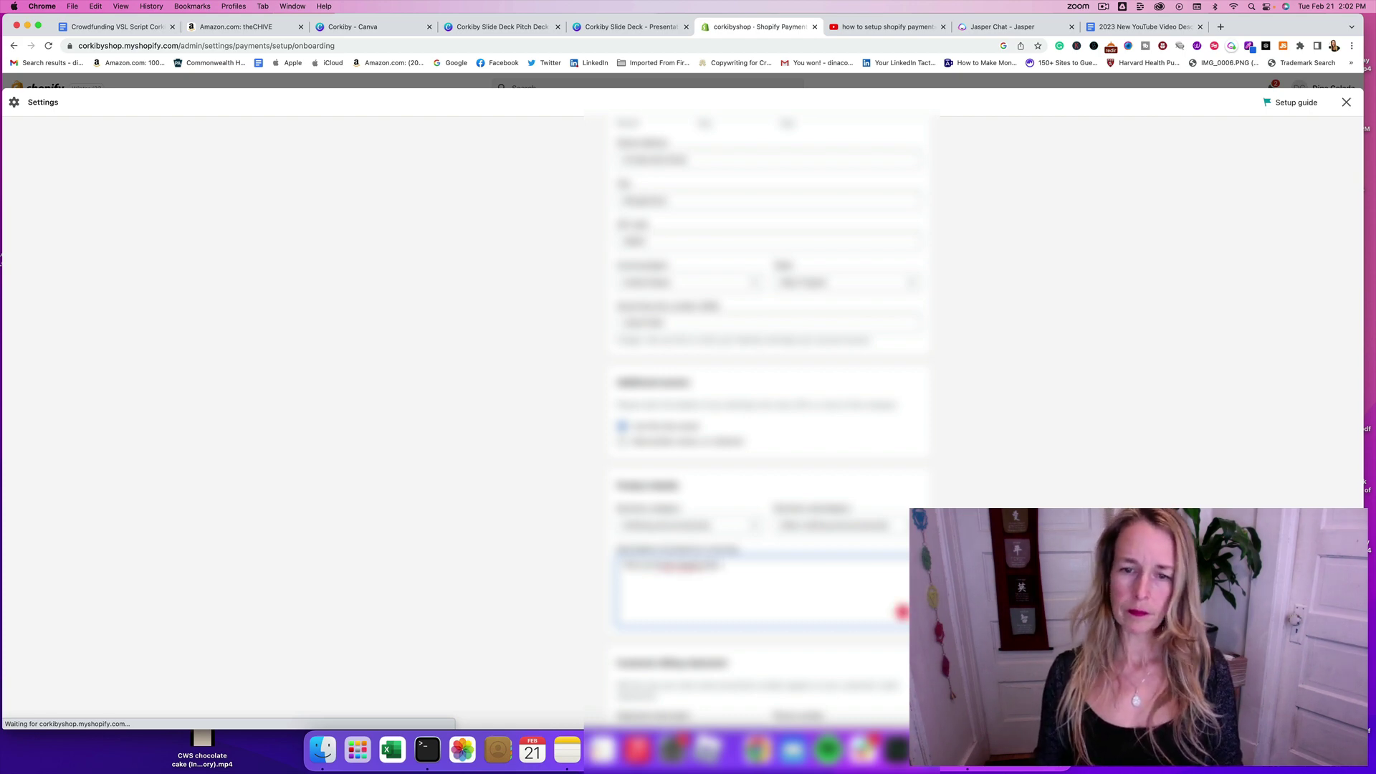
pyautogui.write('es and gifts')
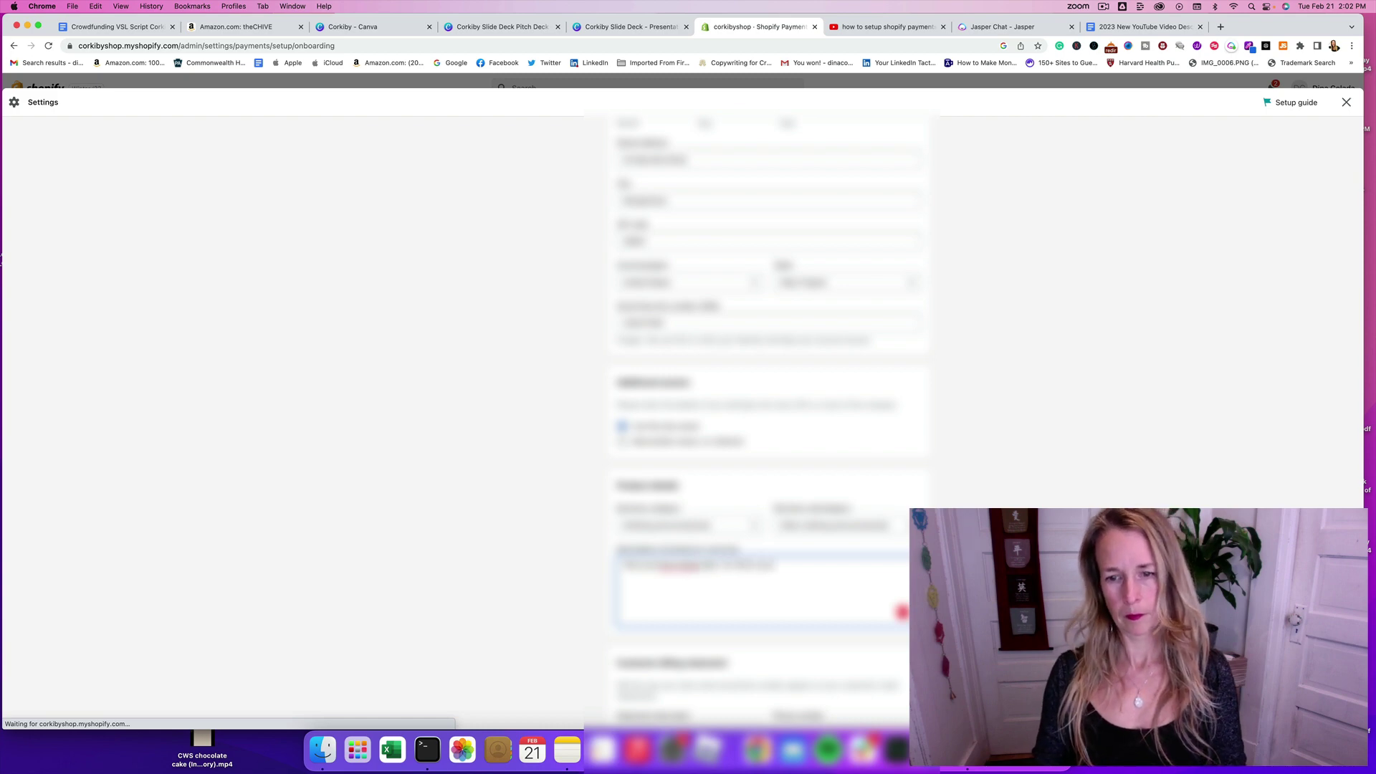
pyautogui.write(' for a')
pyautogui.press('BackSpace')
pyautogui.press('BackSpace')
pyautogui.press('BackSpace')
pyautogui.write('r your pet')
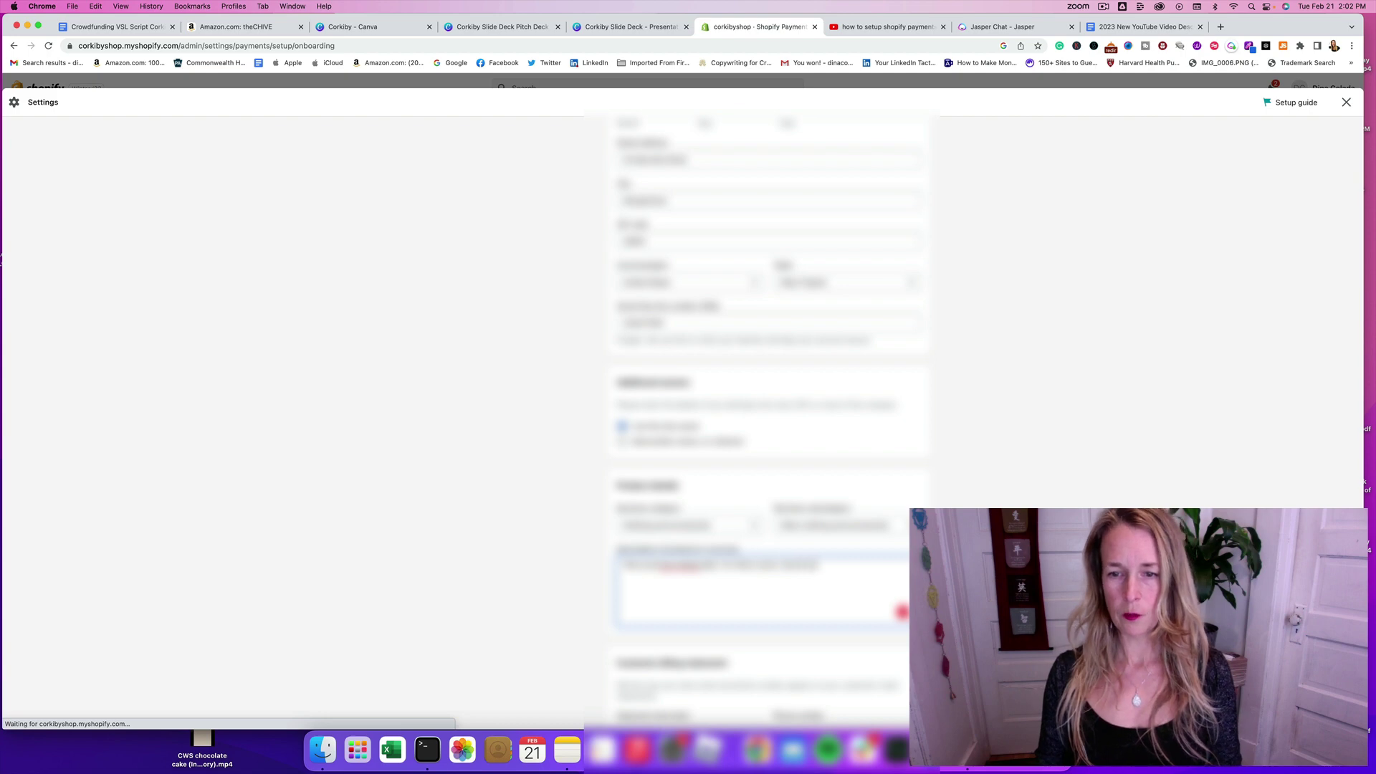
pyautogui.write(' and')
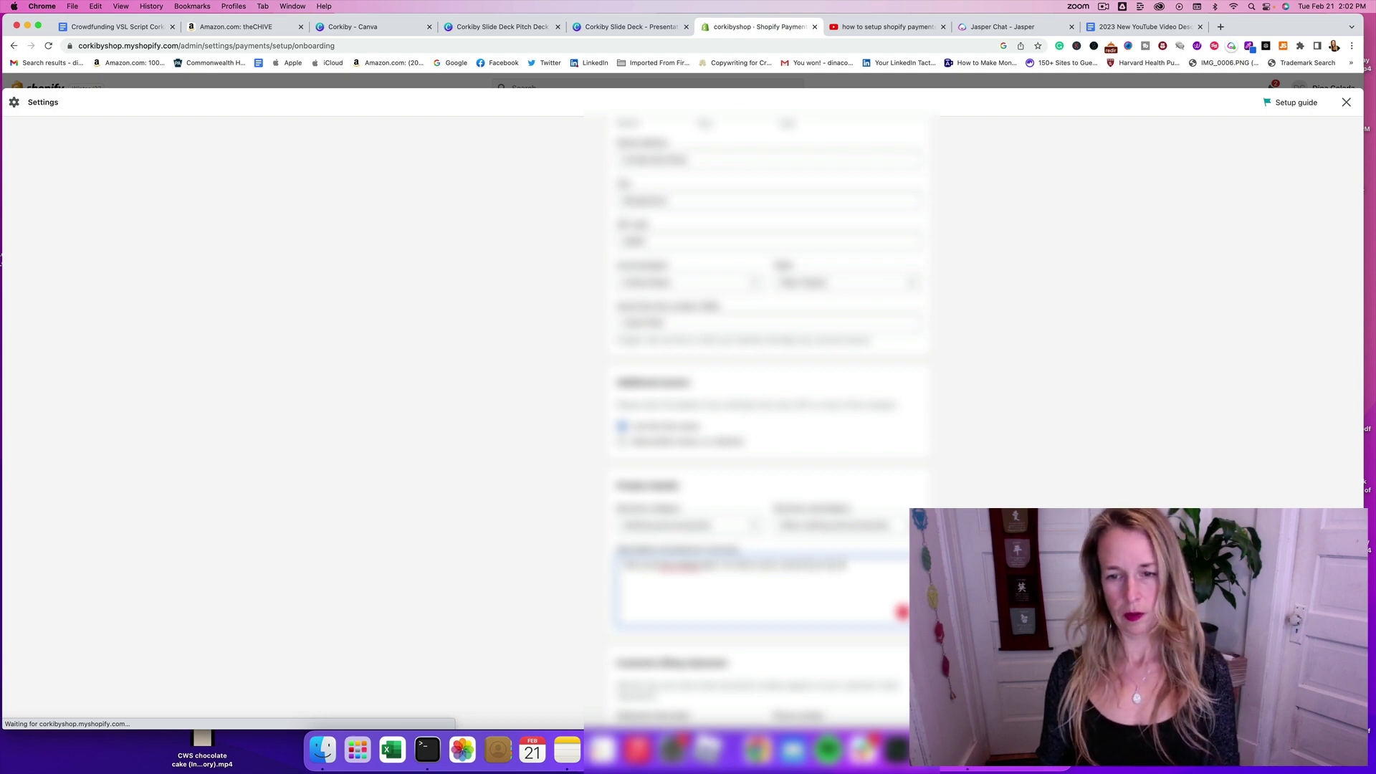
pyautogui.write('ing')
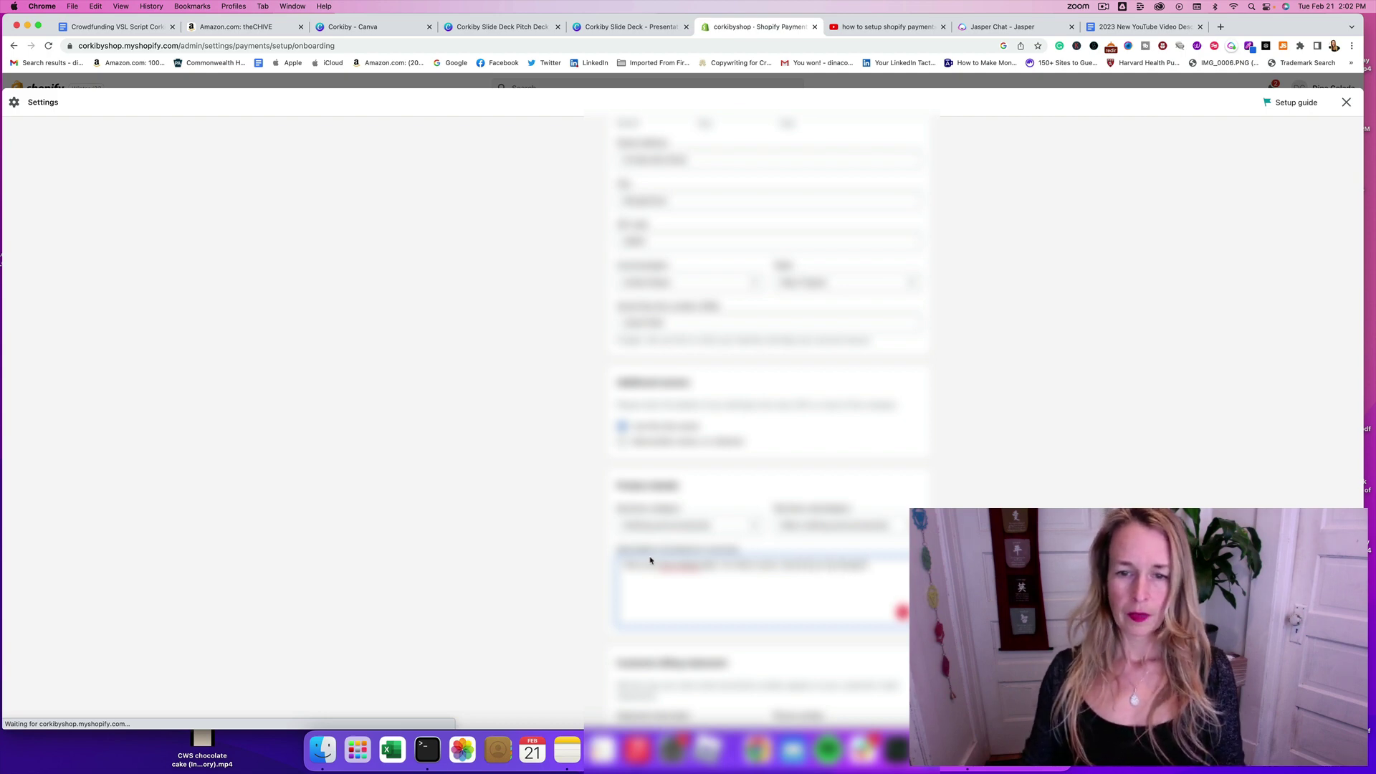
pyautogui.click(677, 566)
pyautogui.click(684, 584)
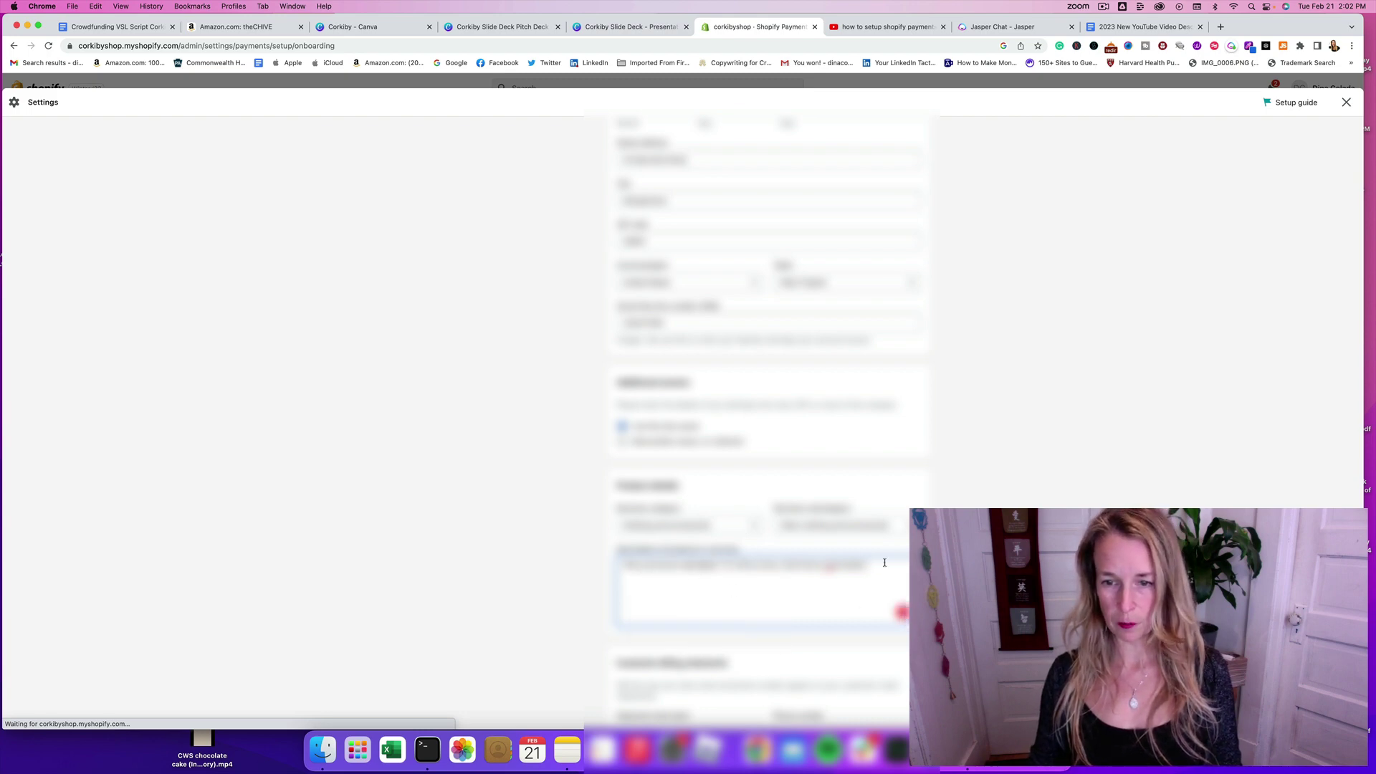
pyautogui.click(843, 566)
pyautogui.click(842, 598)
# Step: Review the billing address and leave it unchanged
pyautogui.scroll(-5, 1028, 430)
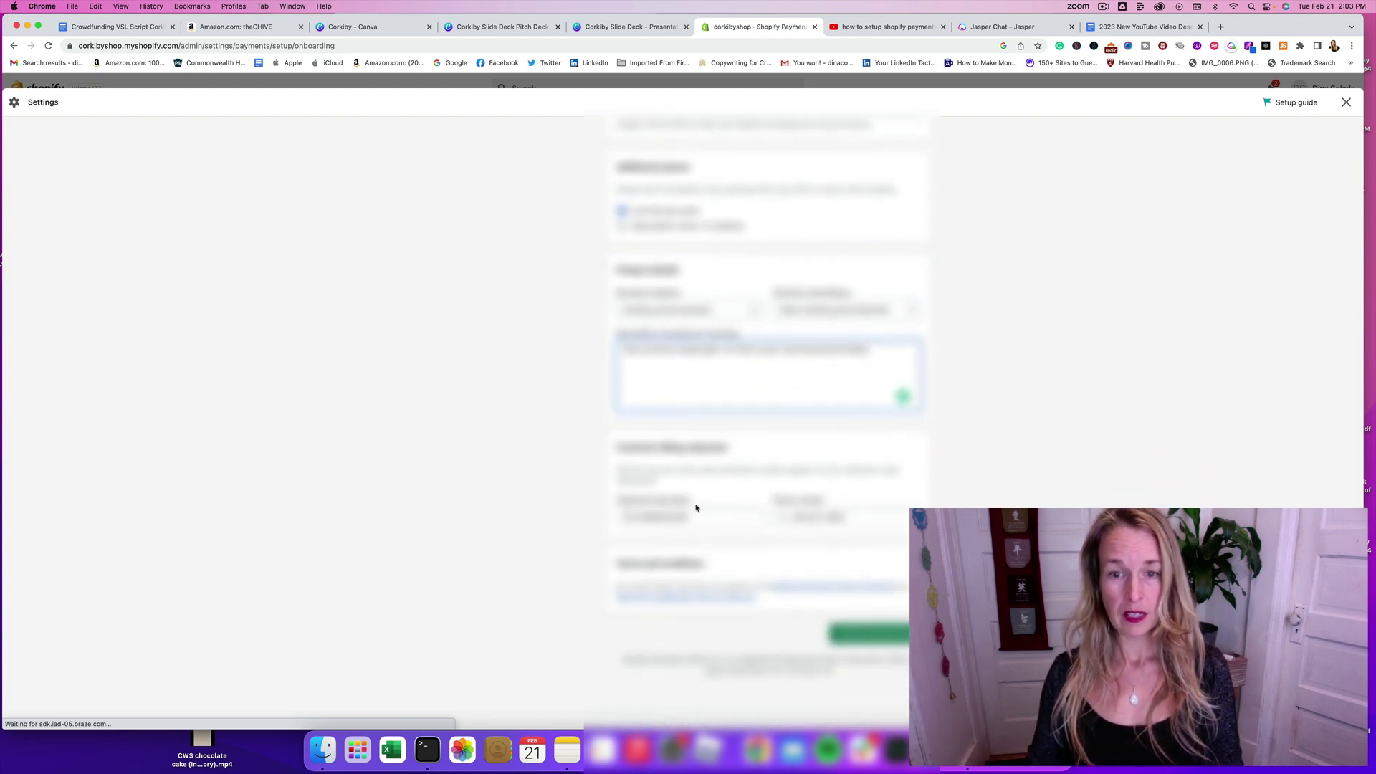
pyautogui.click(634, 516)
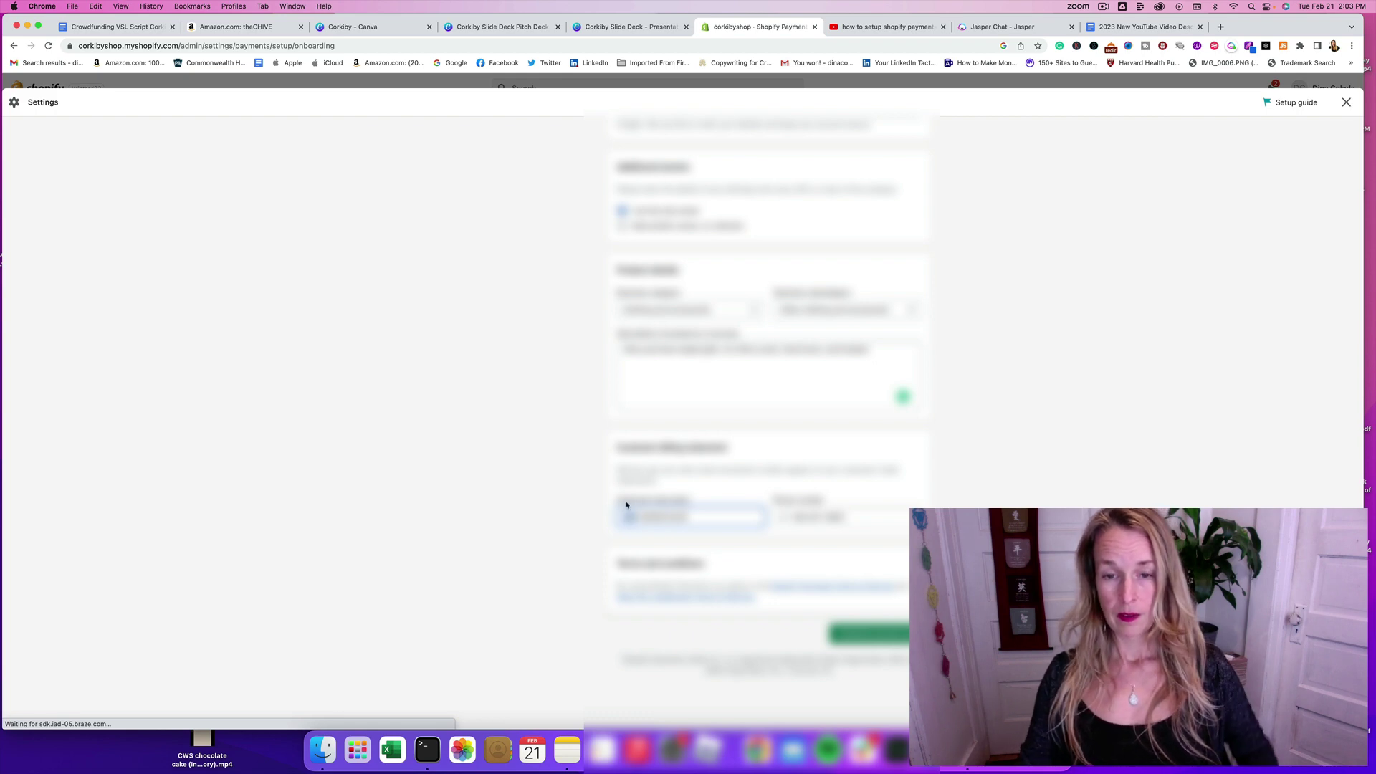
pyautogui.click(585, 504)
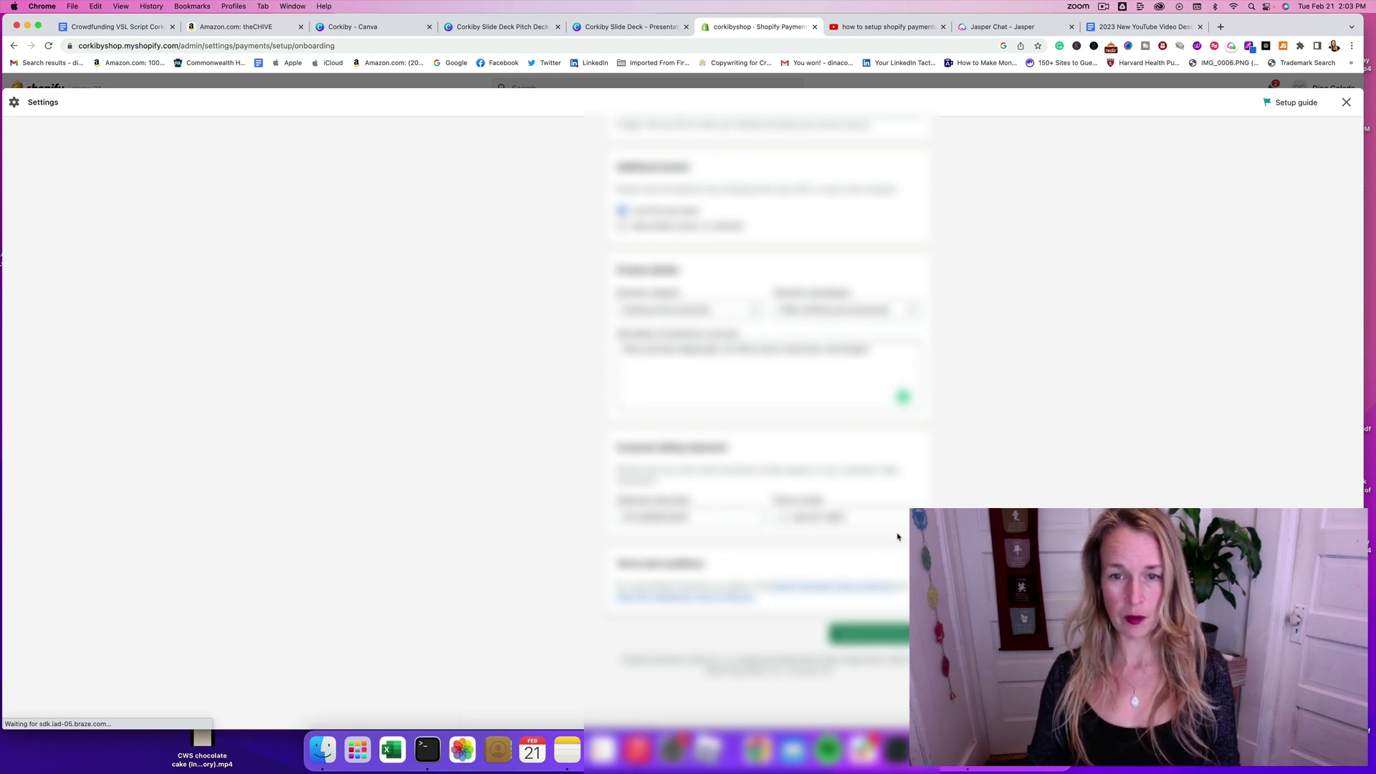
# Step: Submit the business details for verification and begin turning on two-step authentication
pyautogui.click(883, 633)
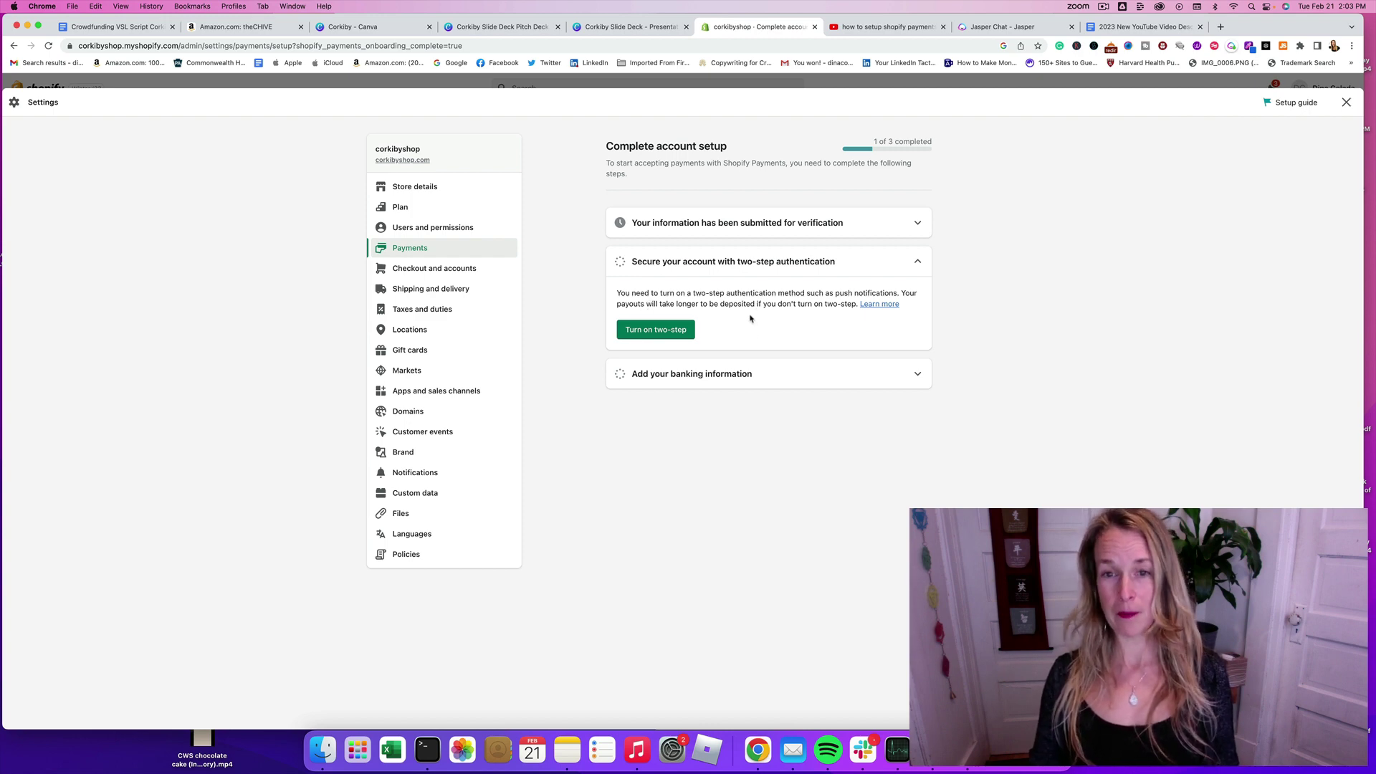
pyautogui.click(677, 335)
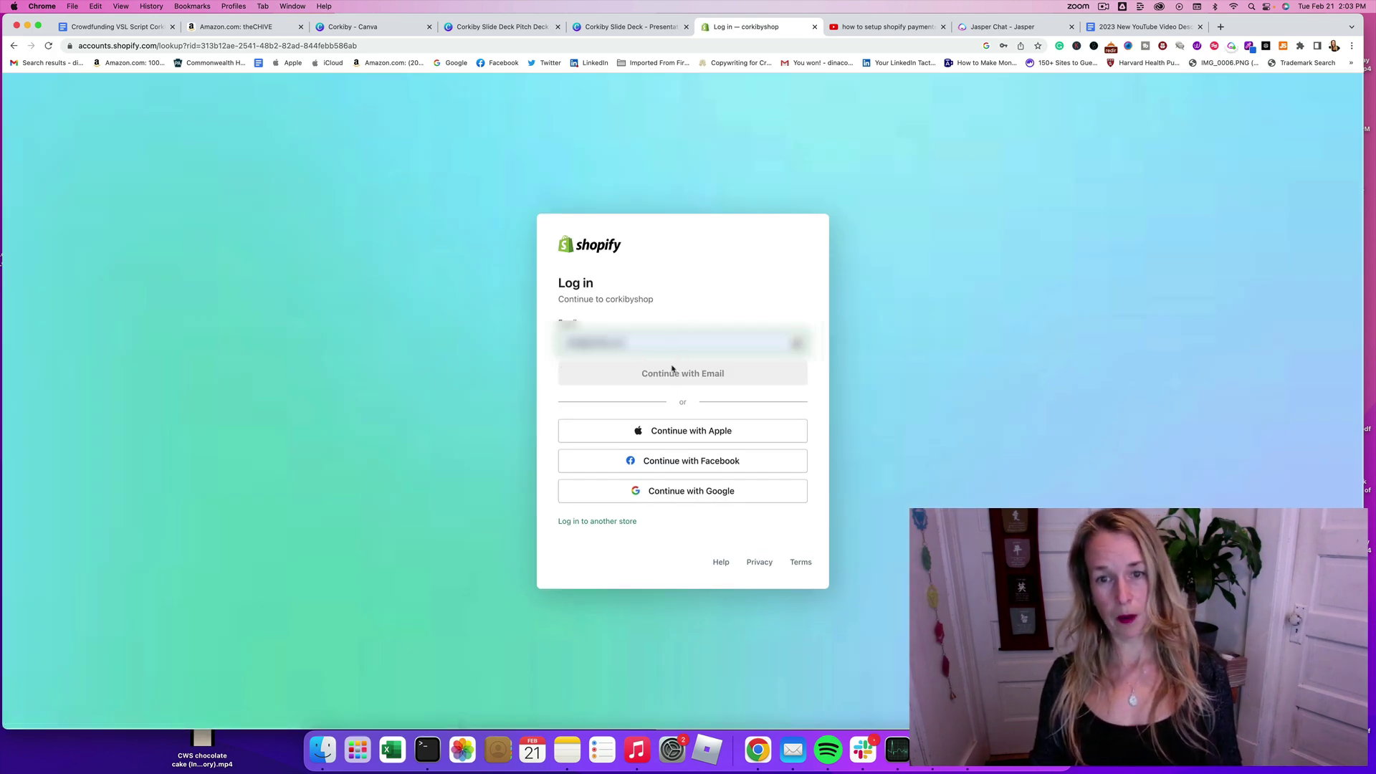
# Step: Log in with the saved email, send the SMS code to the autofilled phone and enable SMS two-step
pyautogui.click(700, 315)
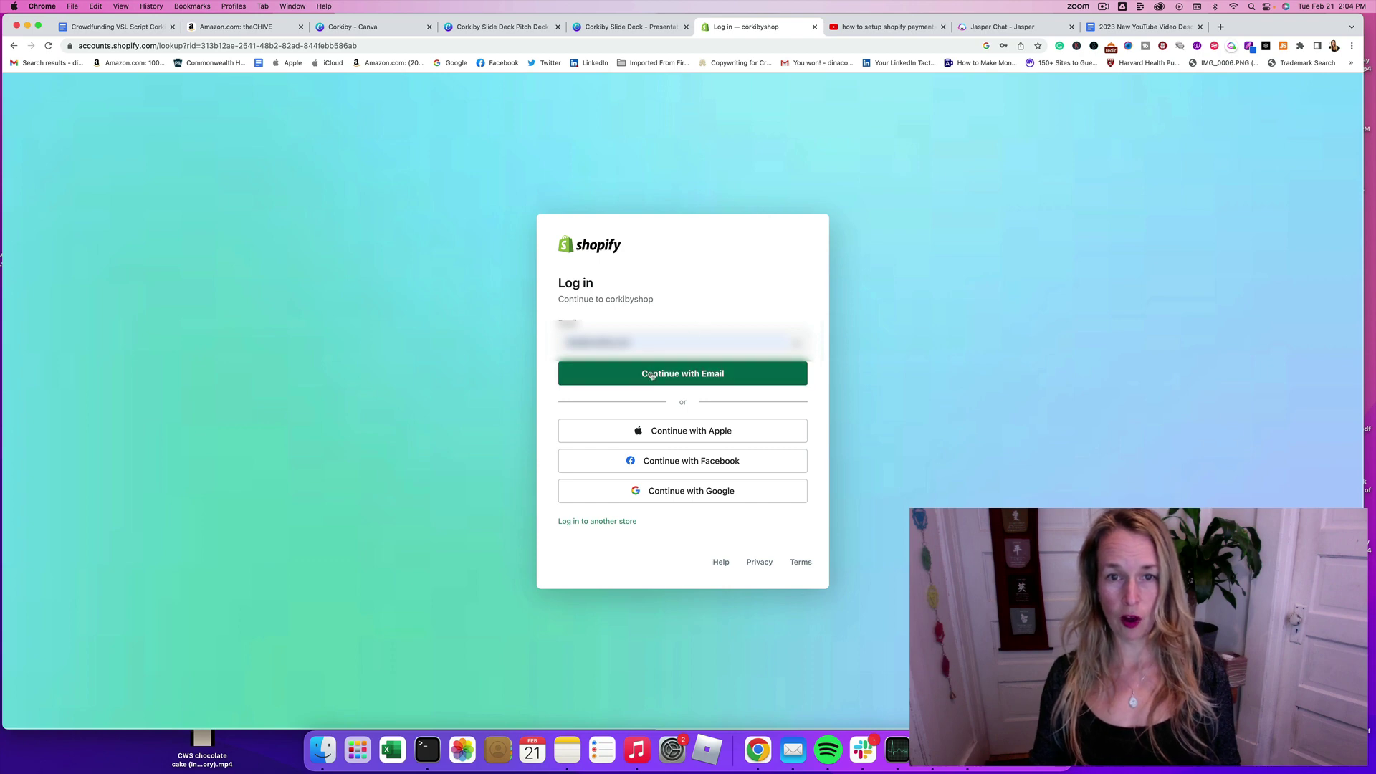
pyautogui.click(651, 375)
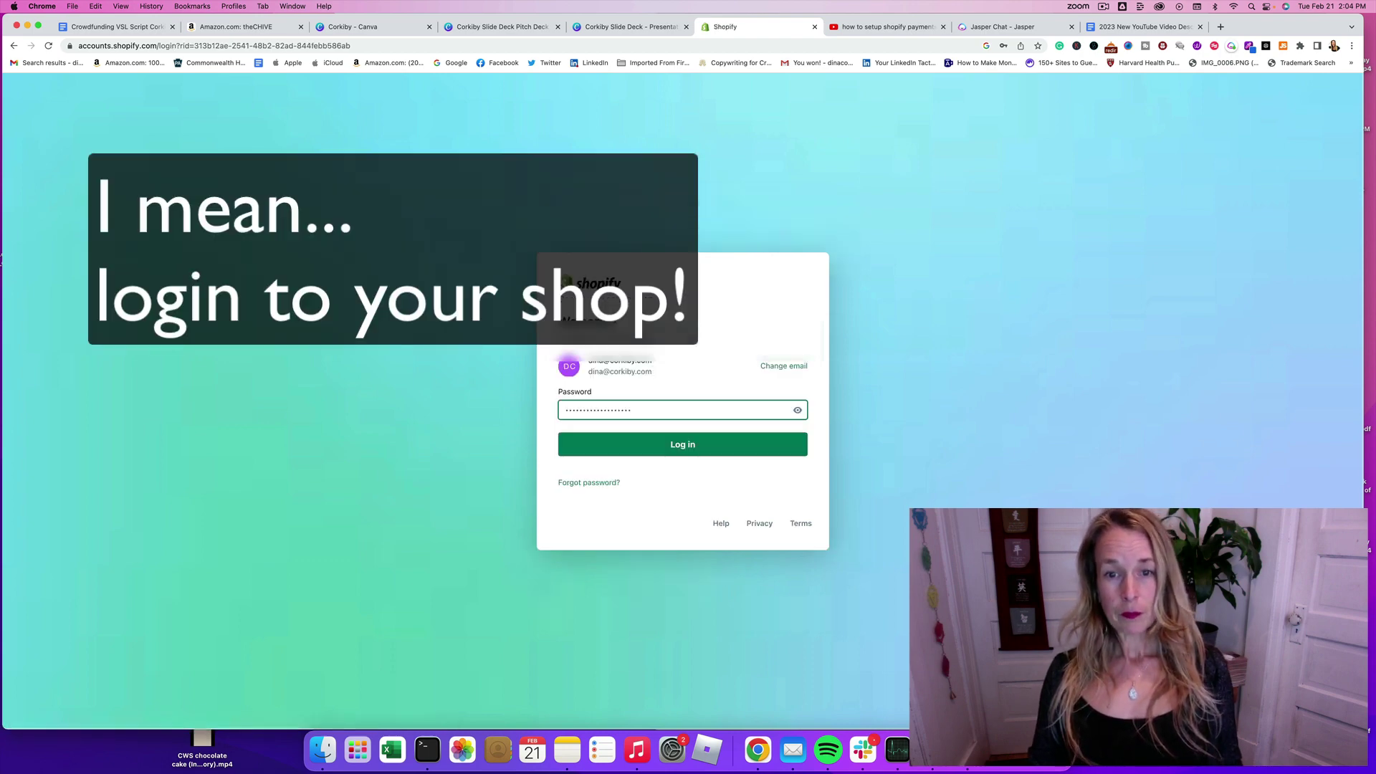
pyautogui.click(691, 442)
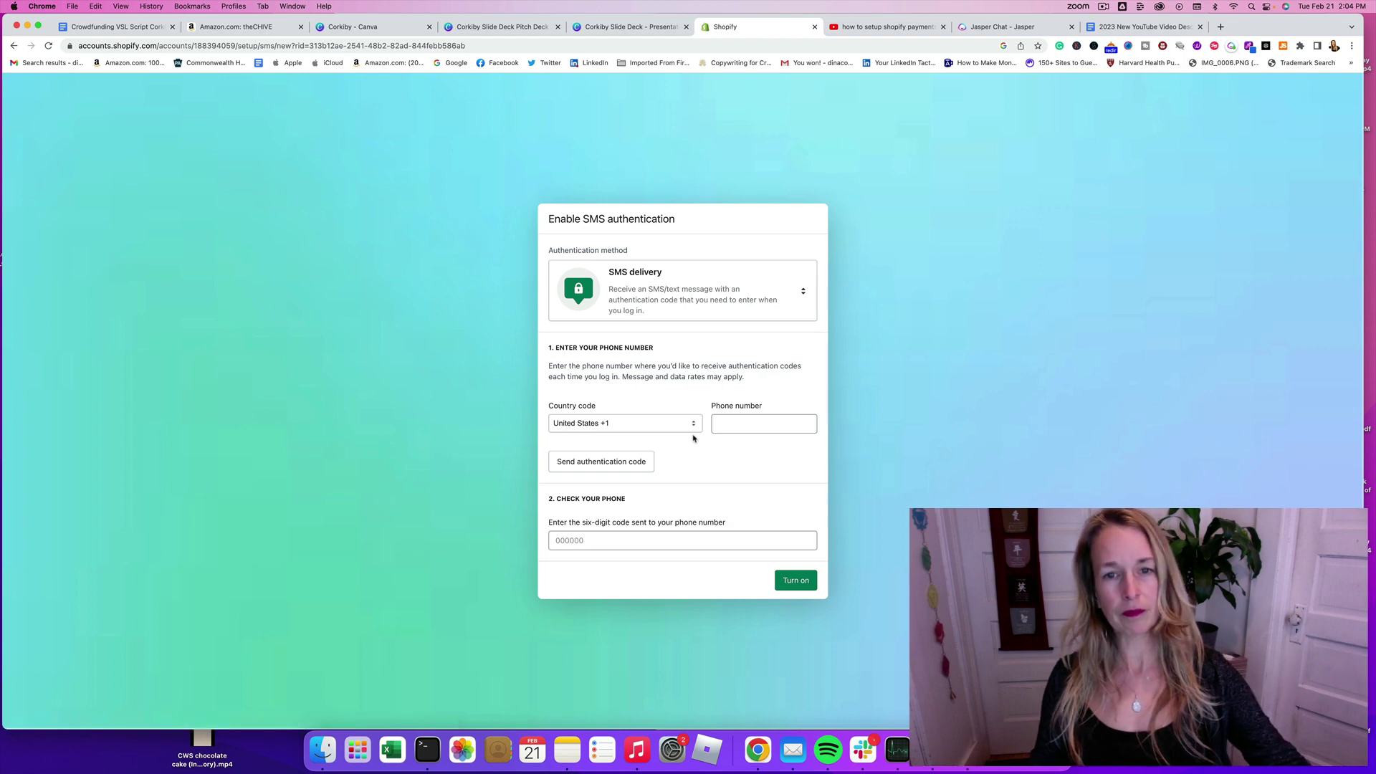
pyautogui.click(731, 424)
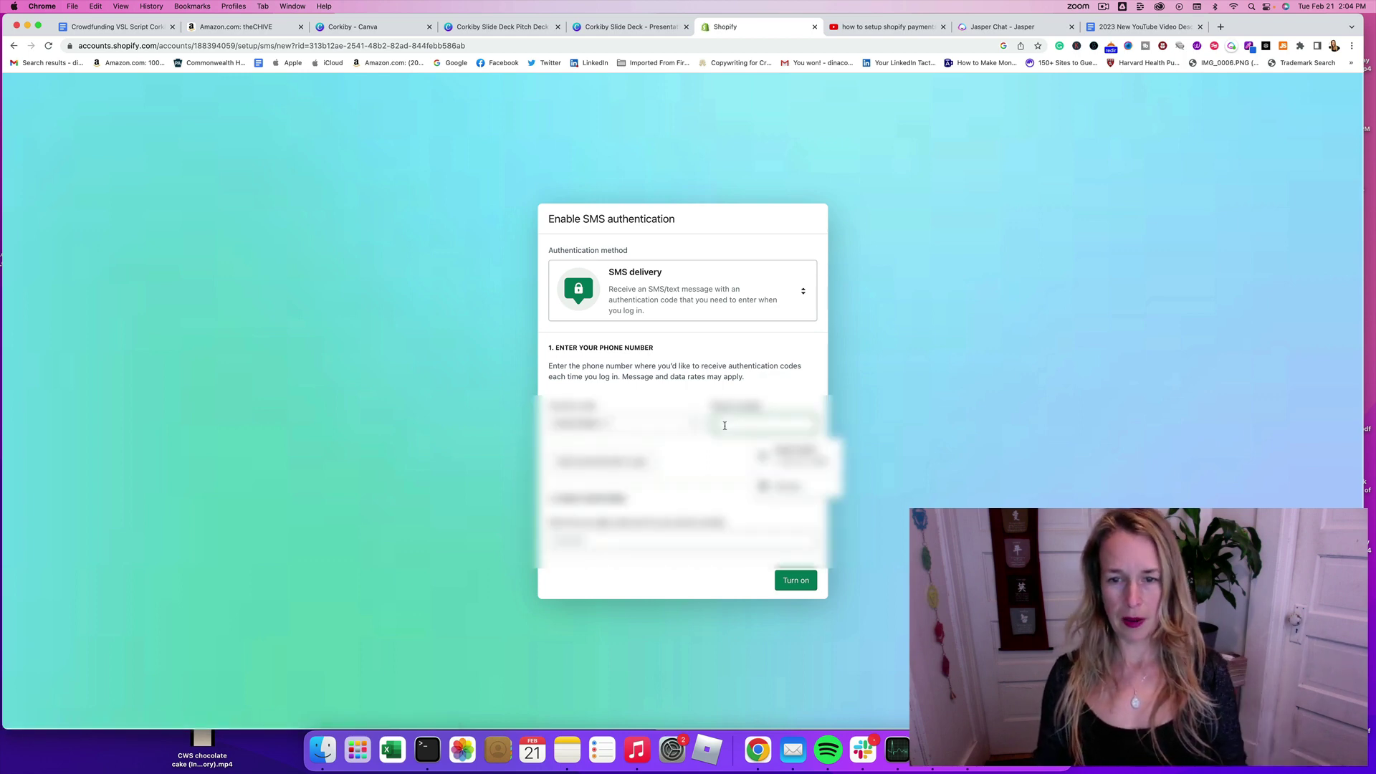
pyautogui.click(791, 457)
pyautogui.click(625, 464)
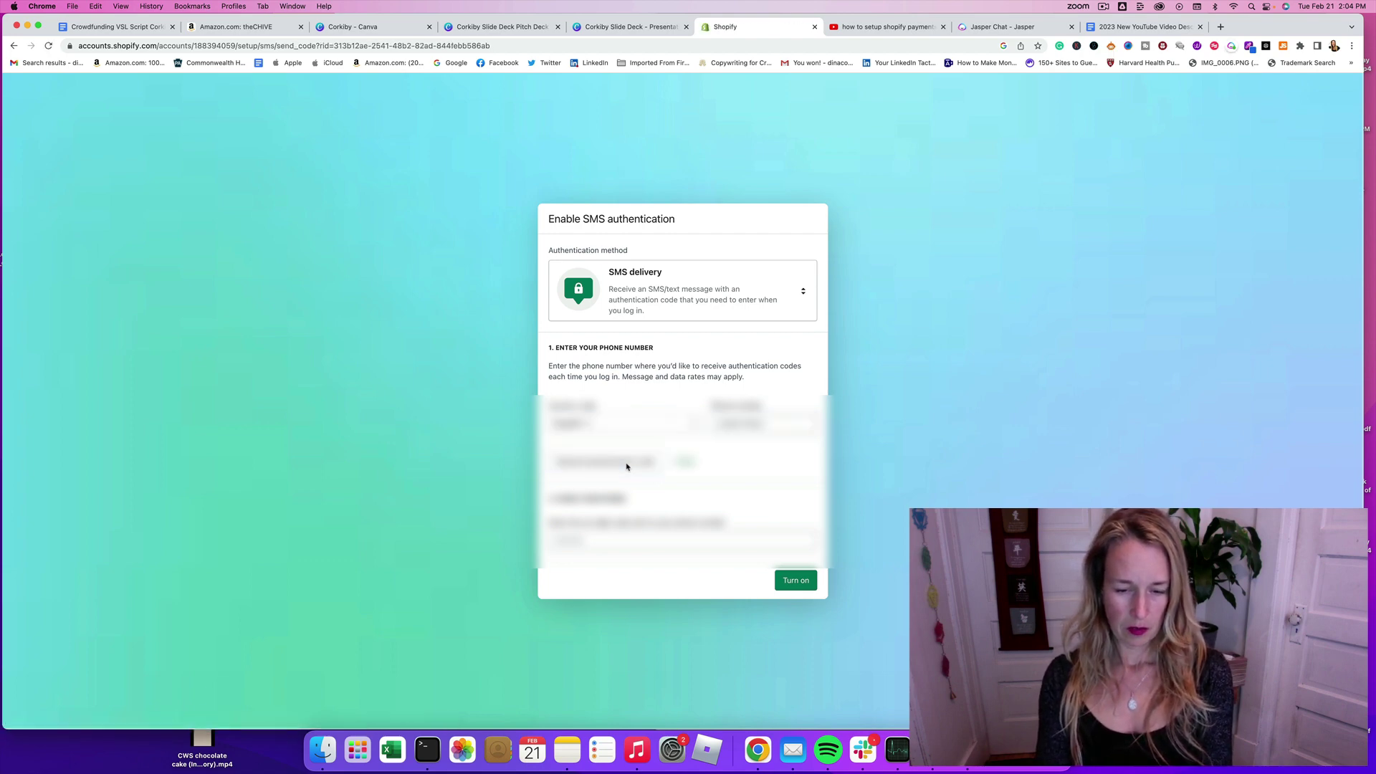
pyautogui.click(580, 542)
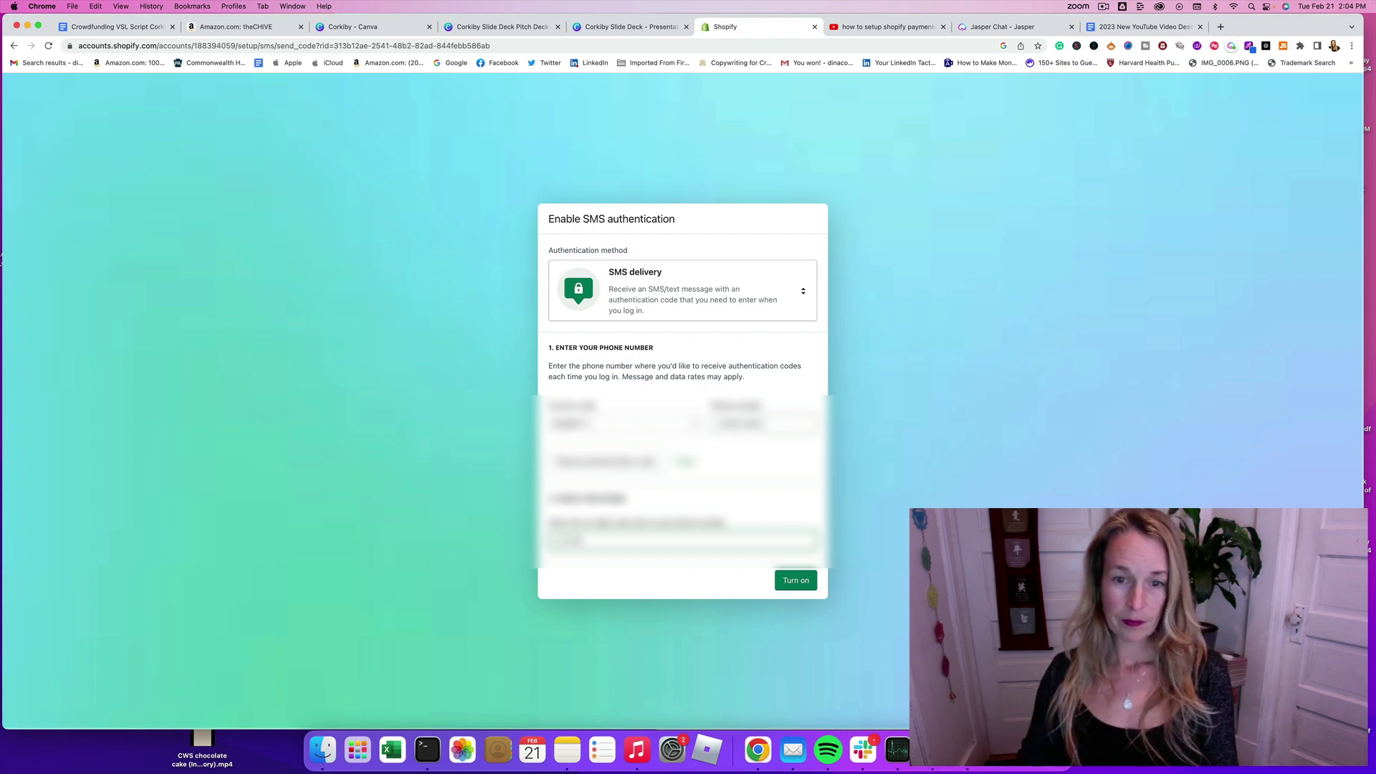
pyautogui.click(803, 583)
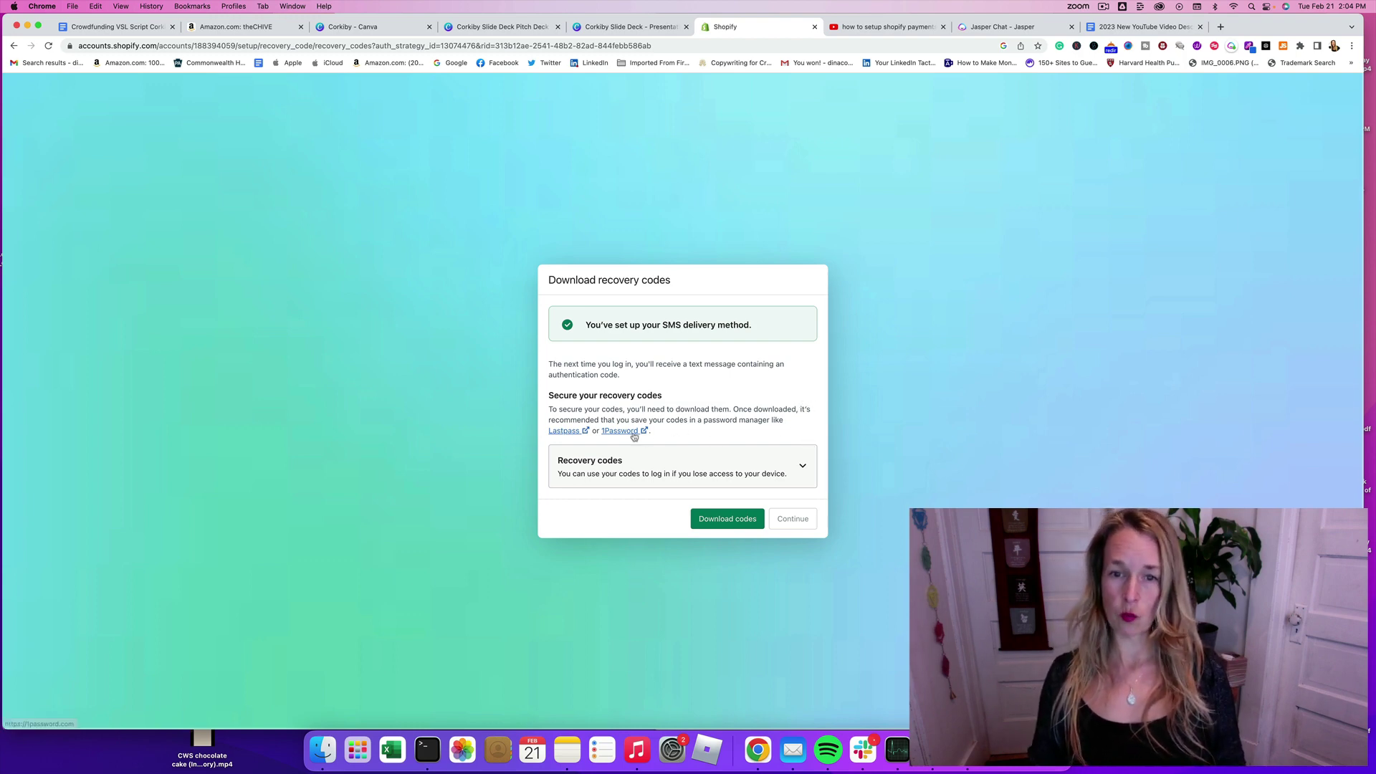
# Step: Reveal the recovery codes and download them as a text file
pyautogui.click(698, 476)
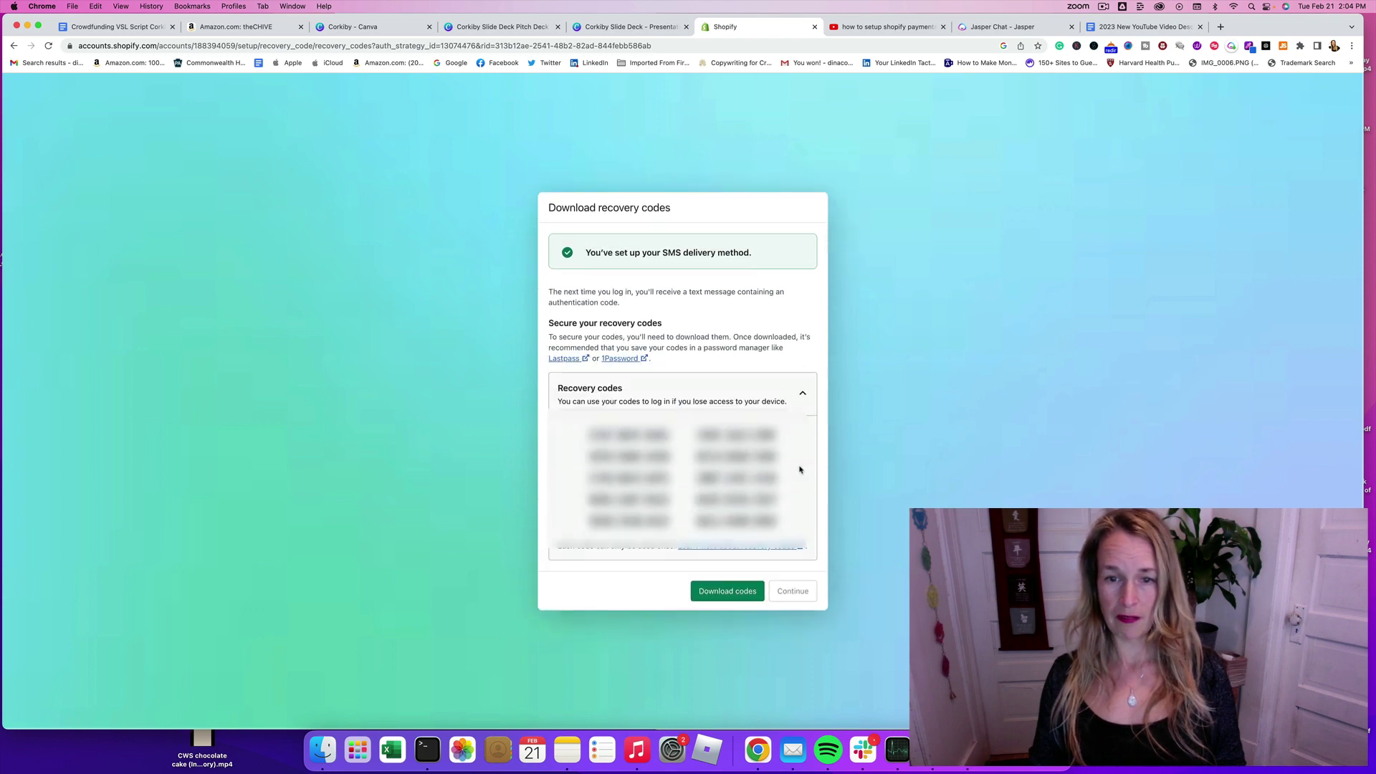
pyautogui.click(753, 596)
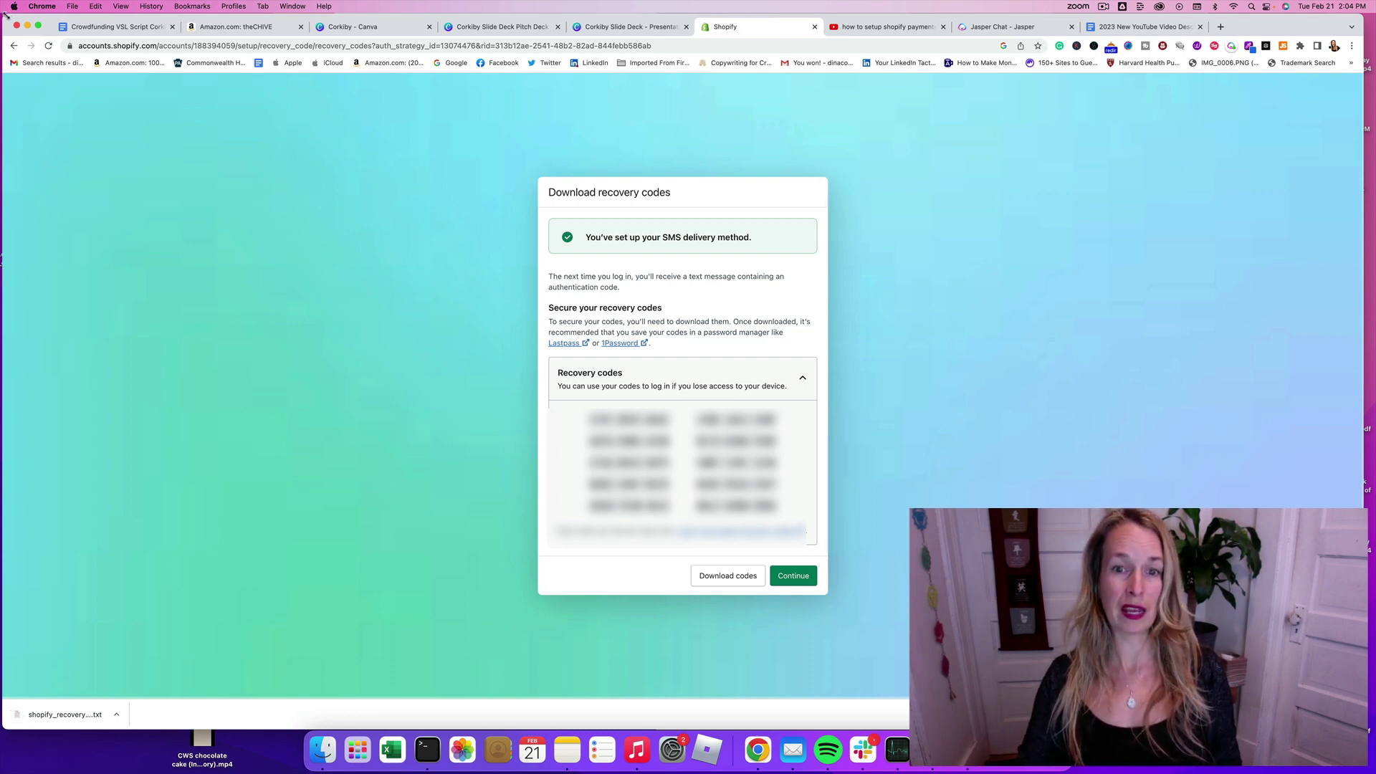
# Step: Arrange 1Password and Shopify side by side and unlock 1Password with the saved password
pyautogui.moveTo(362, 14); pyautogui.dragTo(1282, 14)
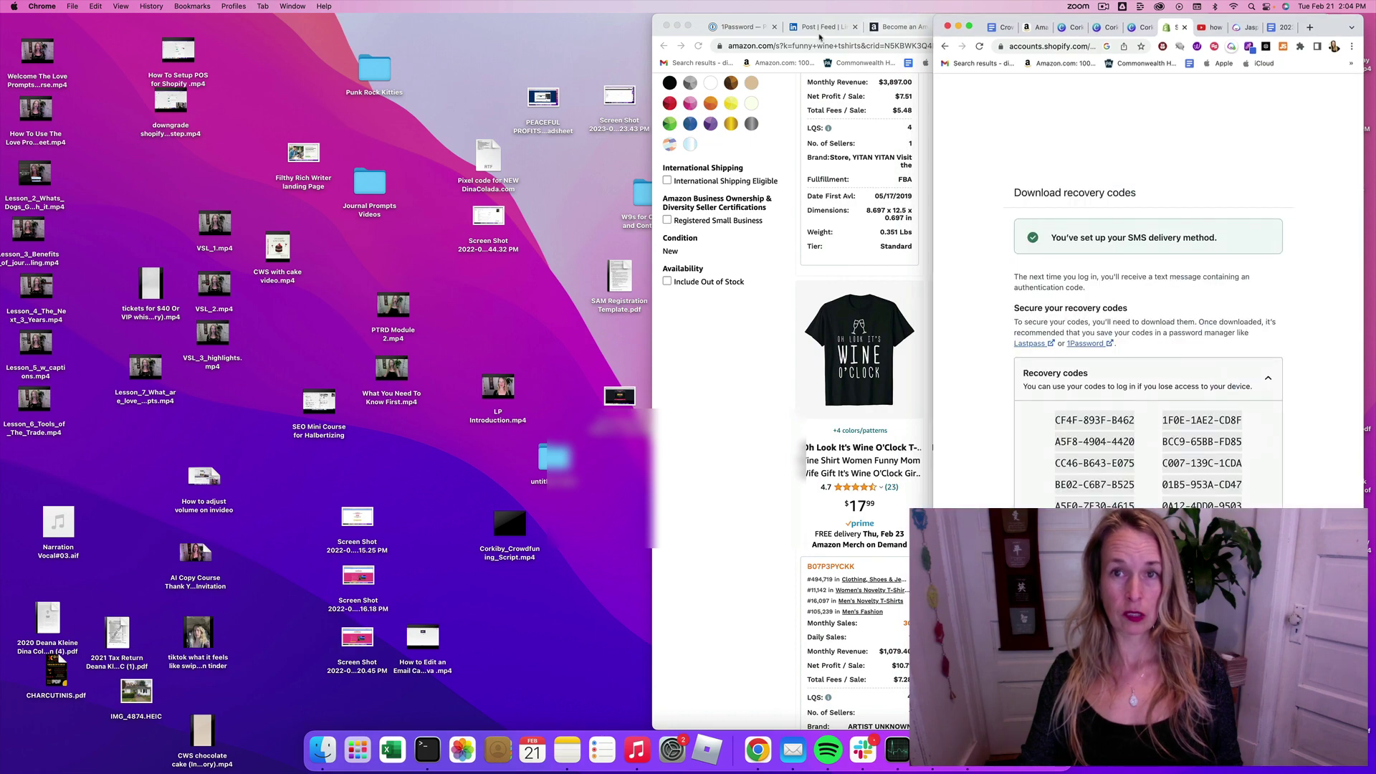
pyautogui.click(746, 29)
pyautogui.moveTo(746, 29); pyautogui.dragTo(93, 26)
pyautogui.click(1340, 29)
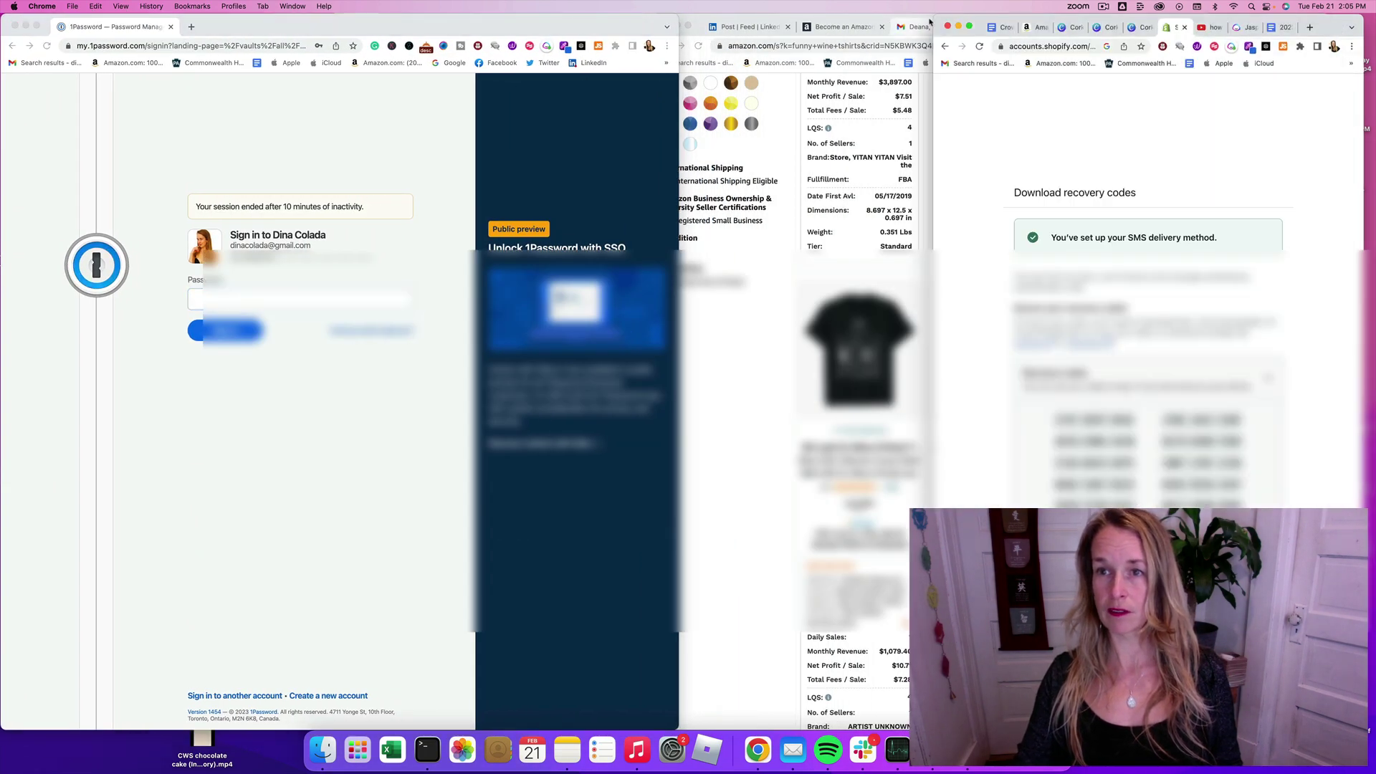
pyautogui.moveTo(937, 16); pyautogui.dragTo(662, 15)
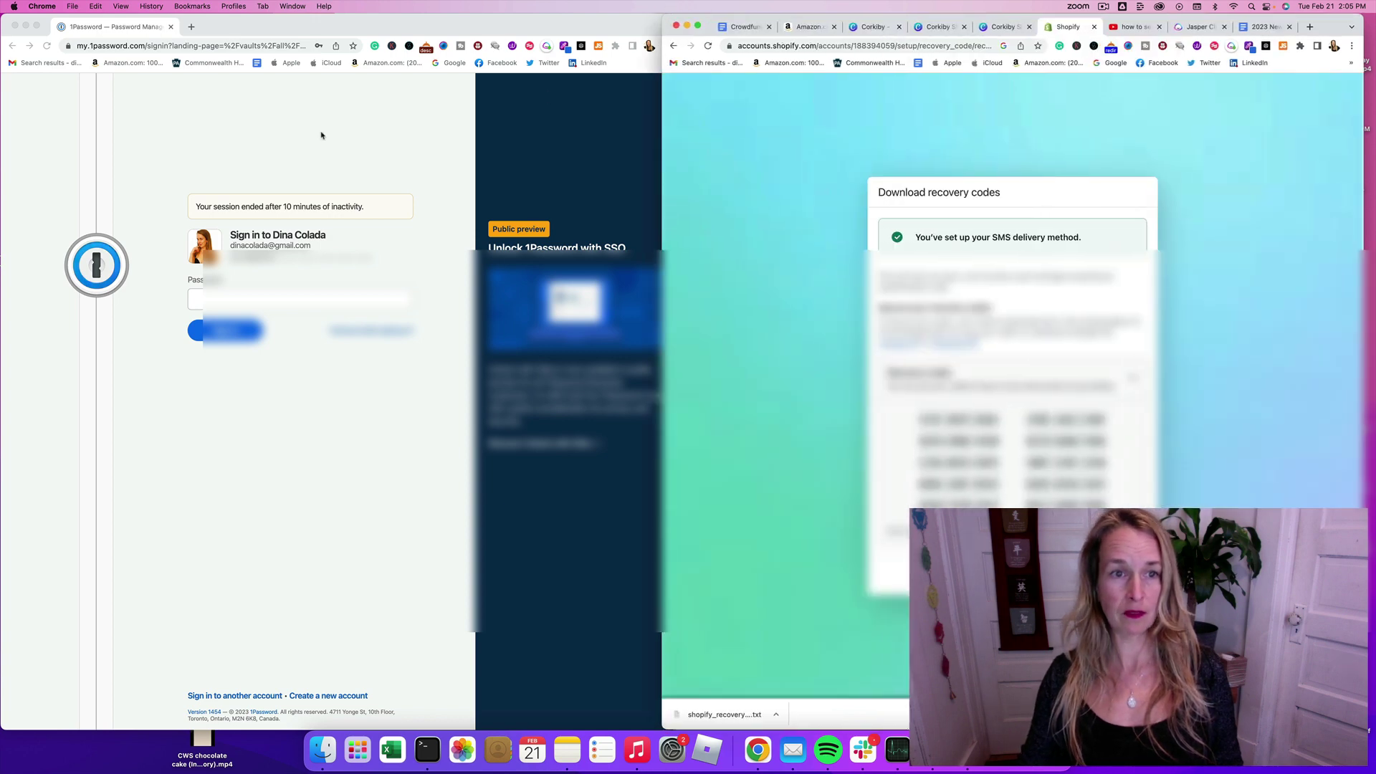
pyautogui.click(206, 301)
pyautogui.click(229, 329)
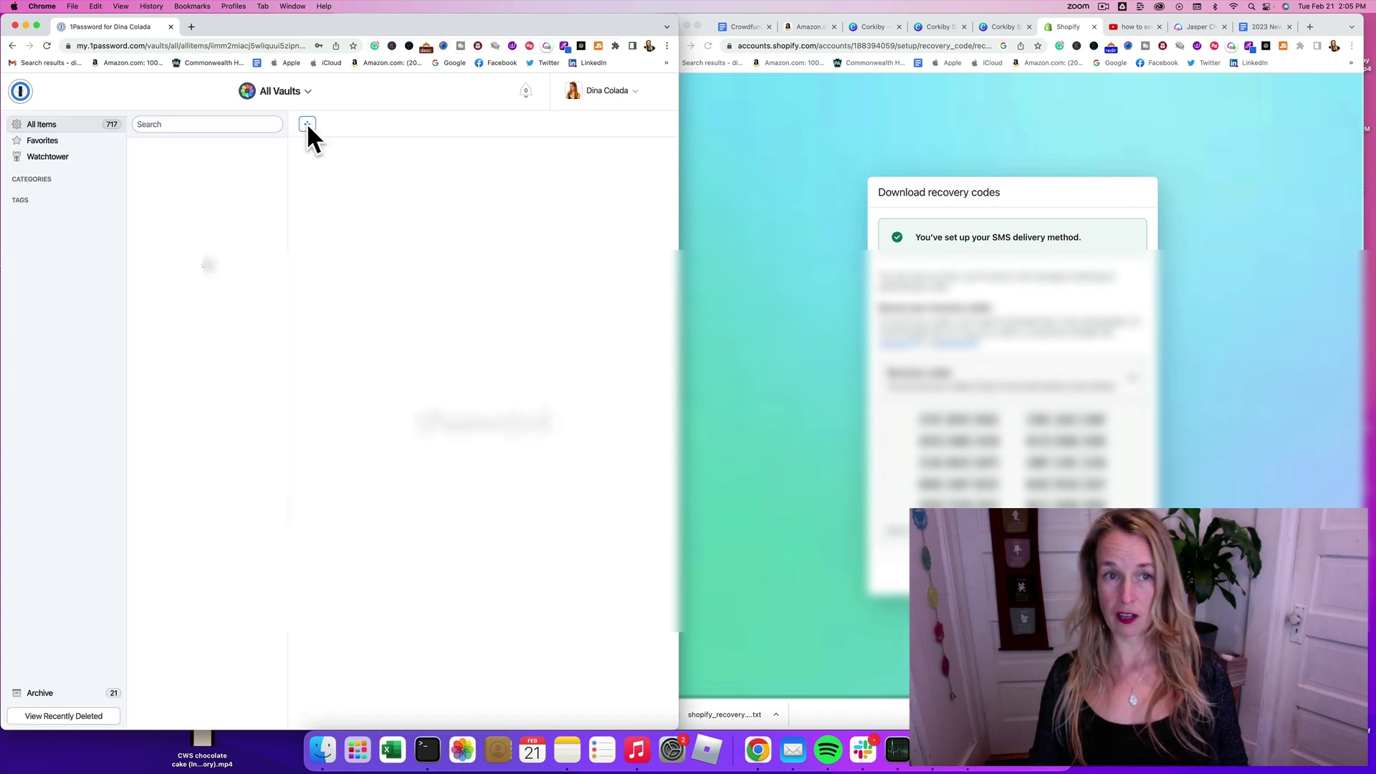
# Step: Search 'shopify' and open the Shopify Corkiby Shop login for editing
pyautogui.click(200, 129)
pyautogui.write('shop')
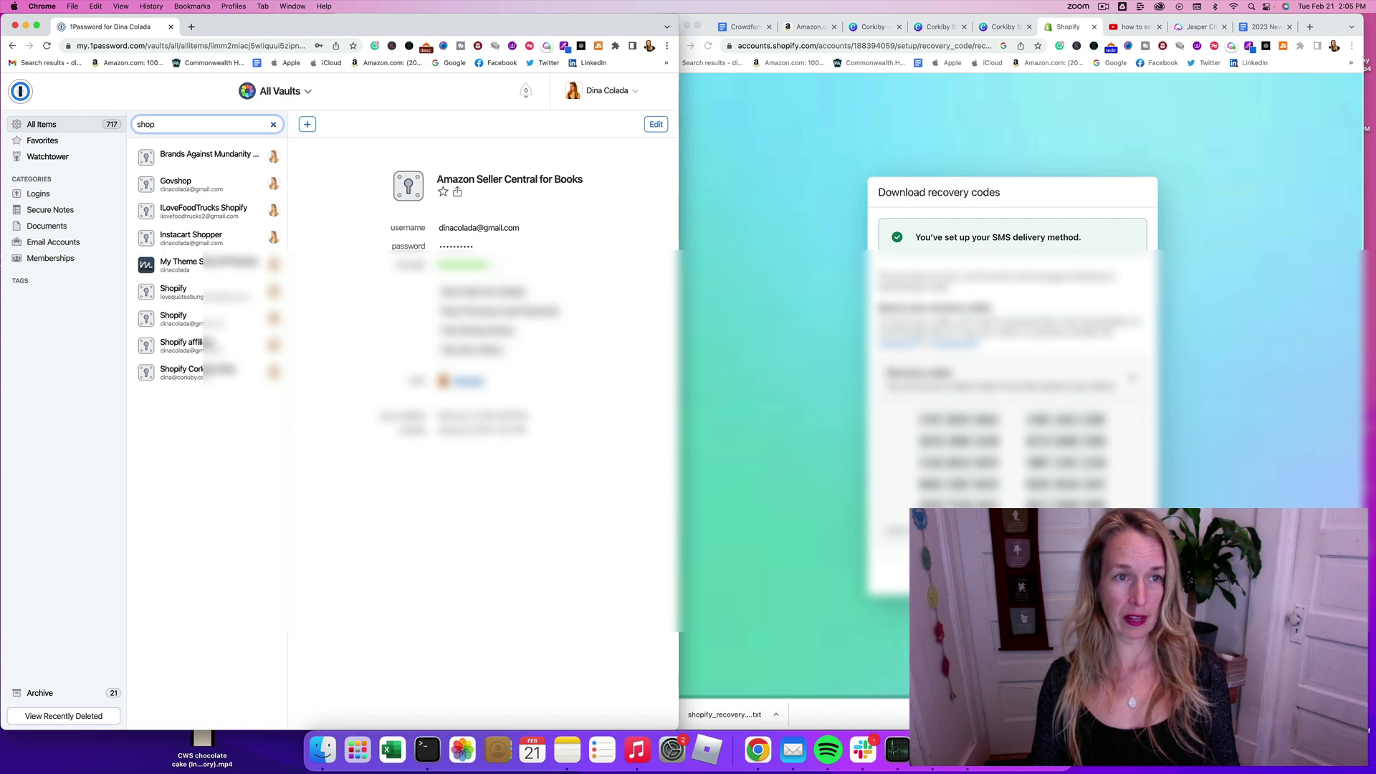
pyautogui.write('ify')
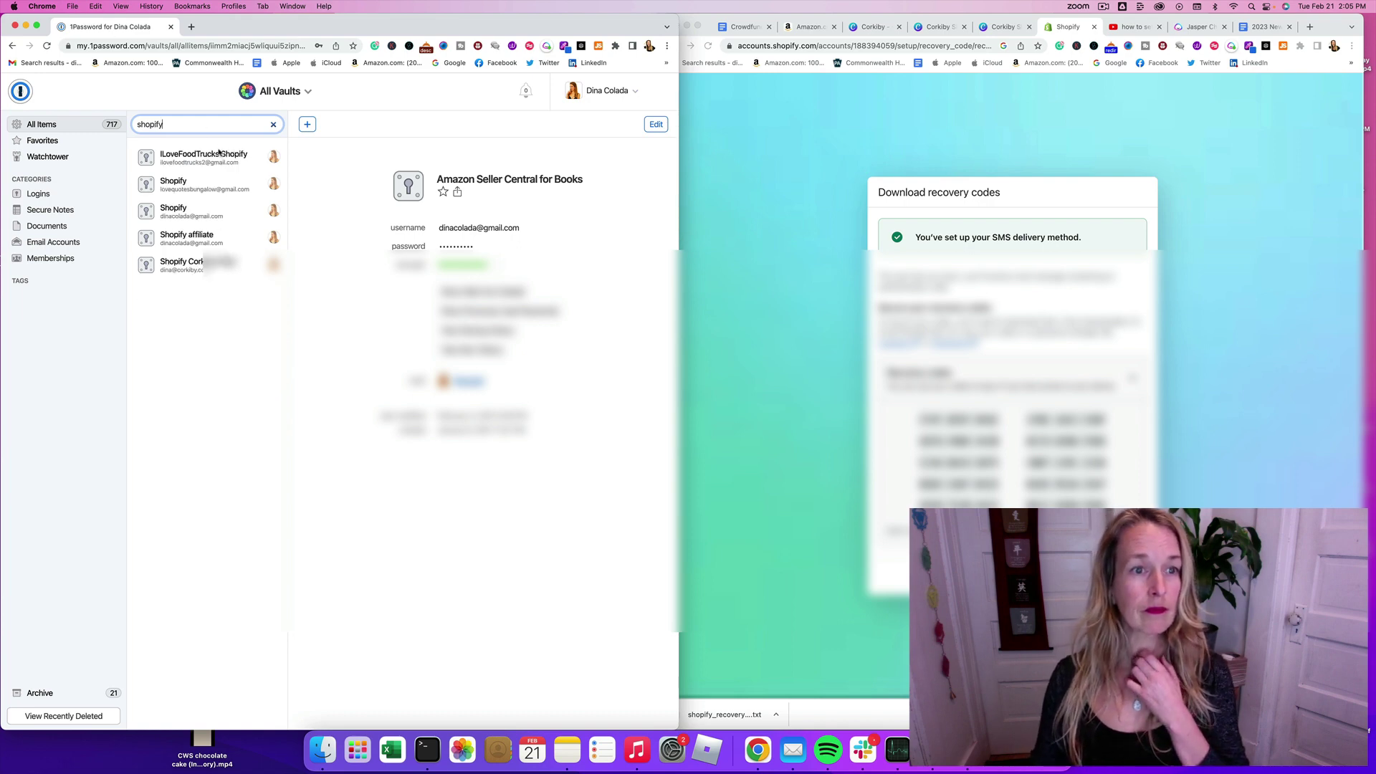
pyautogui.click(195, 267)
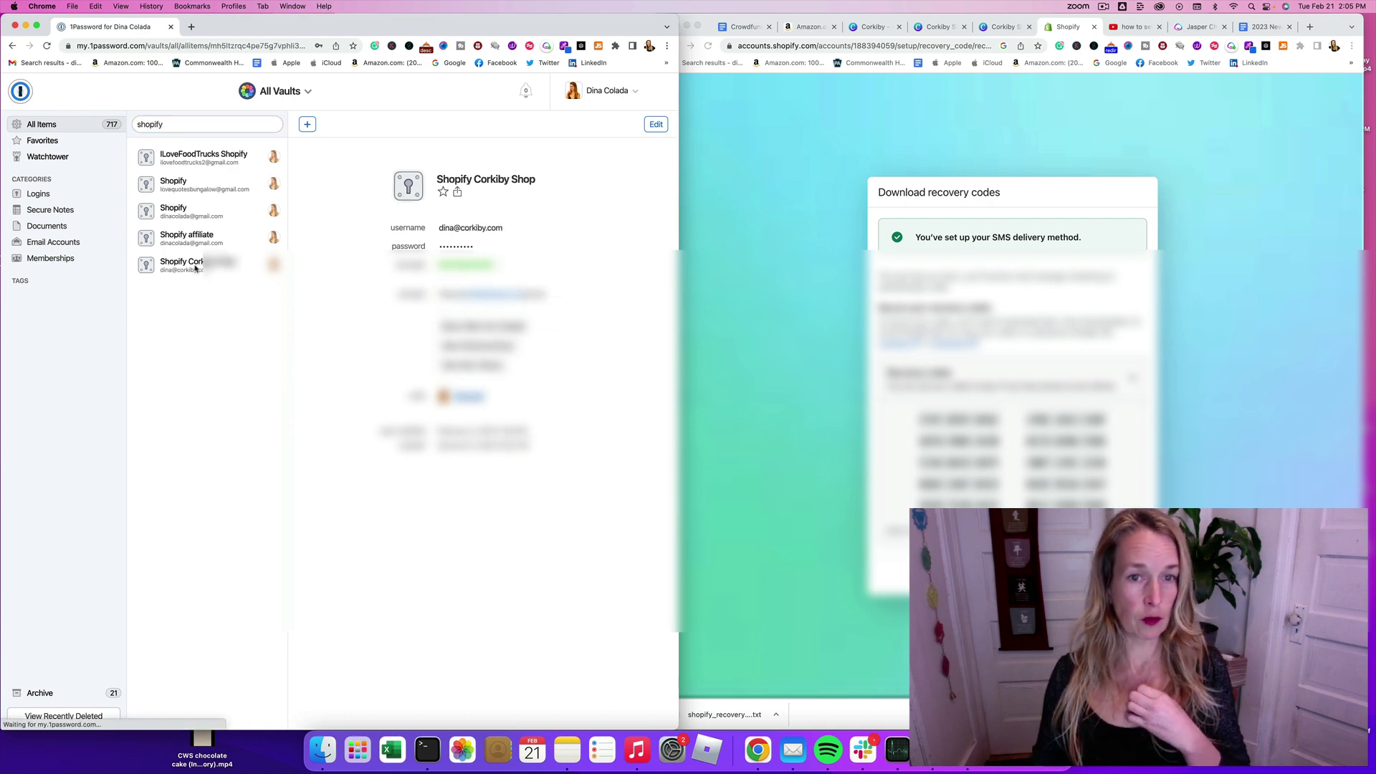
pyautogui.click(661, 126)
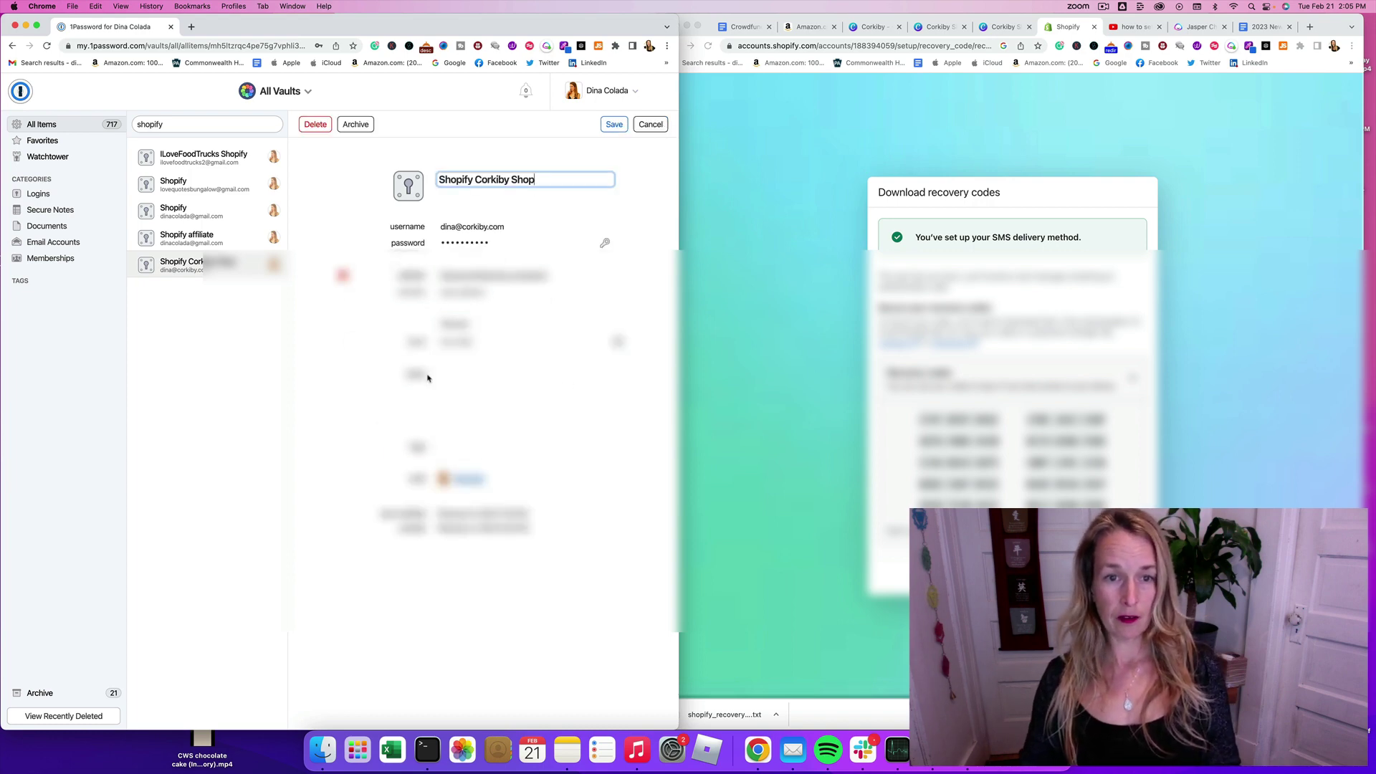
# Step: Add a new field holding the copied Shopify recovery codes to the entry and save it
pyautogui.moveTo(427, 375); pyautogui.dragTo(384, 375)
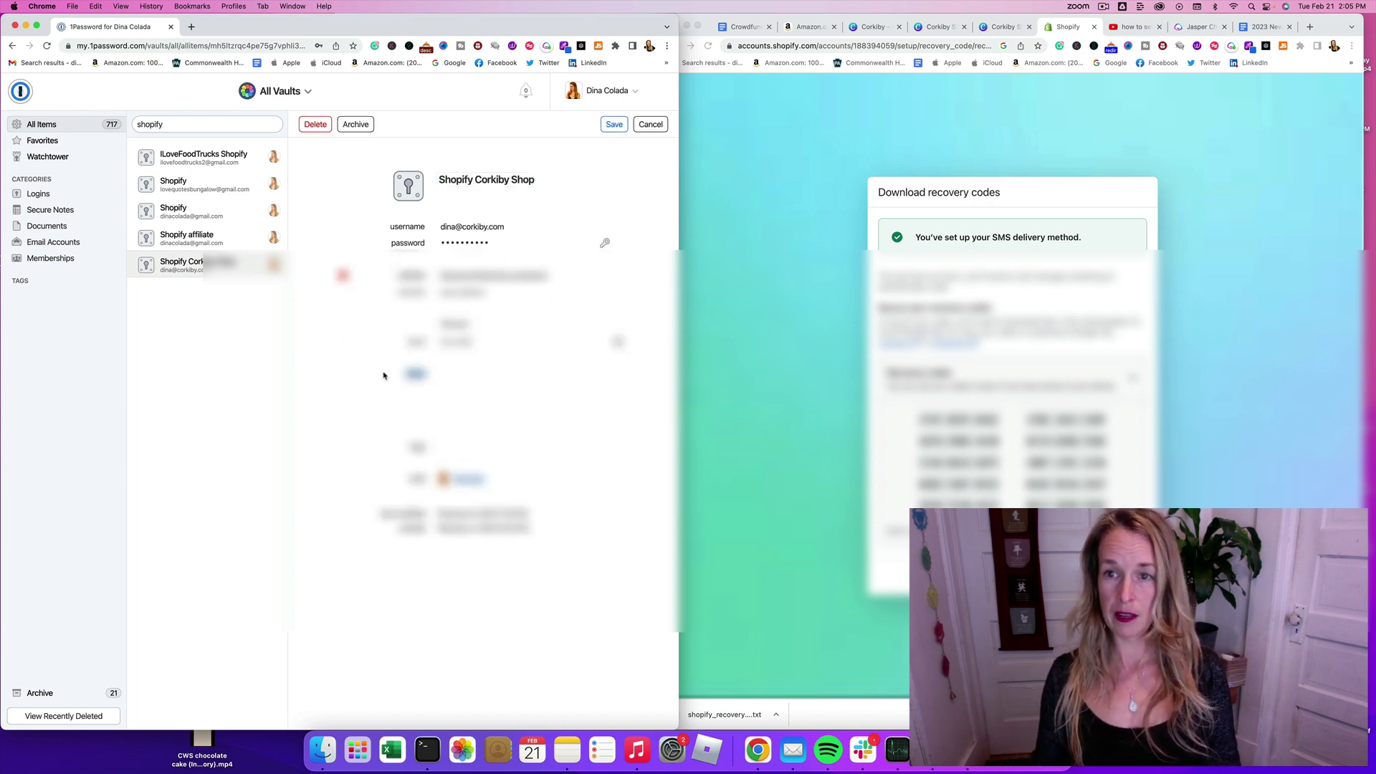
pyautogui.click(419, 341)
pyautogui.moveTo(419, 341); pyautogui.dragTo(354, 342)
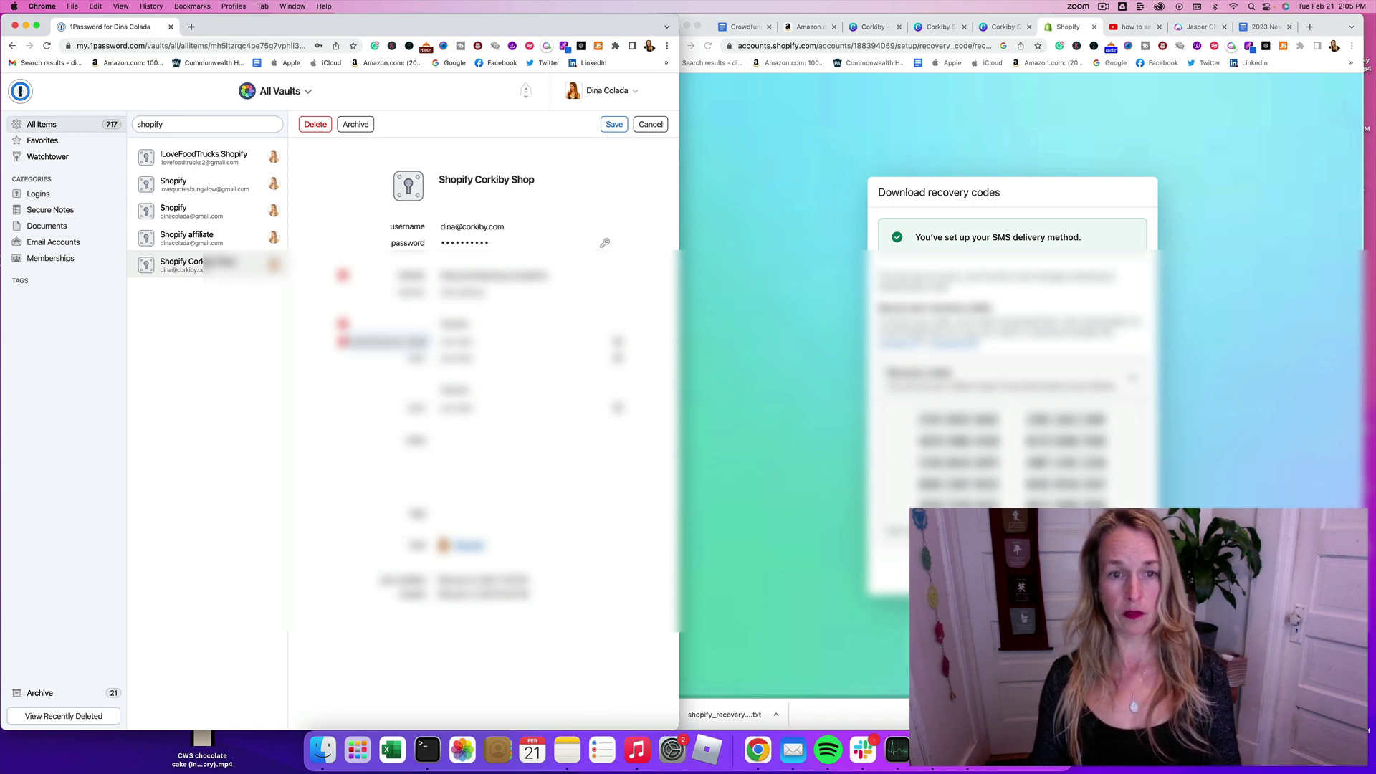
pyautogui.click(468, 345)
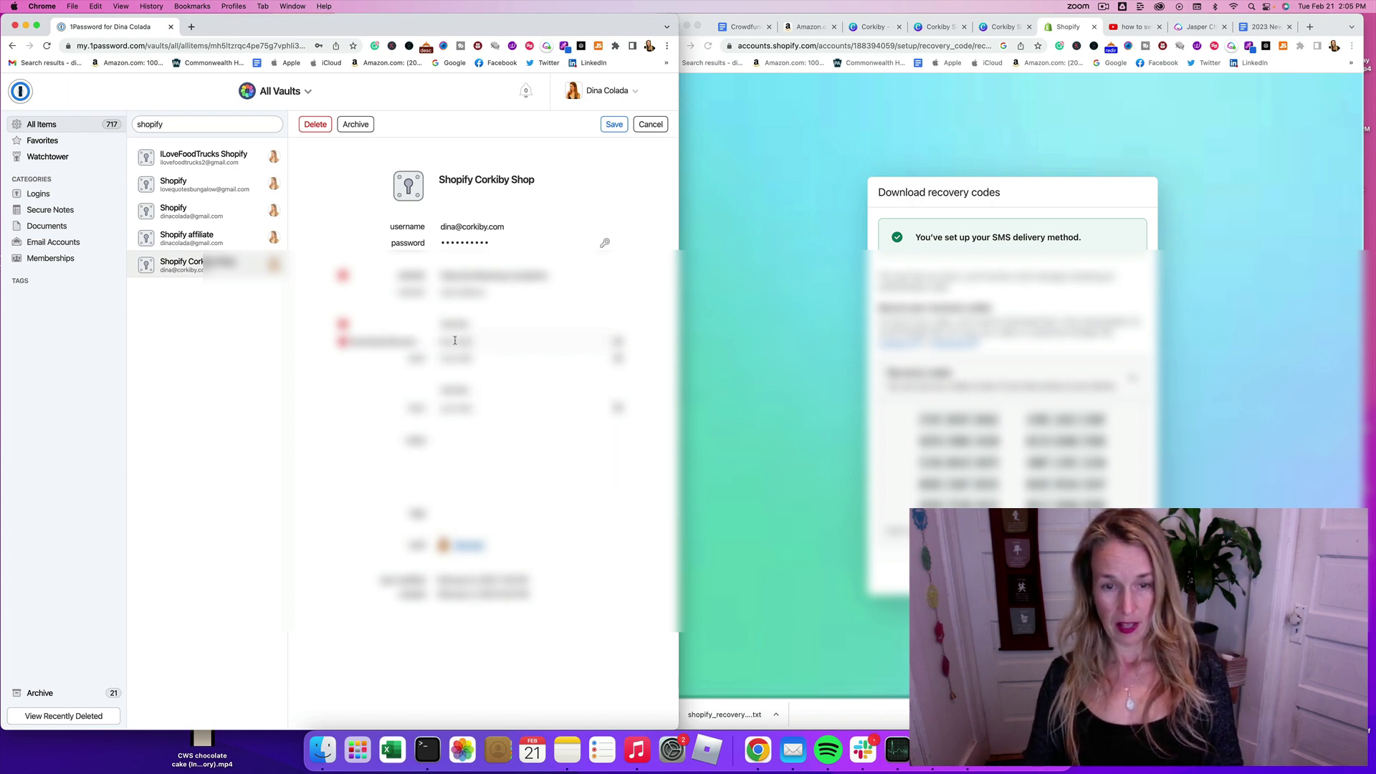
pyautogui.moveTo(560, 342); pyautogui.dragTo(409, 340)
pyautogui.click(471, 364)
pyautogui.moveTo(1120, 507); pyautogui.dragTo(918, 418)
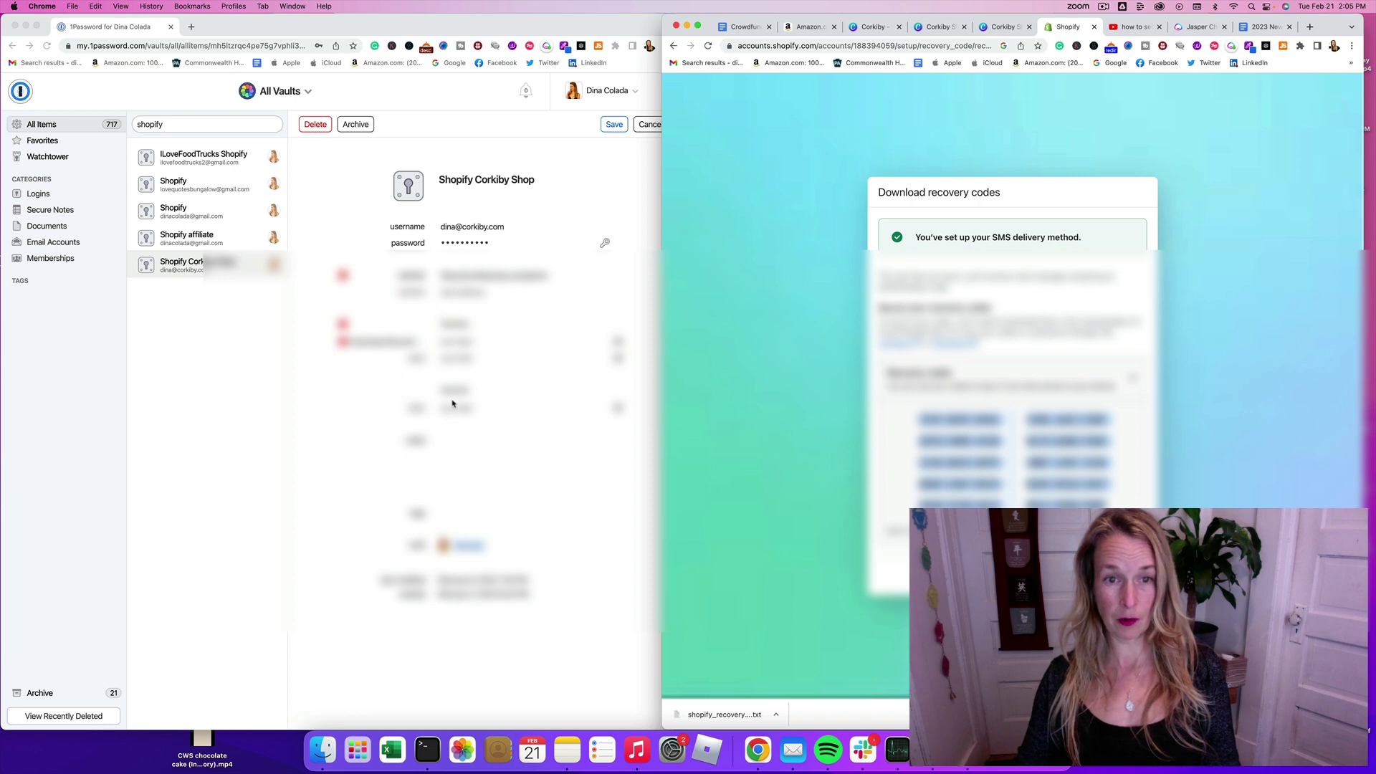
pyautogui.click(473, 344)
pyautogui.press('super+v')
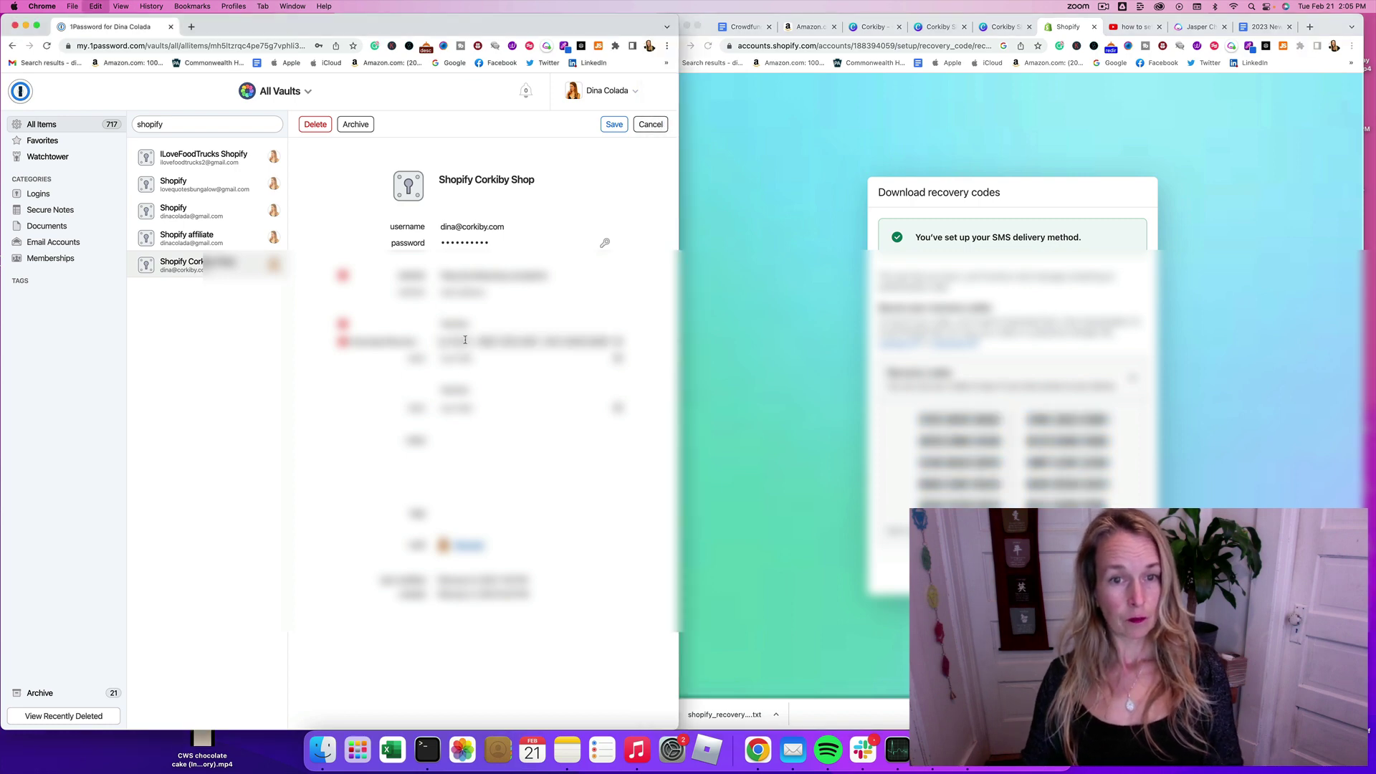
pyautogui.click(609, 127)
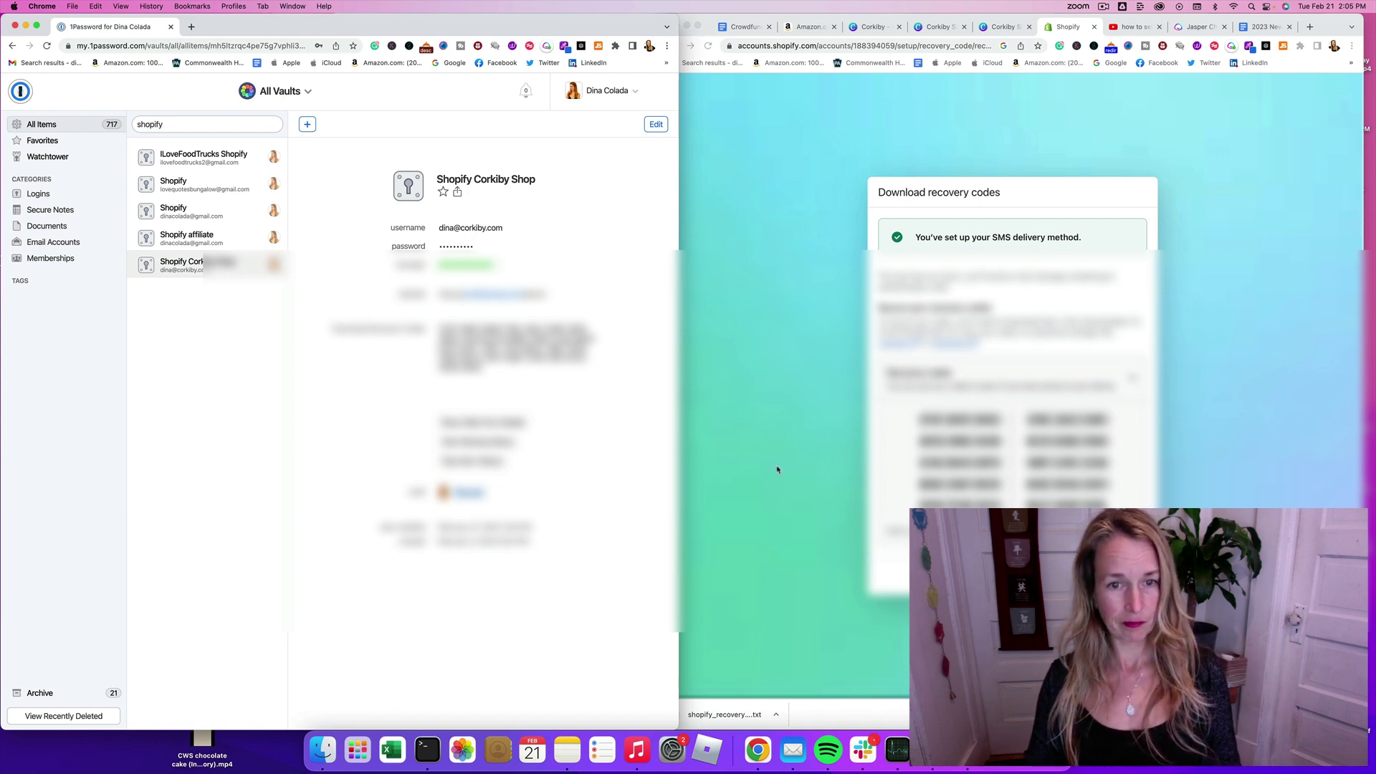
pyautogui.moveTo(679, 290); pyautogui.dragTo(10, 263)
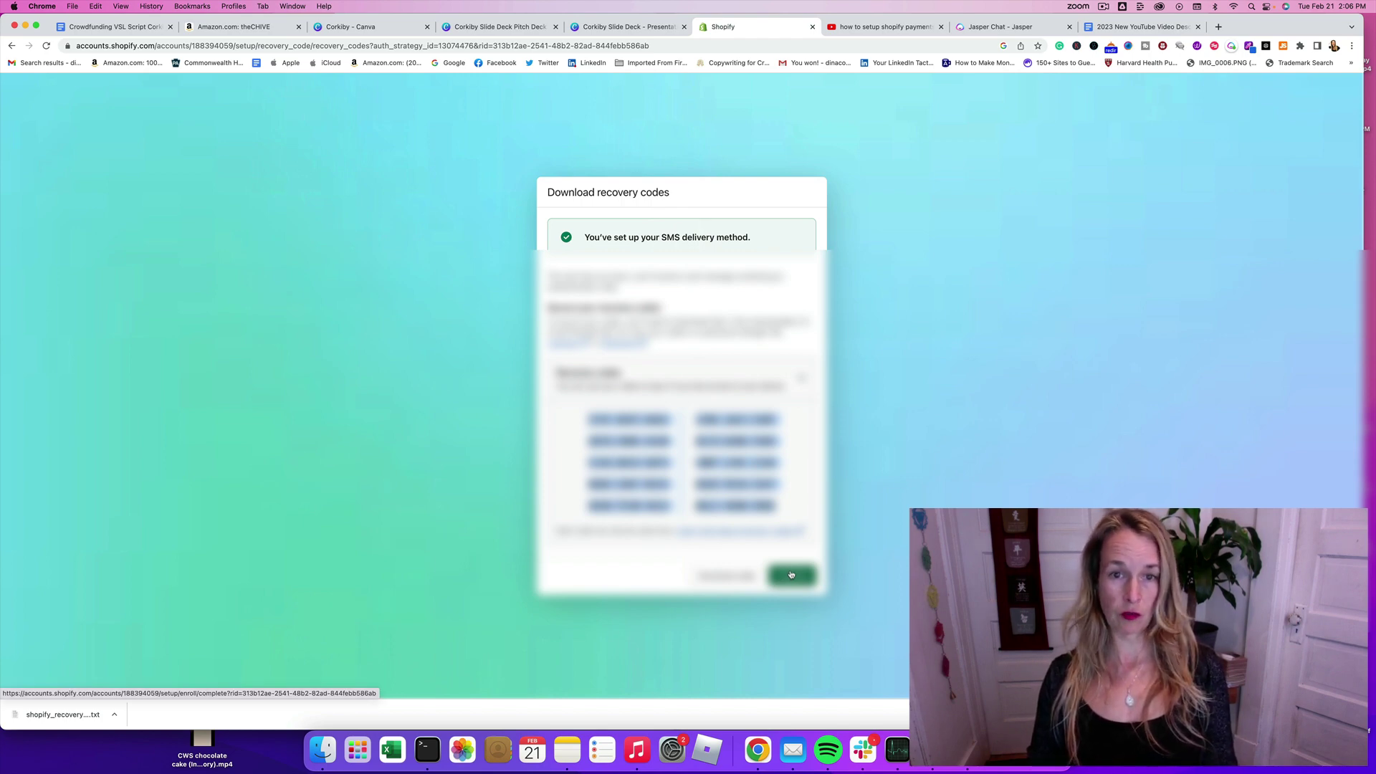
# Step: Close the recovery codes dialog with Done to finish the two-step setup
pyautogui.click(792, 579)
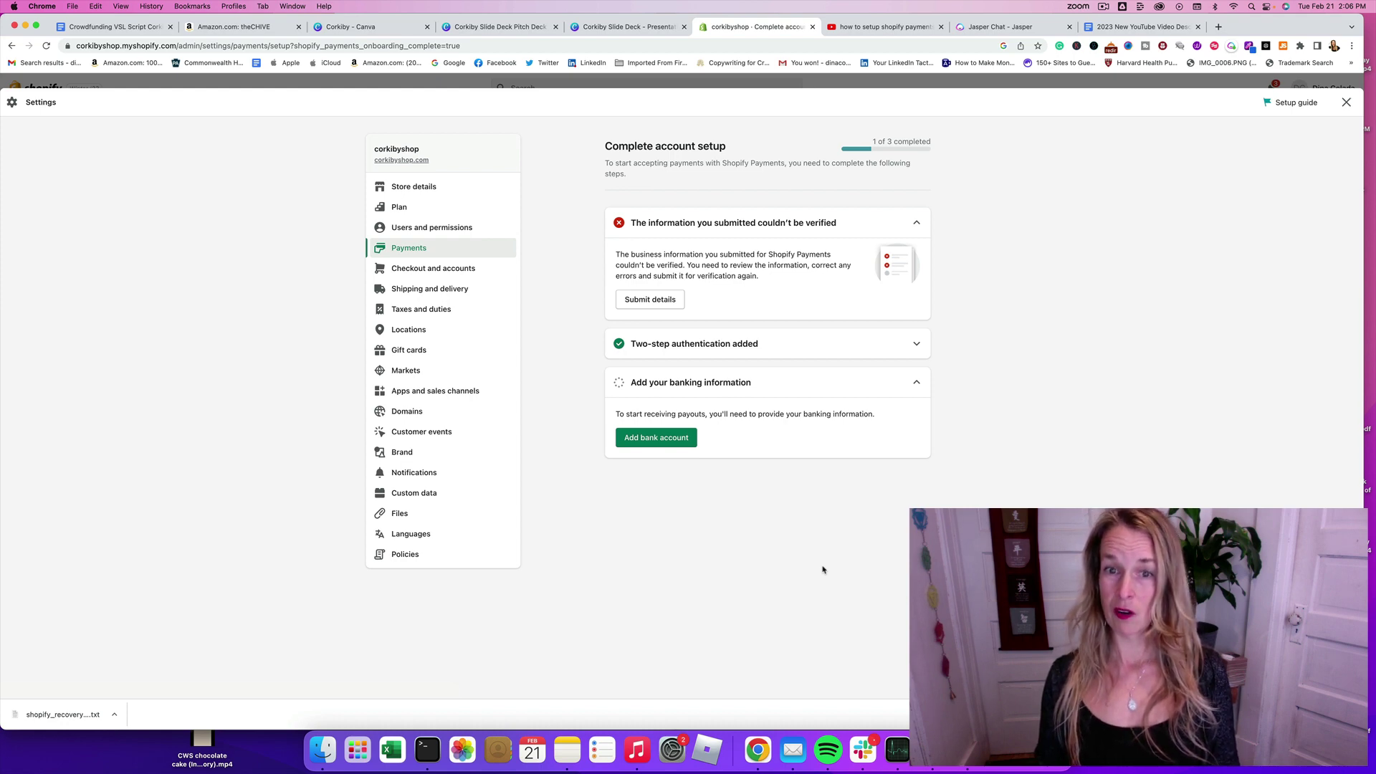
# Step: Reopen the business details form, set the legal business name to 'Corkiby' and change the business type
pyautogui.click(661, 300)
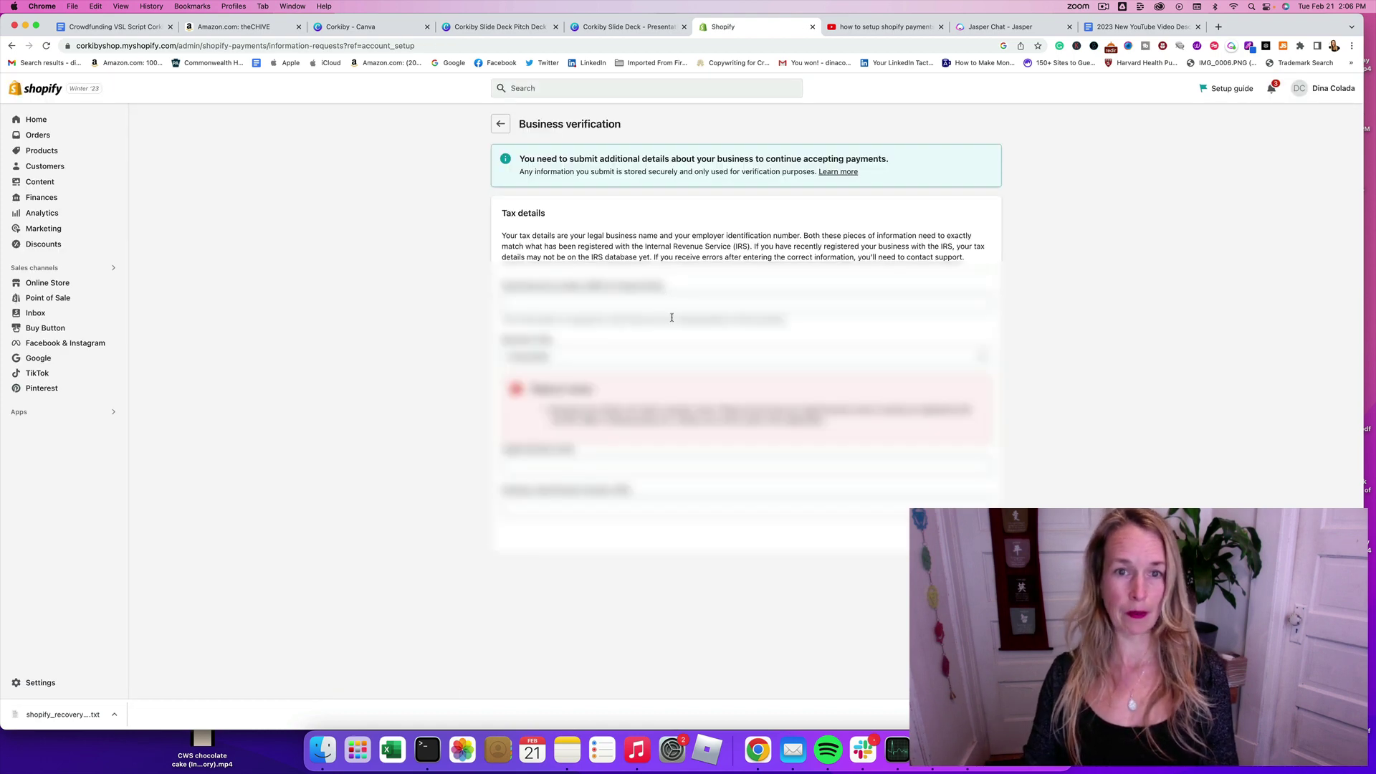
pyautogui.click(608, 304)
pyautogui.write('Corkiby')
pyautogui.click(620, 358)
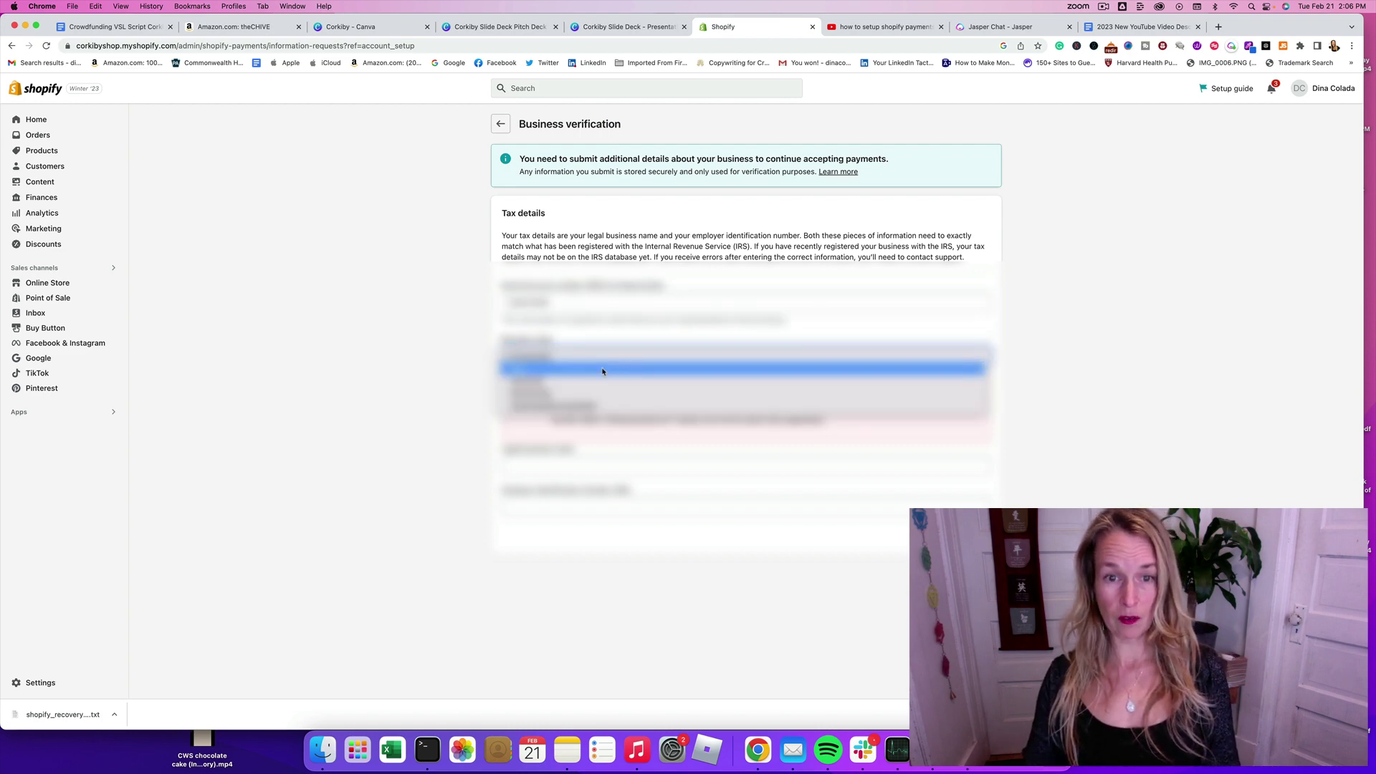
pyautogui.click(602, 369)
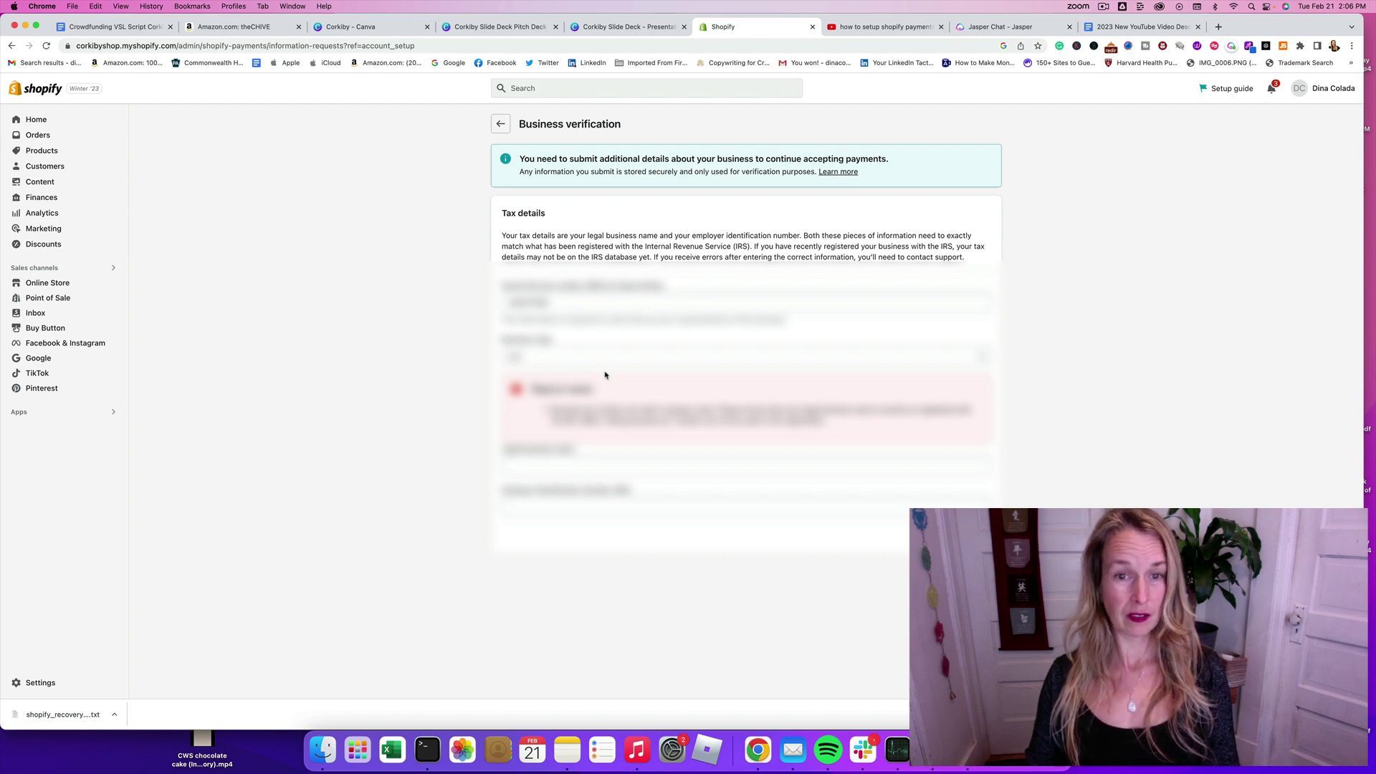
# Step: Enter the employer identification number and fill in the remaining empty tax field
pyautogui.click(566, 463)
pyautogui.write('12345678901')
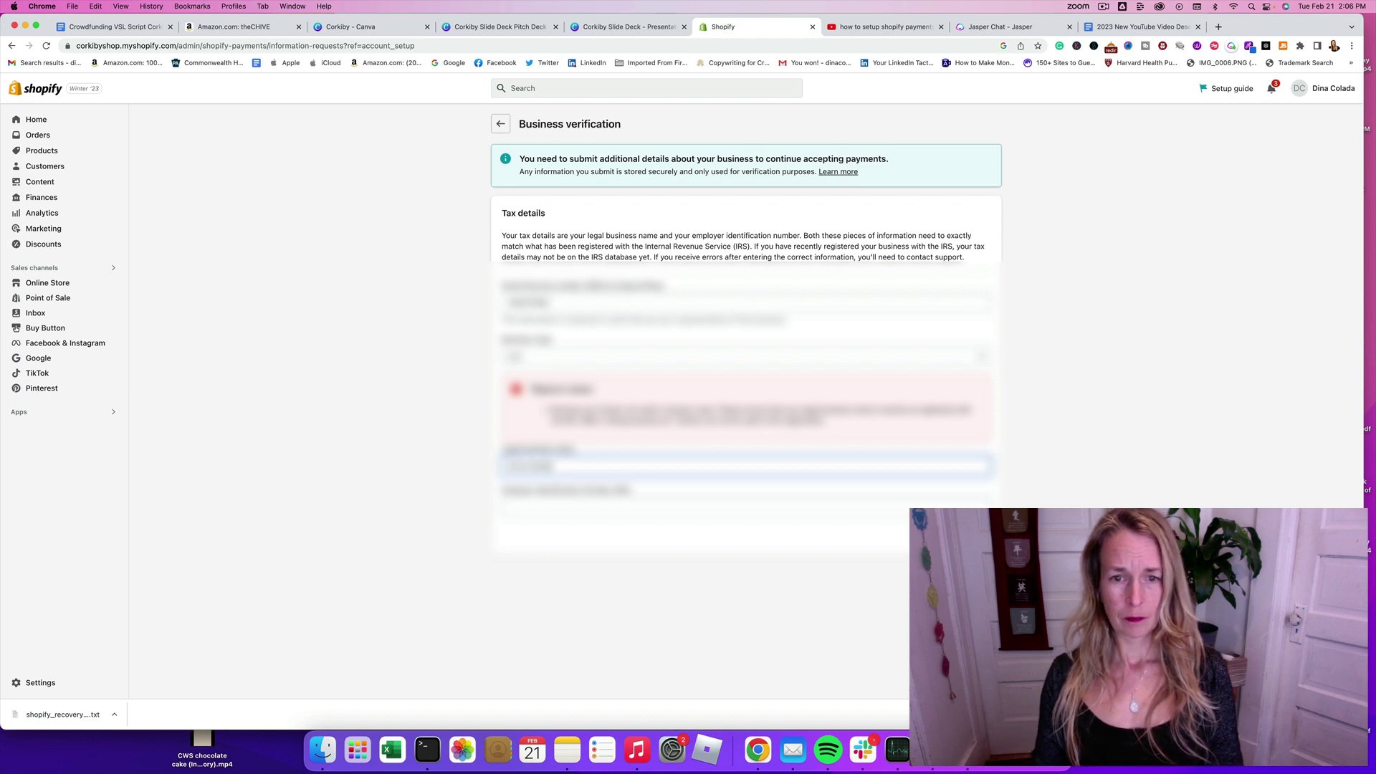
pyautogui.write('Corkiby')
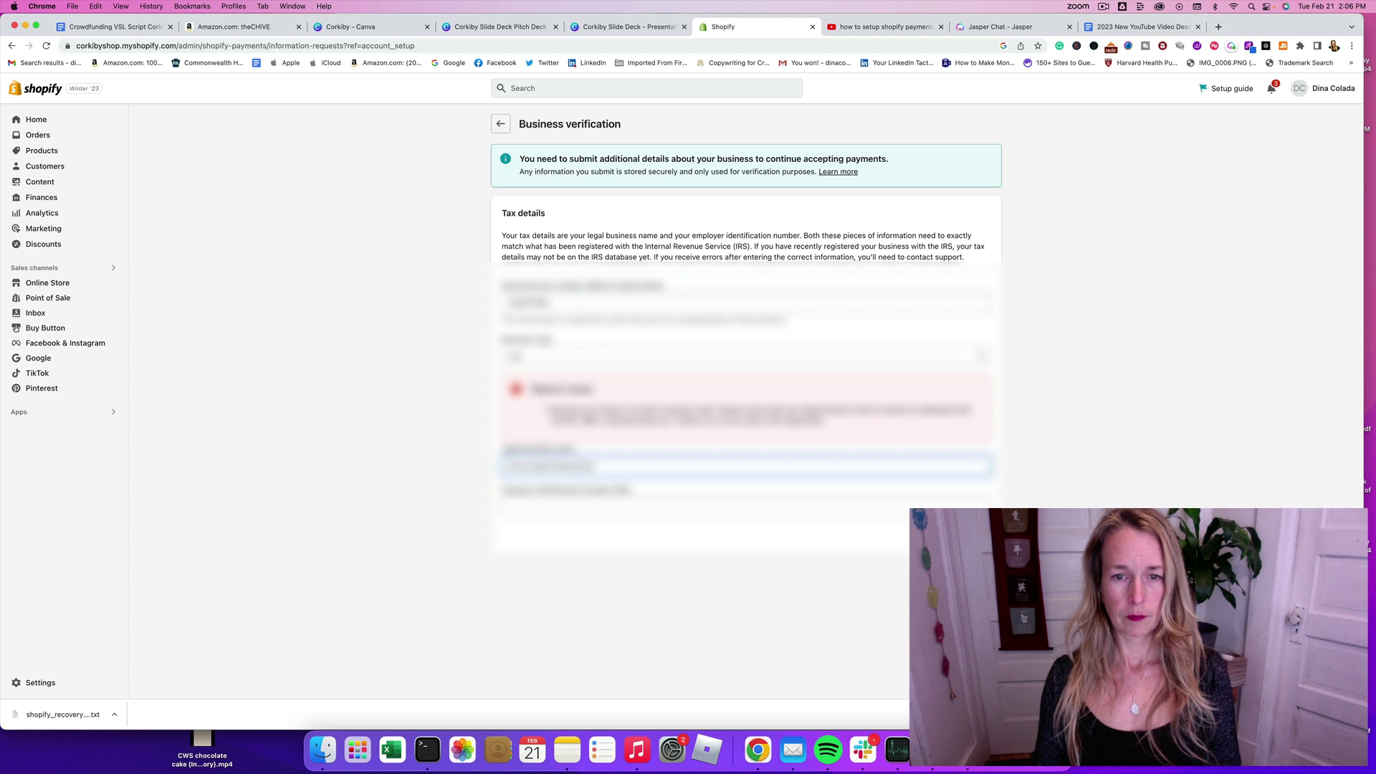
pyautogui.write(' Inc')
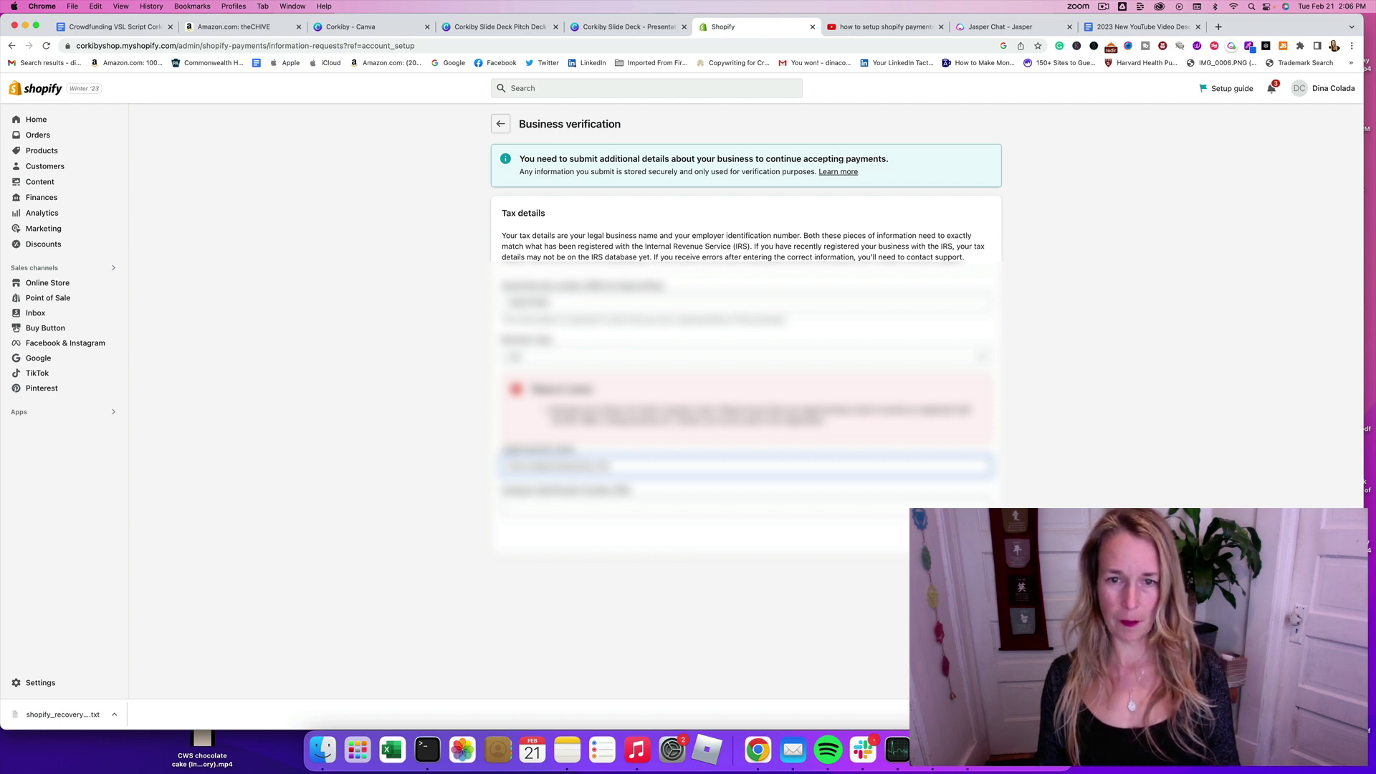
pyautogui.click(554, 508)
pyautogui.write('12345')
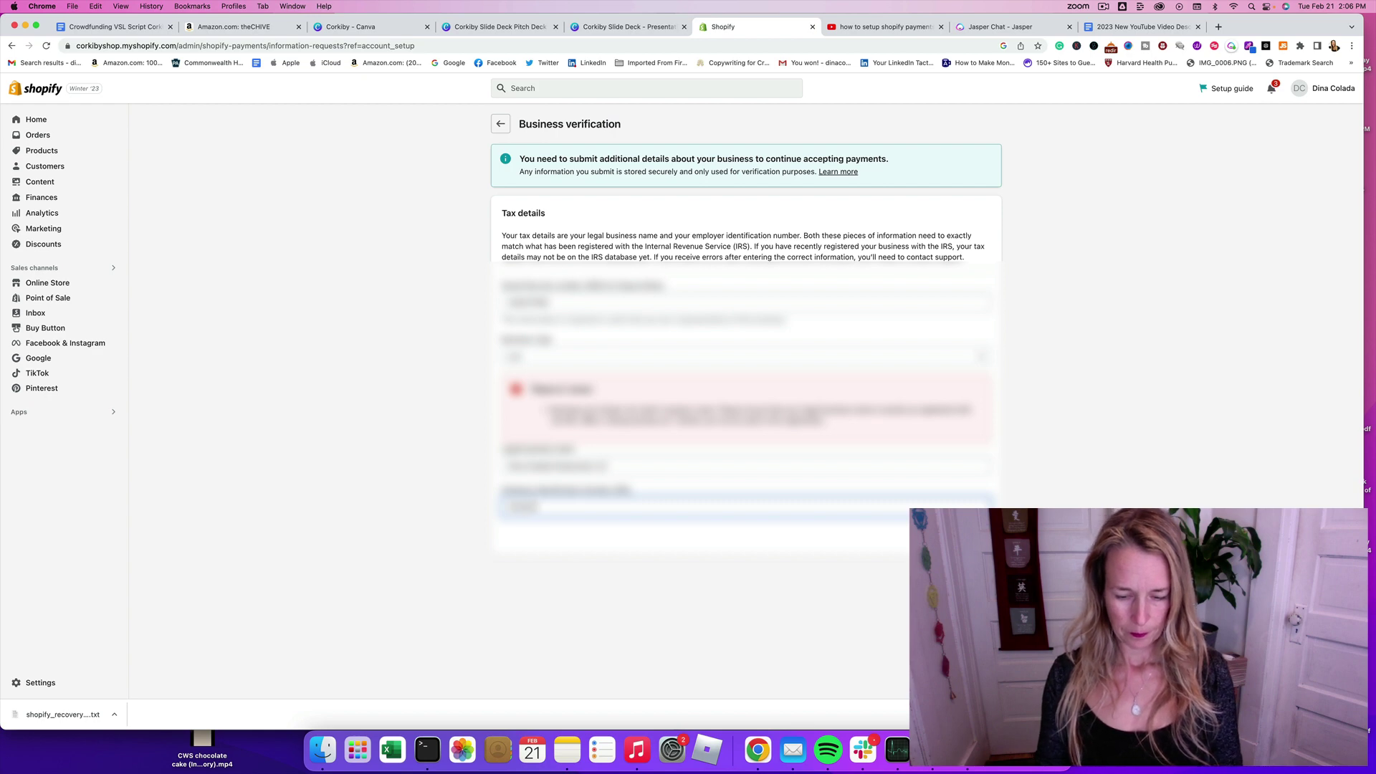
pyautogui.write('67')
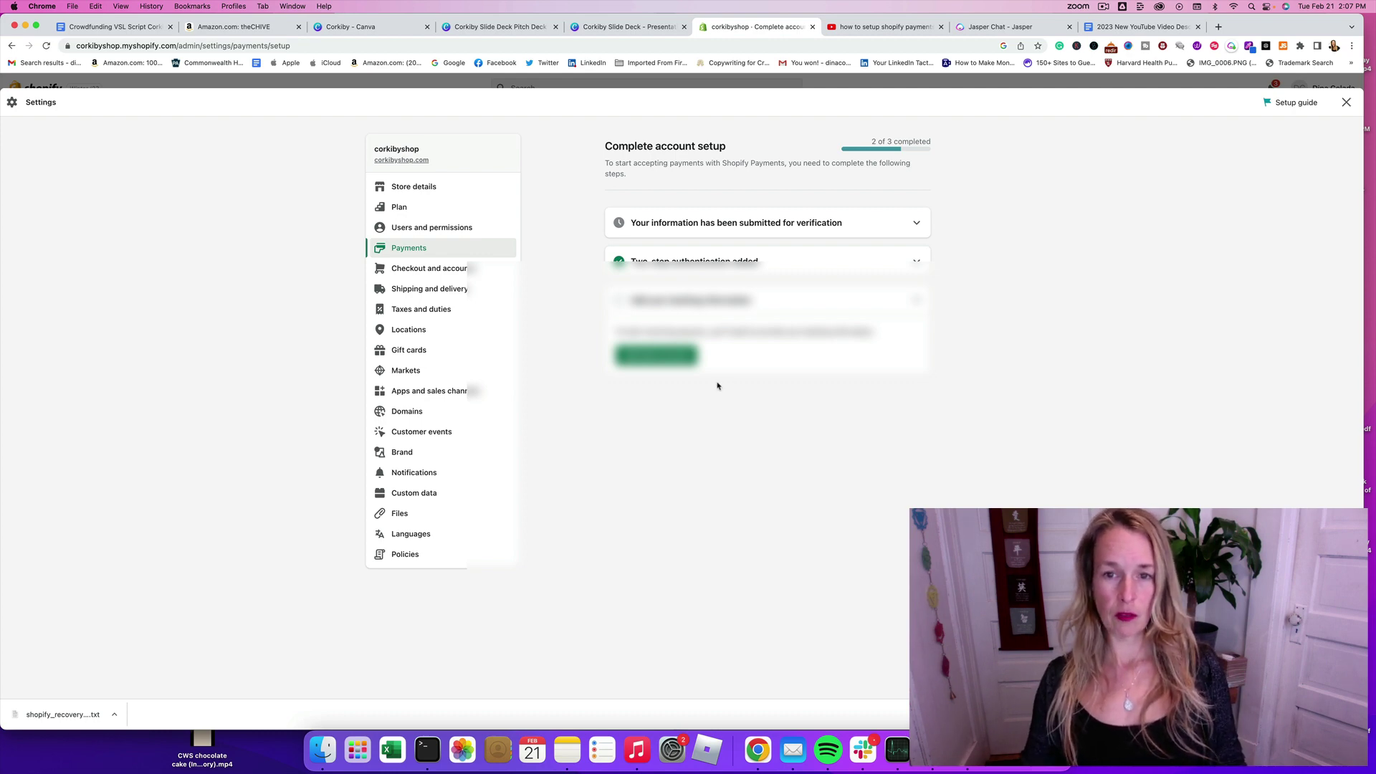
# Step: Add a payout bank account using 'Connect a bank account via Plaid' and complete setup
pyautogui.click(658, 357)
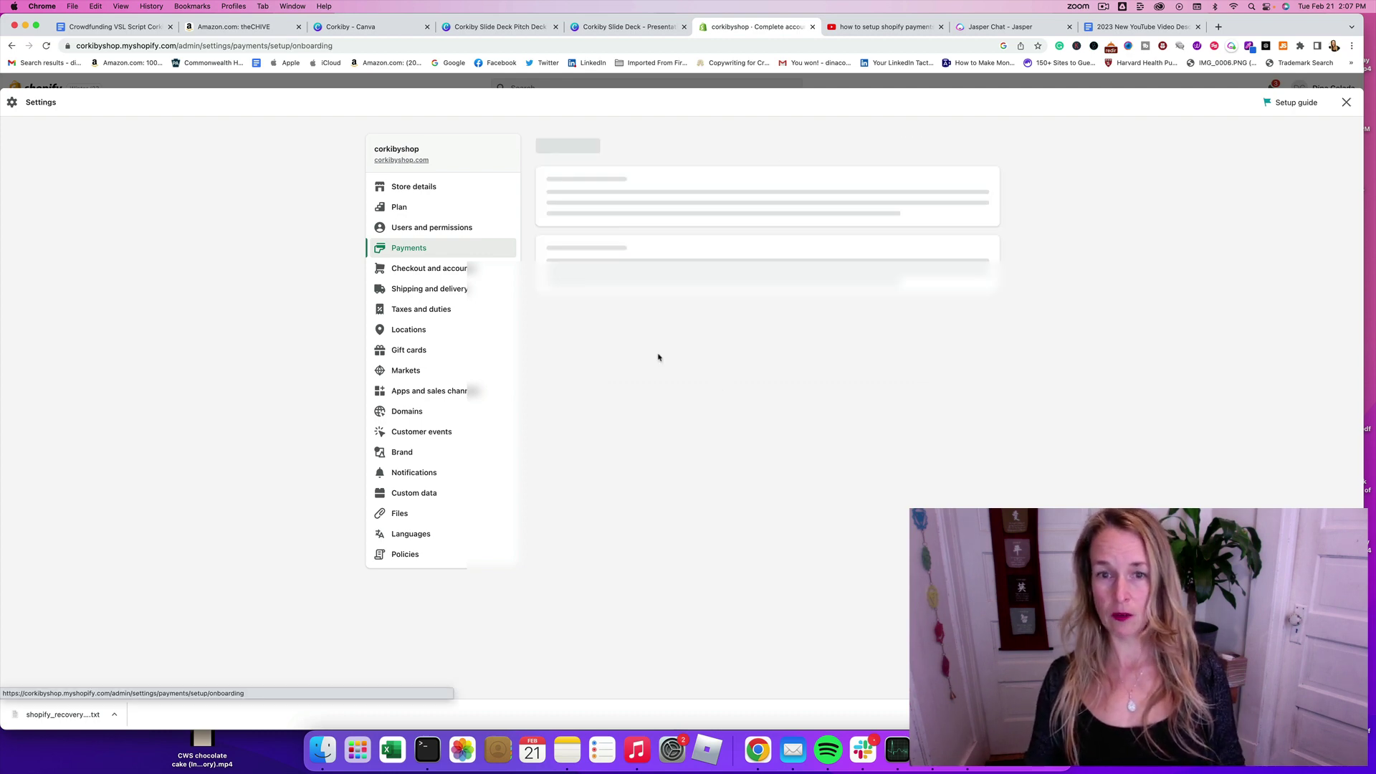
pyautogui.click(1103, 7)
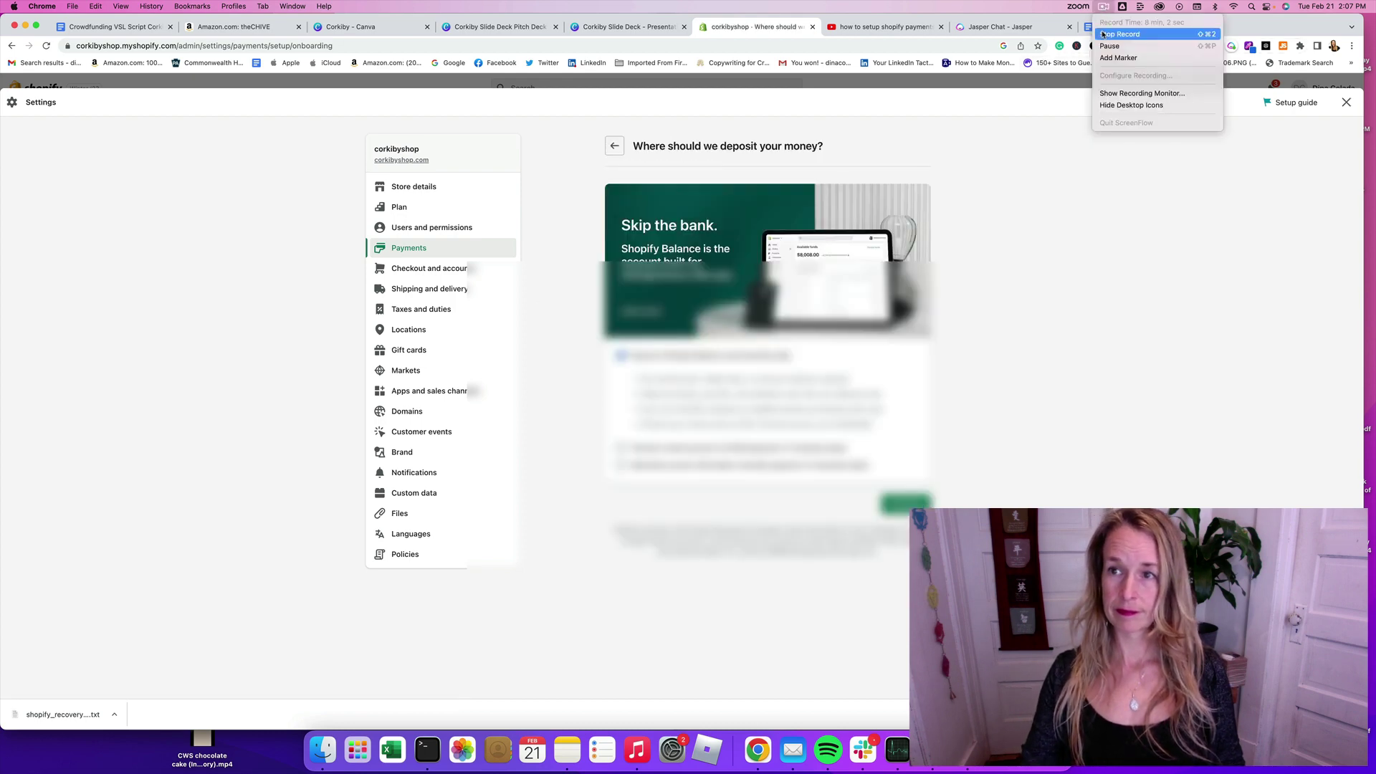
pyautogui.click(1113, 47)
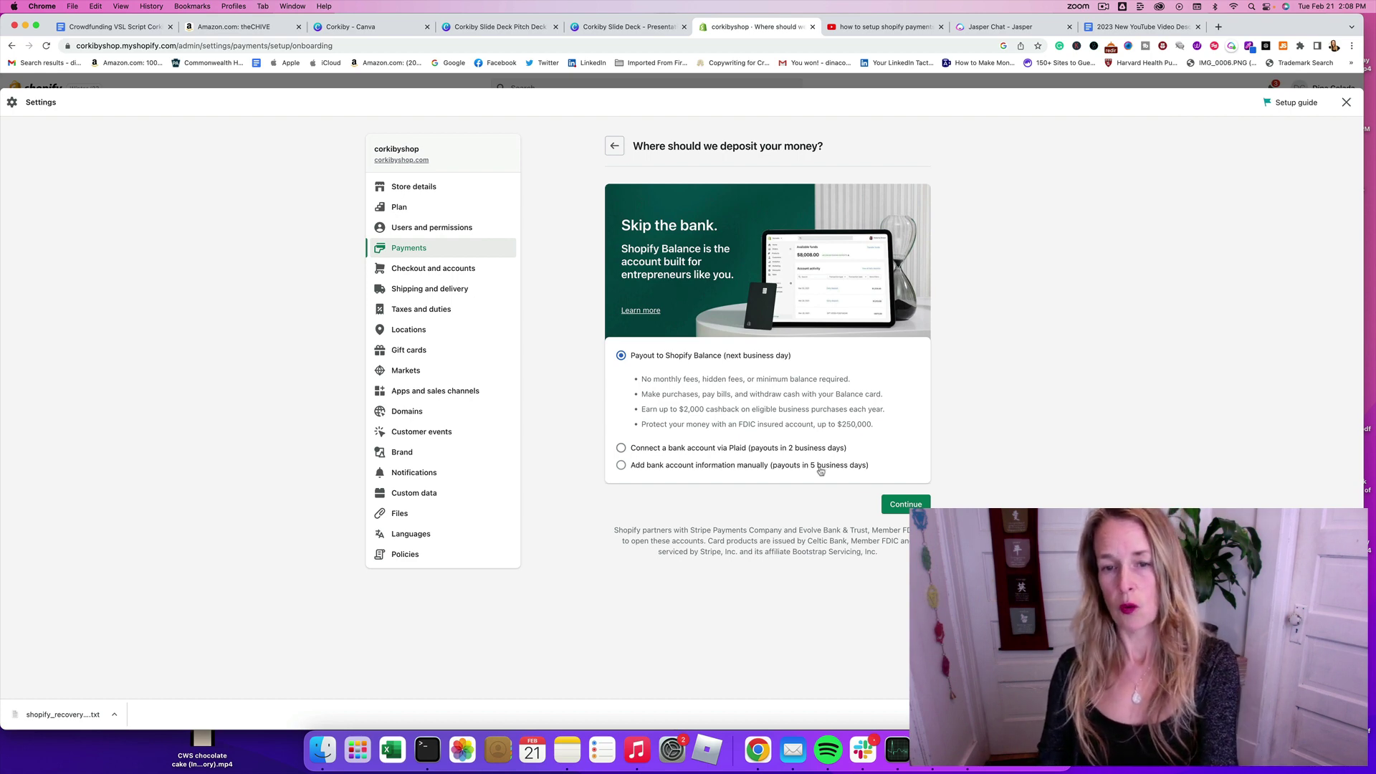
pyautogui.click(621, 448)
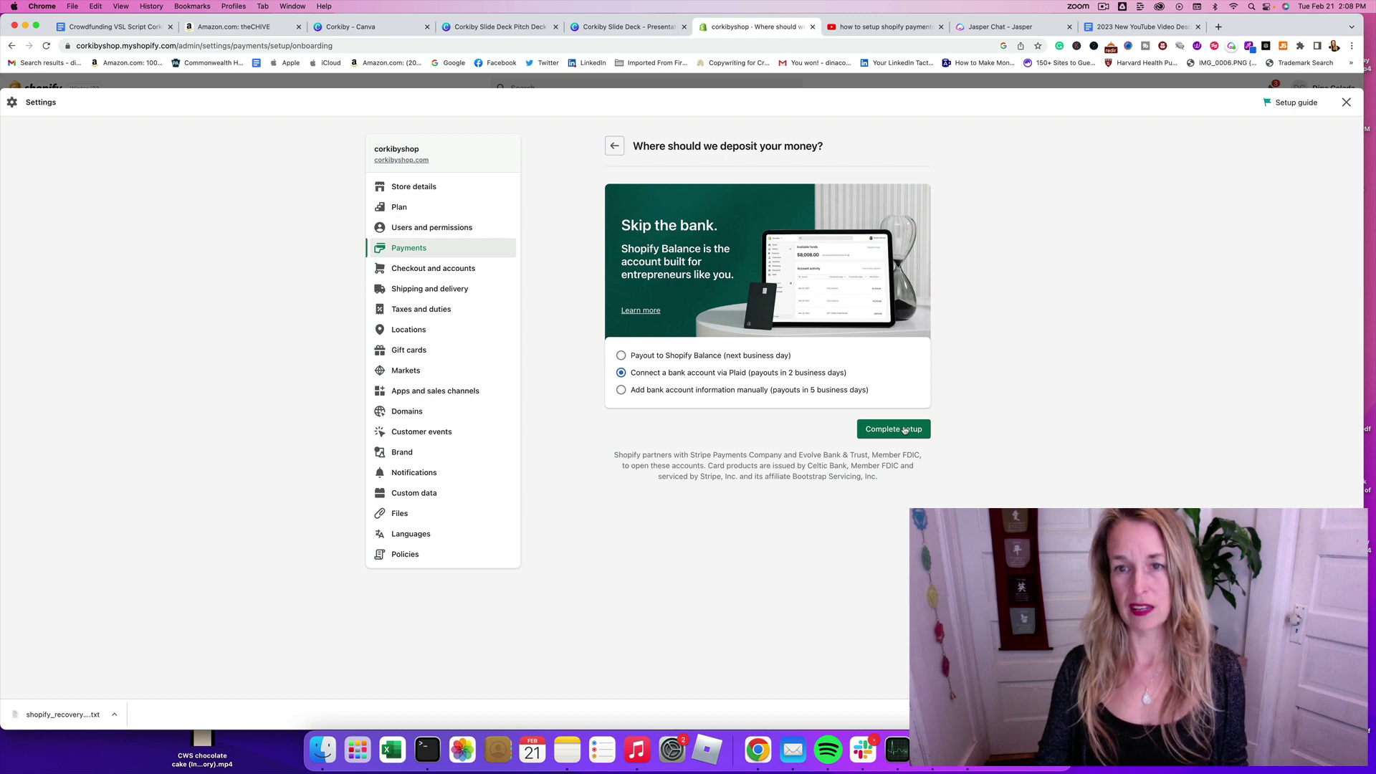
pyautogui.click(906, 430)
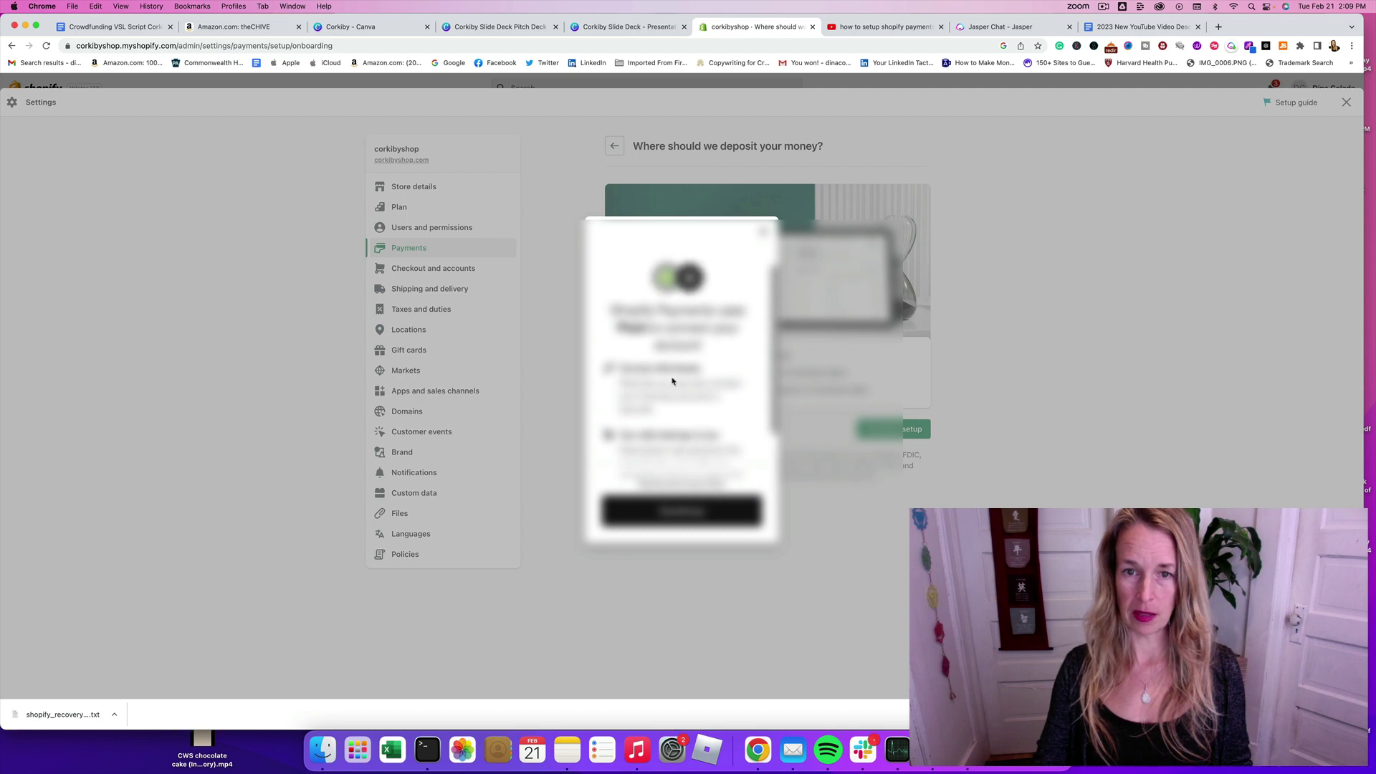
# Step: Find Chime in Plaid and submit the bank username and password, saving the login in the browser
pyautogui.click(693, 513)
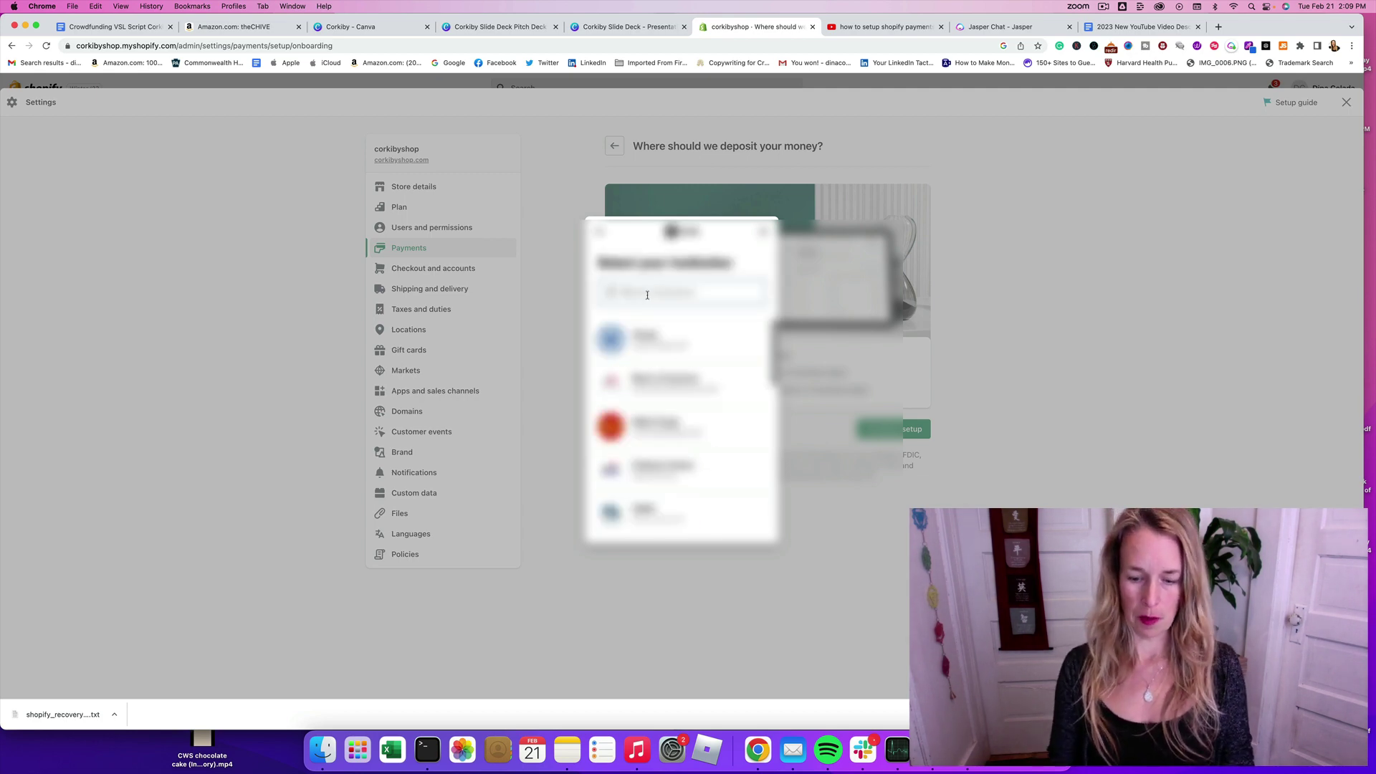
pyautogui.write('chime')
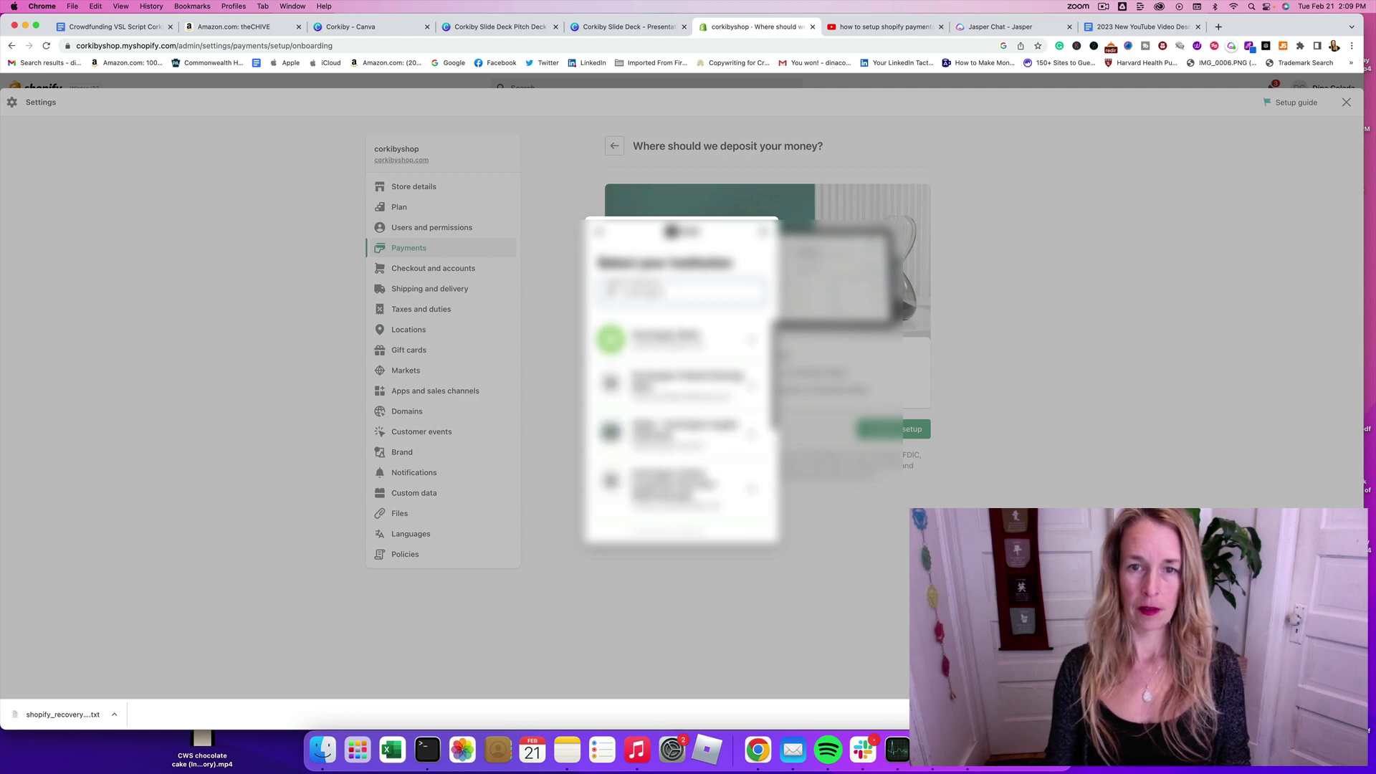
pyautogui.click(672, 334)
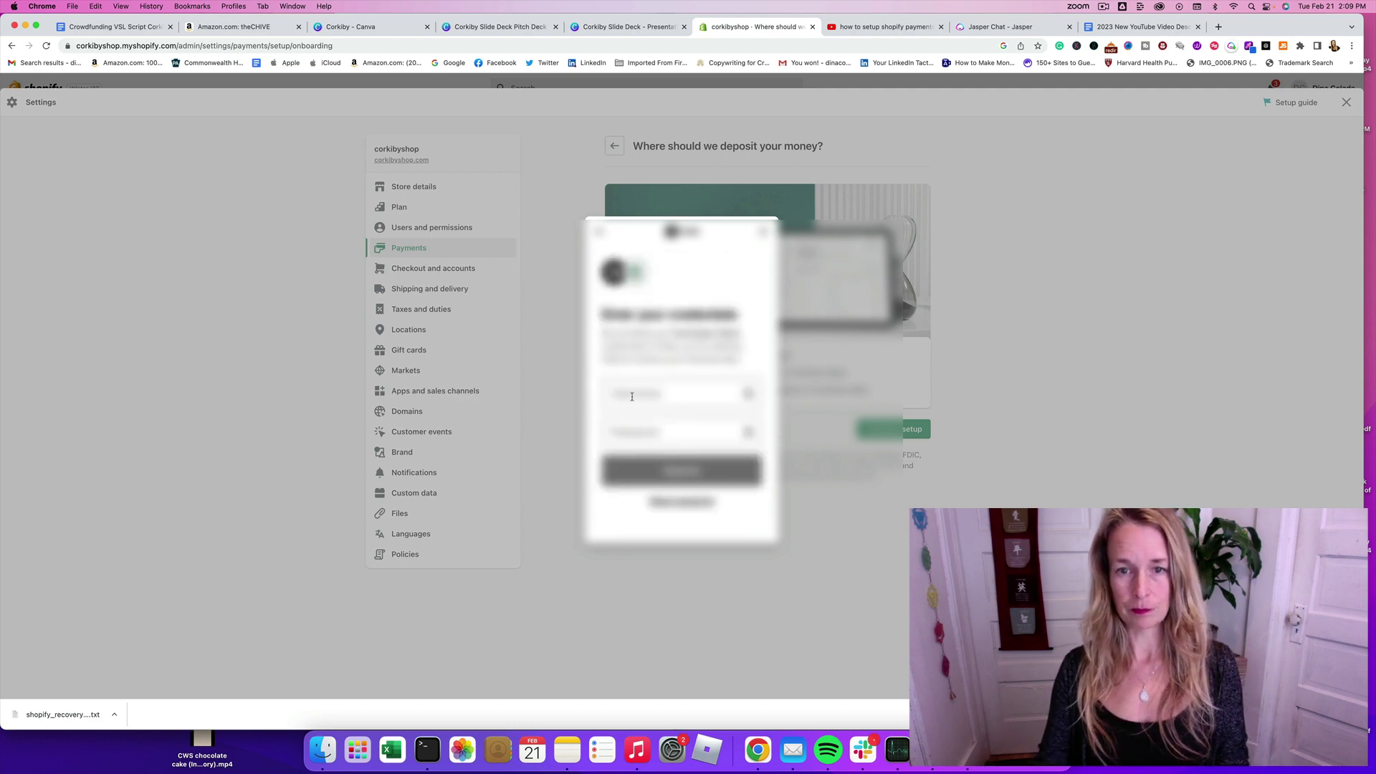
pyautogui.click(632, 395)
pyautogui.write('dinaco')
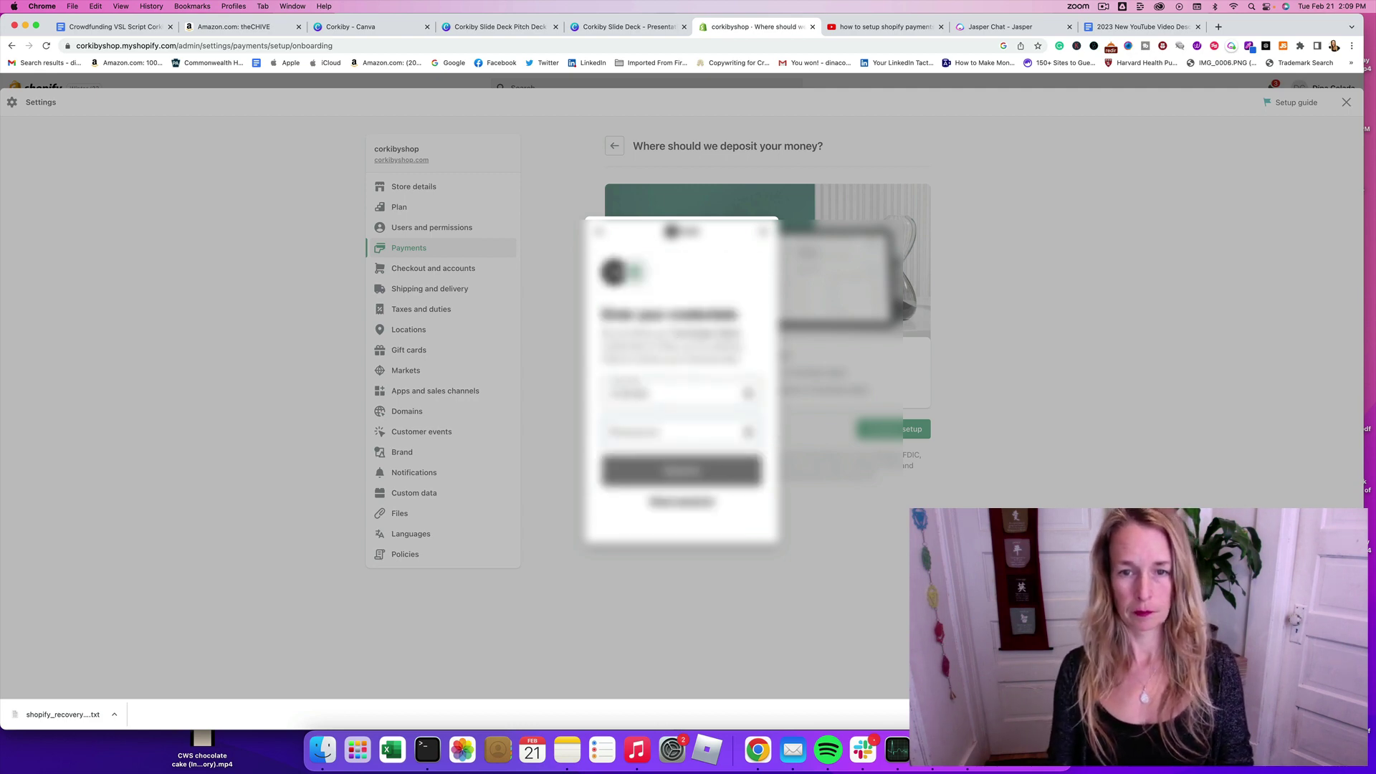
pyautogui.press('Tab')
pyautogui.write('***')
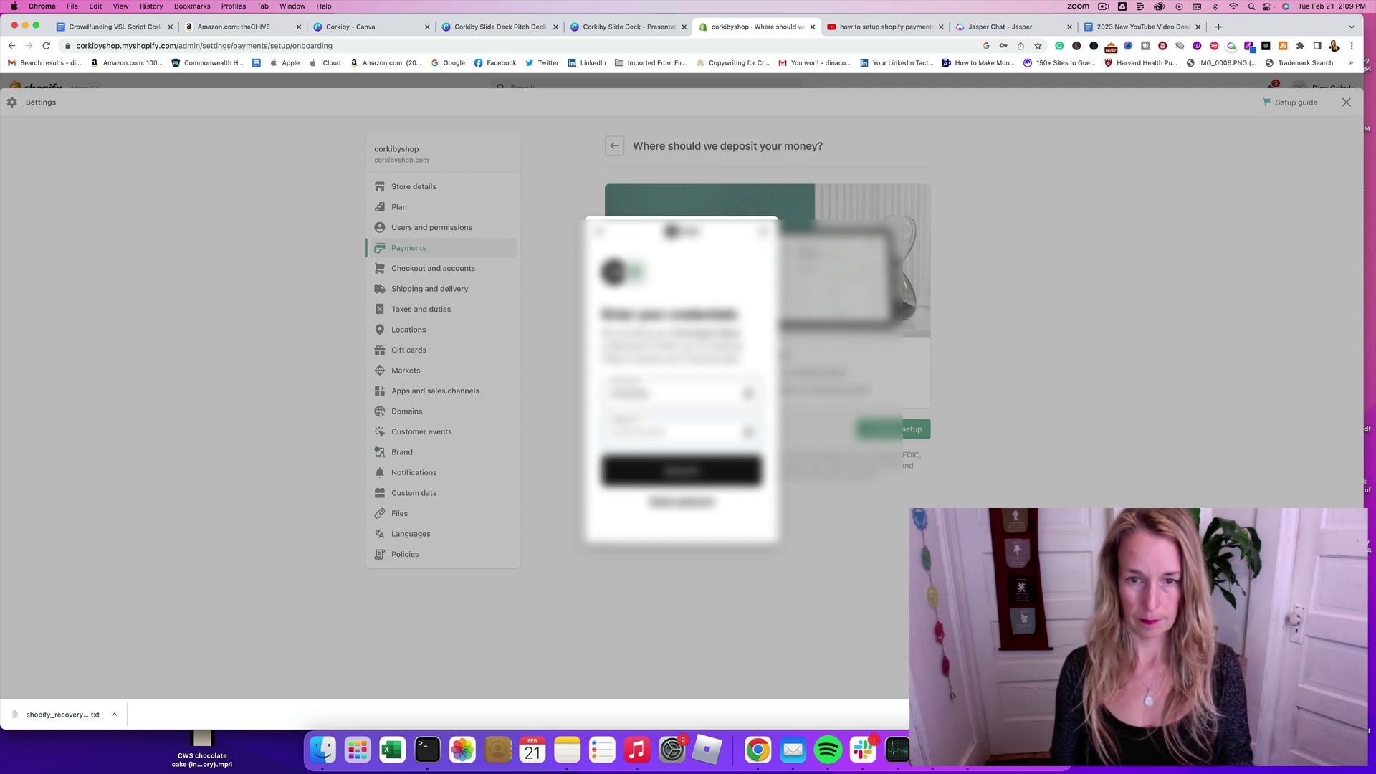
pyautogui.write('**')
pyautogui.click(667, 472)
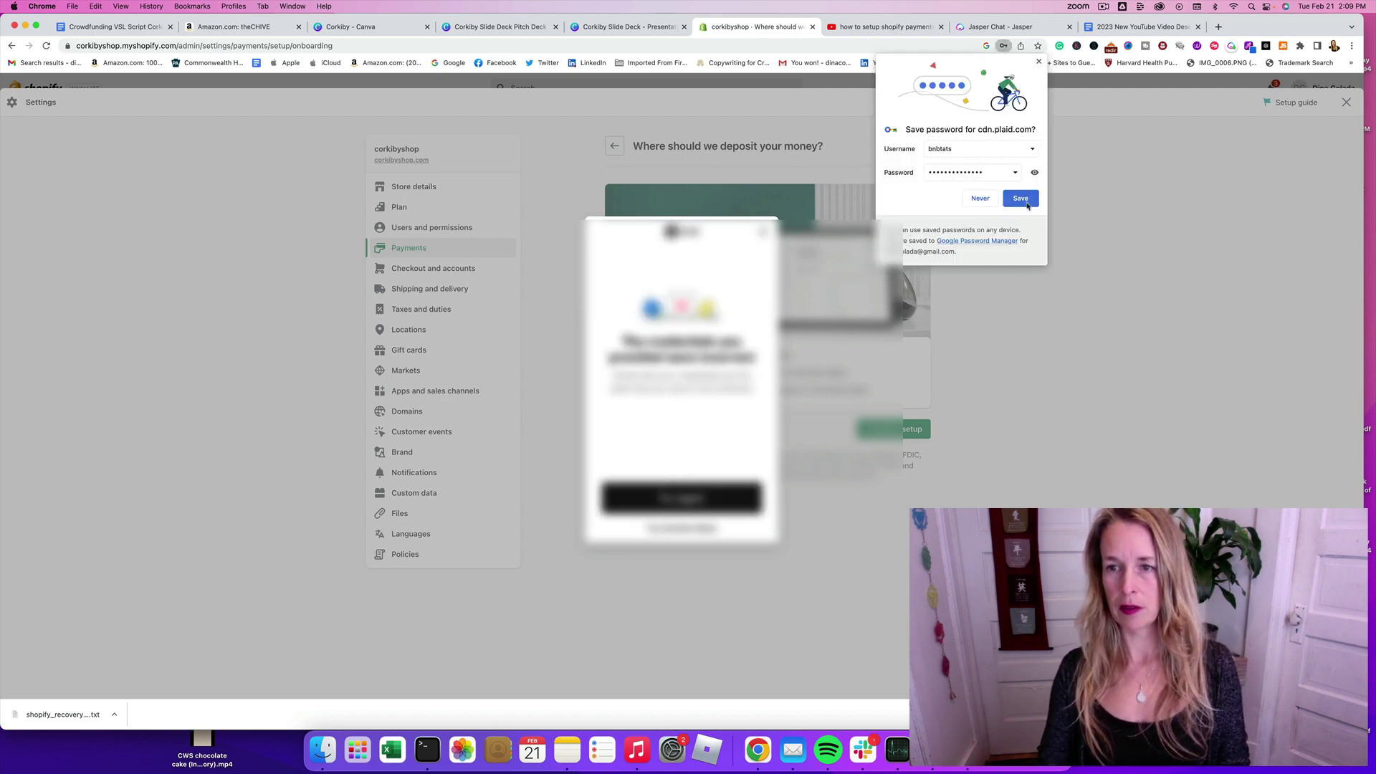
pyautogui.click(1023, 200)
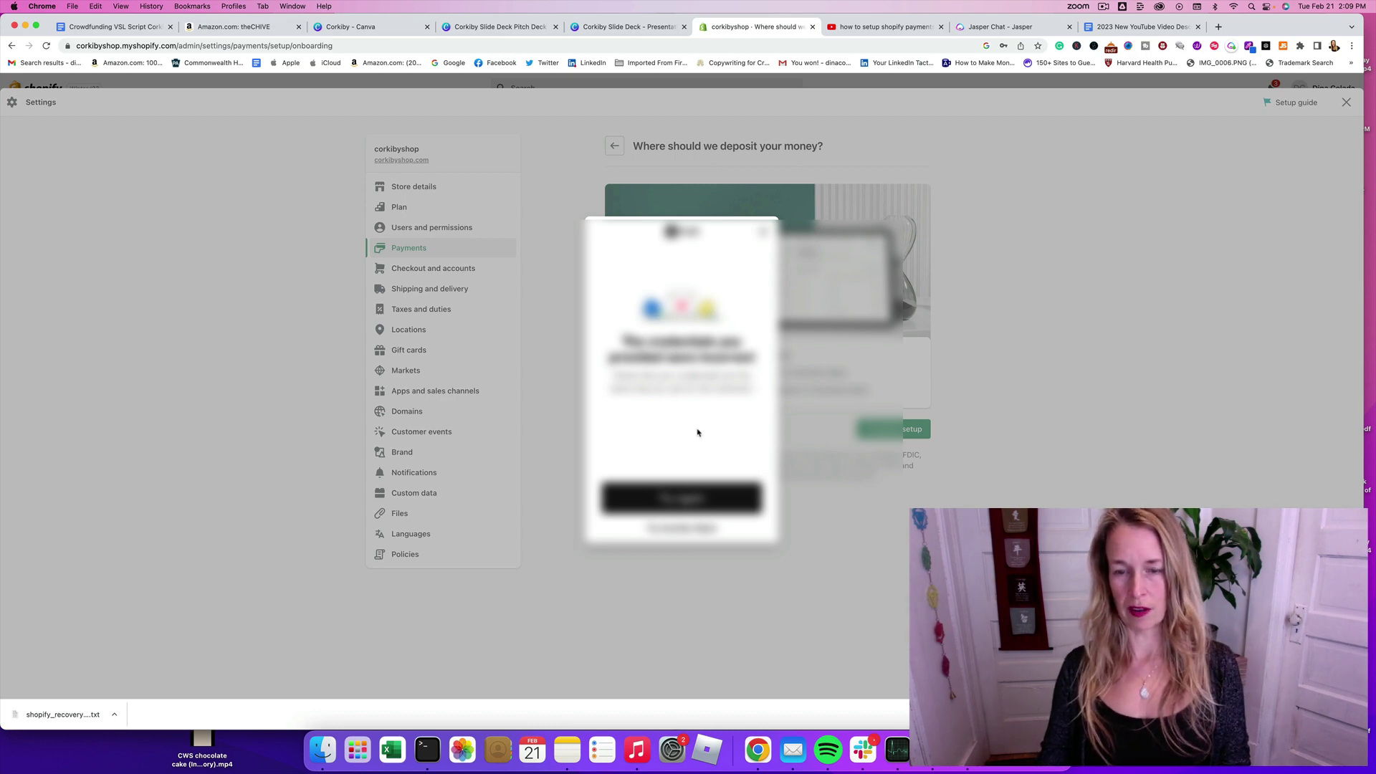
# Step: Retry the Chime login with the saved credentials, correcting the mistyped password and resubmitting
pyautogui.click(694, 503)
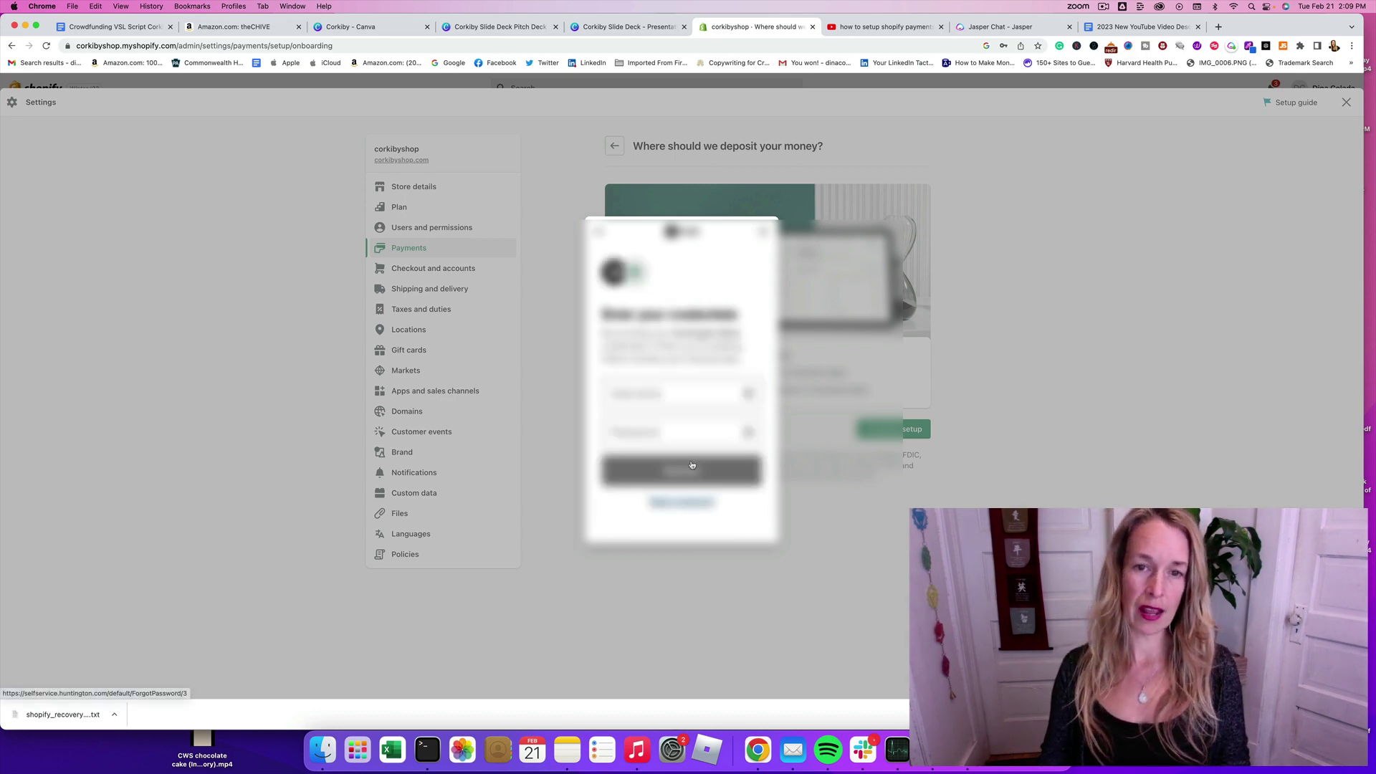
pyautogui.click(686, 427)
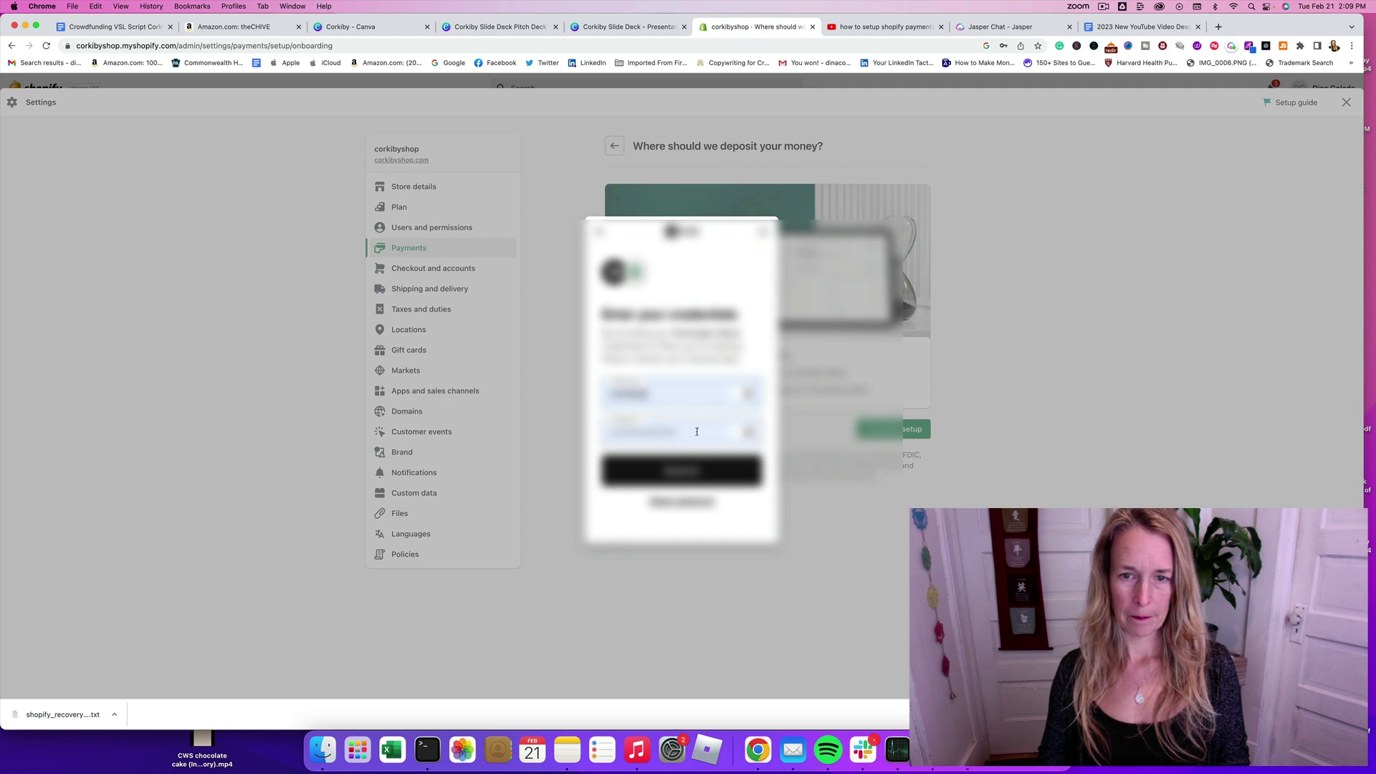
pyautogui.press('Return')
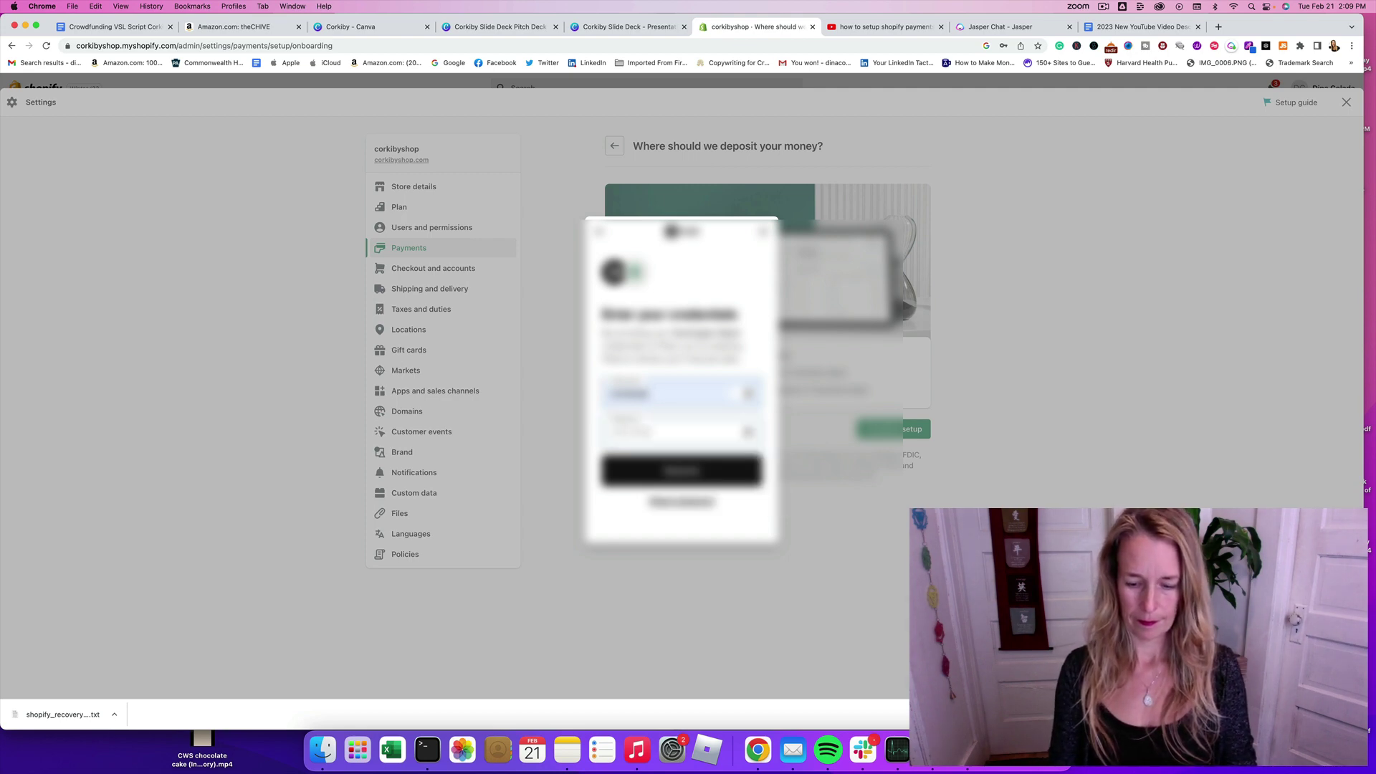
pyautogui.write('•')
pyautogui.press('super+a')
pyautogui.press('BackSpace')
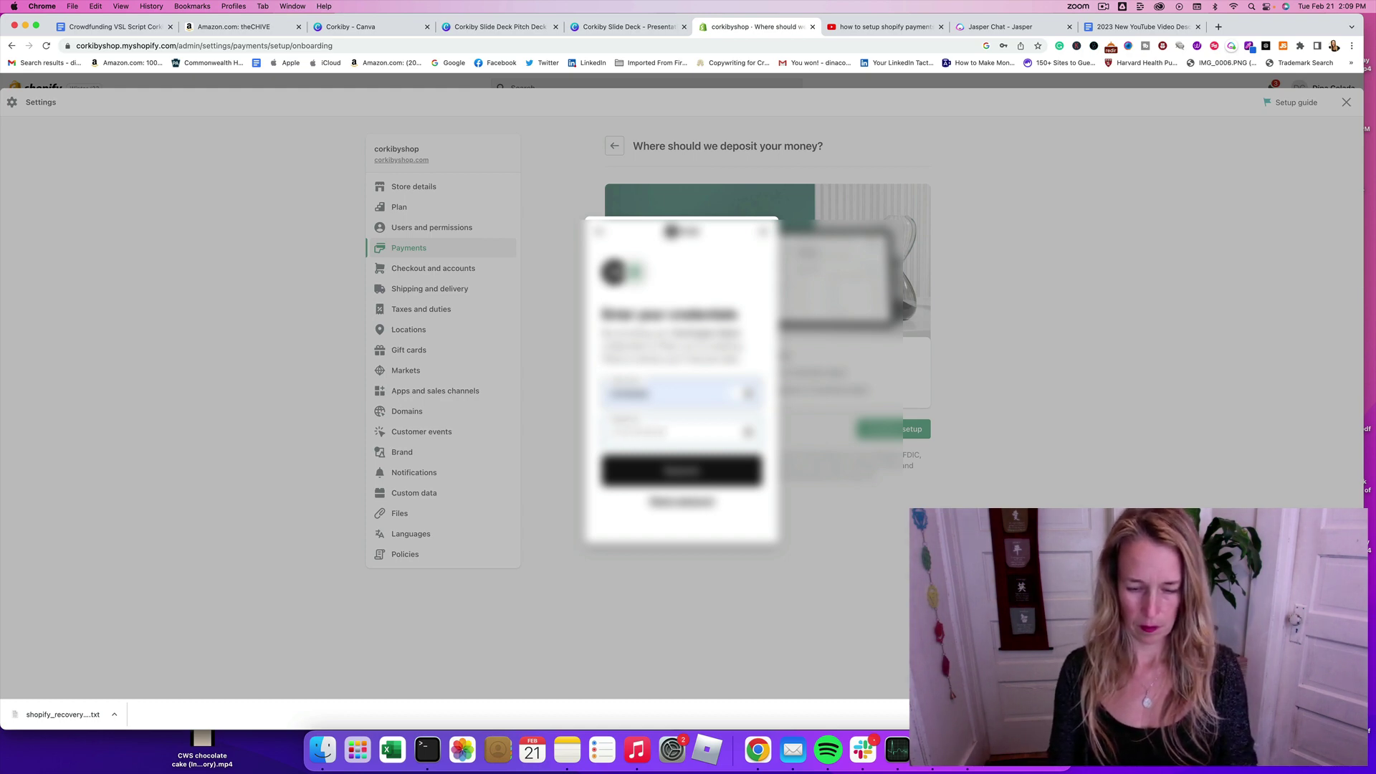
pyautogui.write('•')
pyautogui.press('Return')
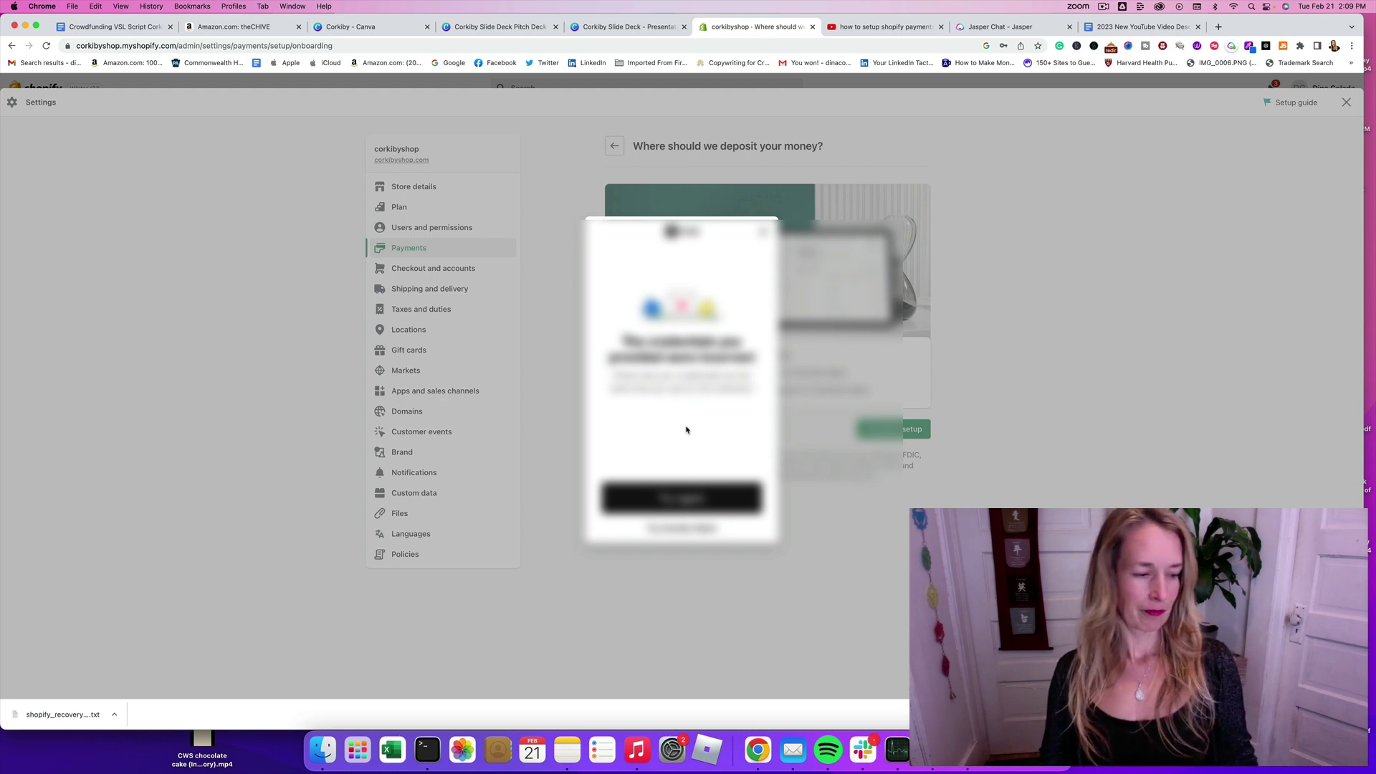
# Step: Retry once more, re-entering a different bank username and password and submitting them
pyautogui.click(697, 500)
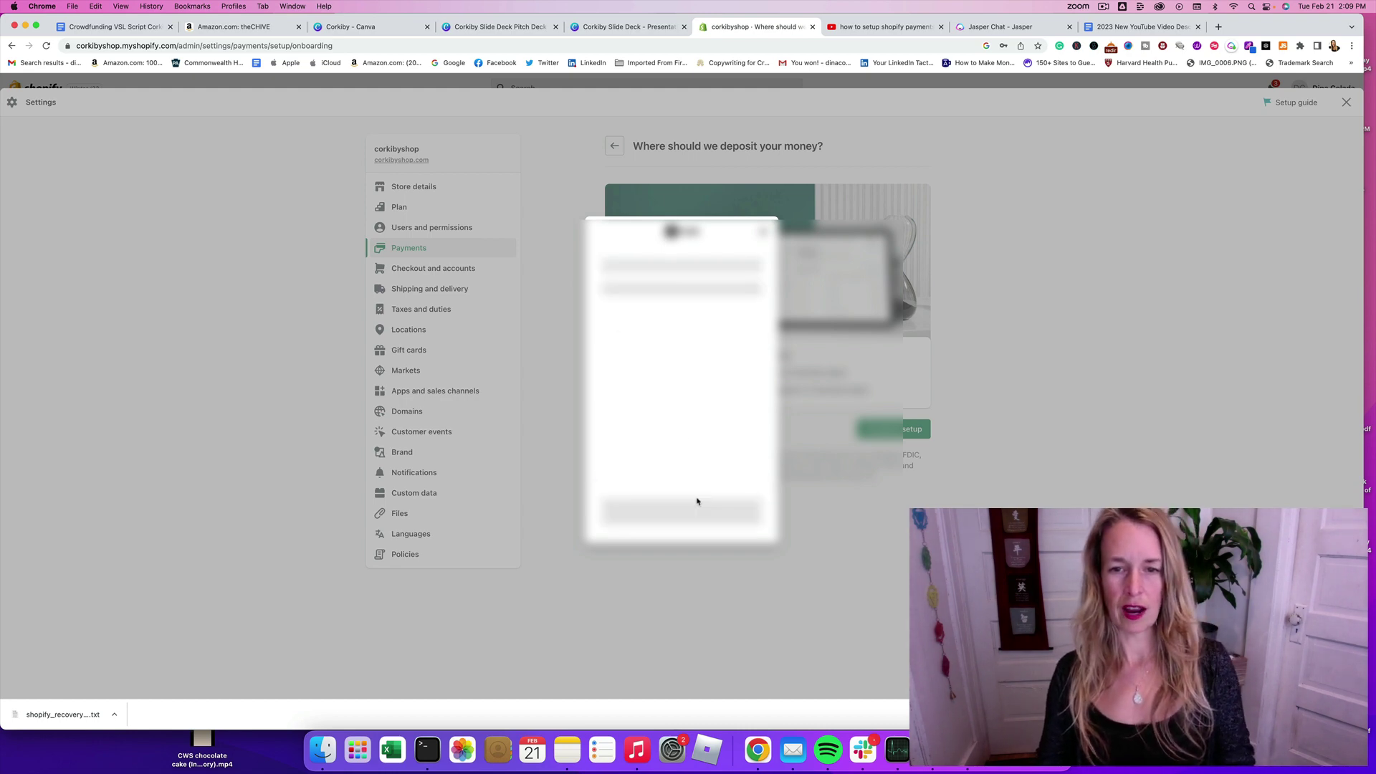
pyautogui.click(659, 394)
pyautogui.write('corkiby')
pyautogui.press('Tab')
pyautogui.write('***')
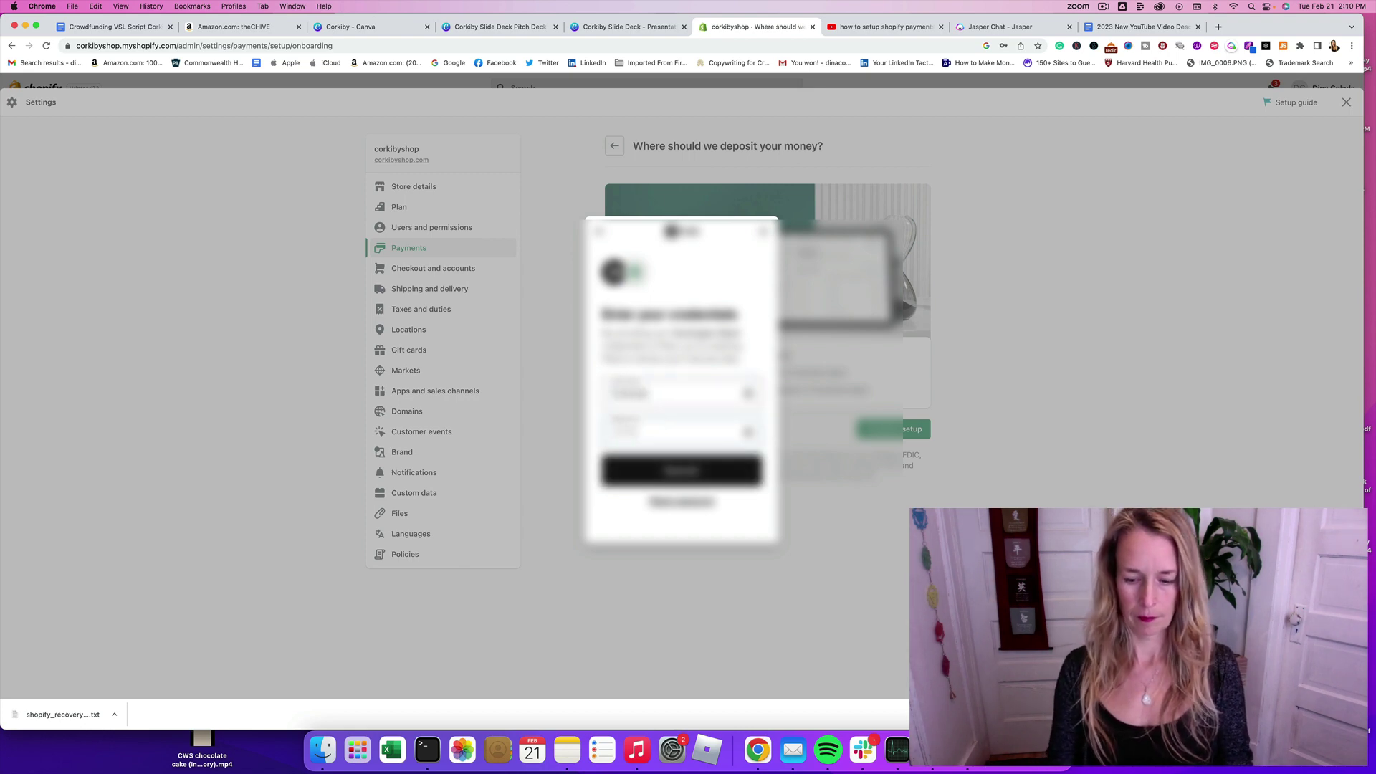
pyautogui.write('**')
pyautogui.click(679, 475)
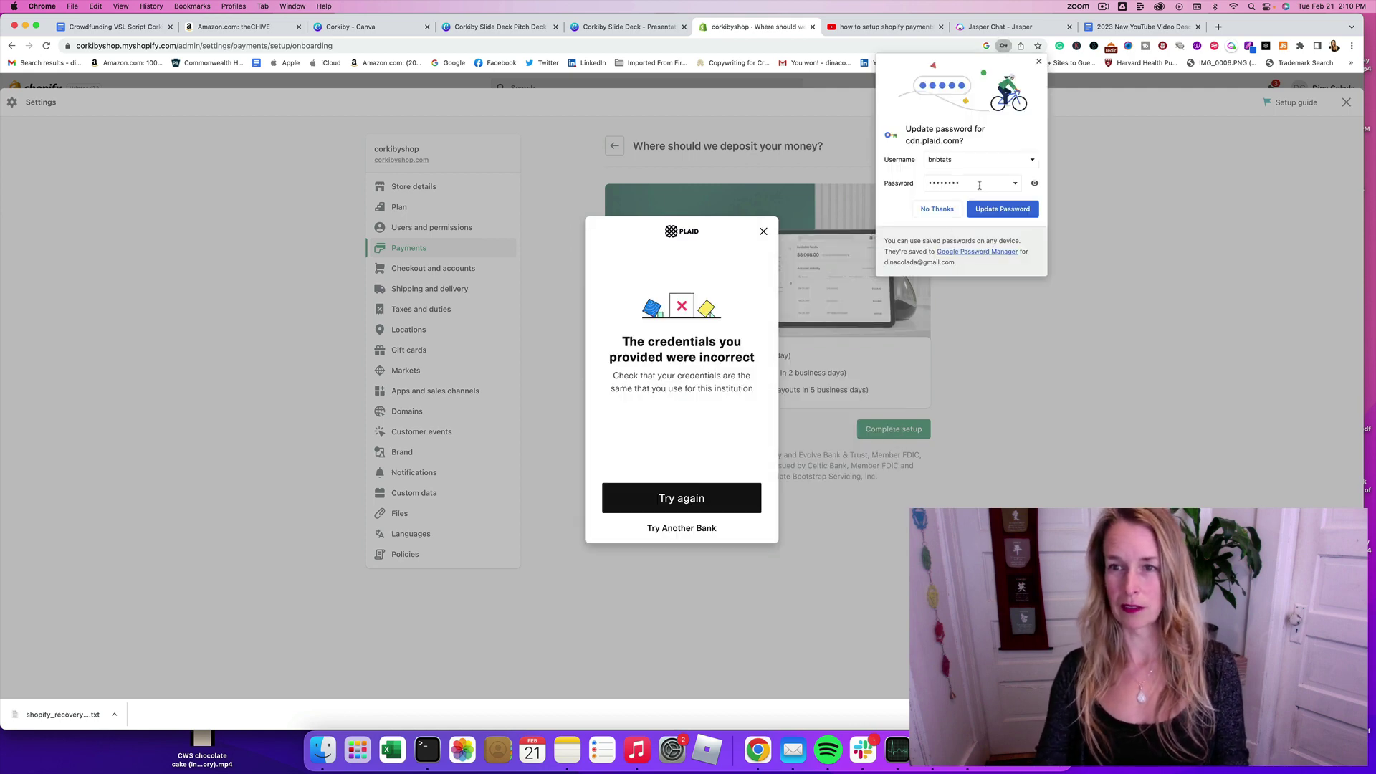
# Step: Exit the Plaid connection and choose 'Add bank account information manually' for payouts
pyautogui.click(1039, 61)
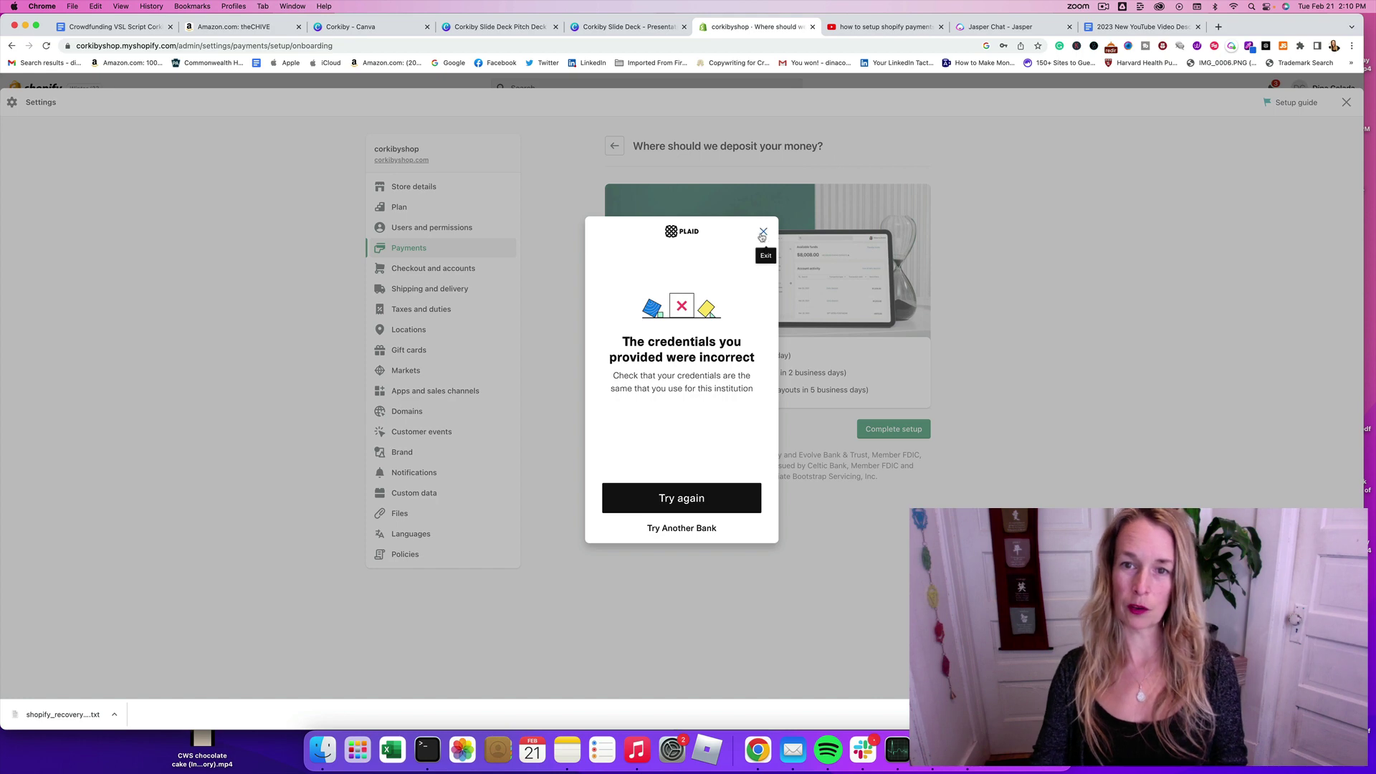
pyautogui.click(763, 231)
pyautogui.click(676, 487)
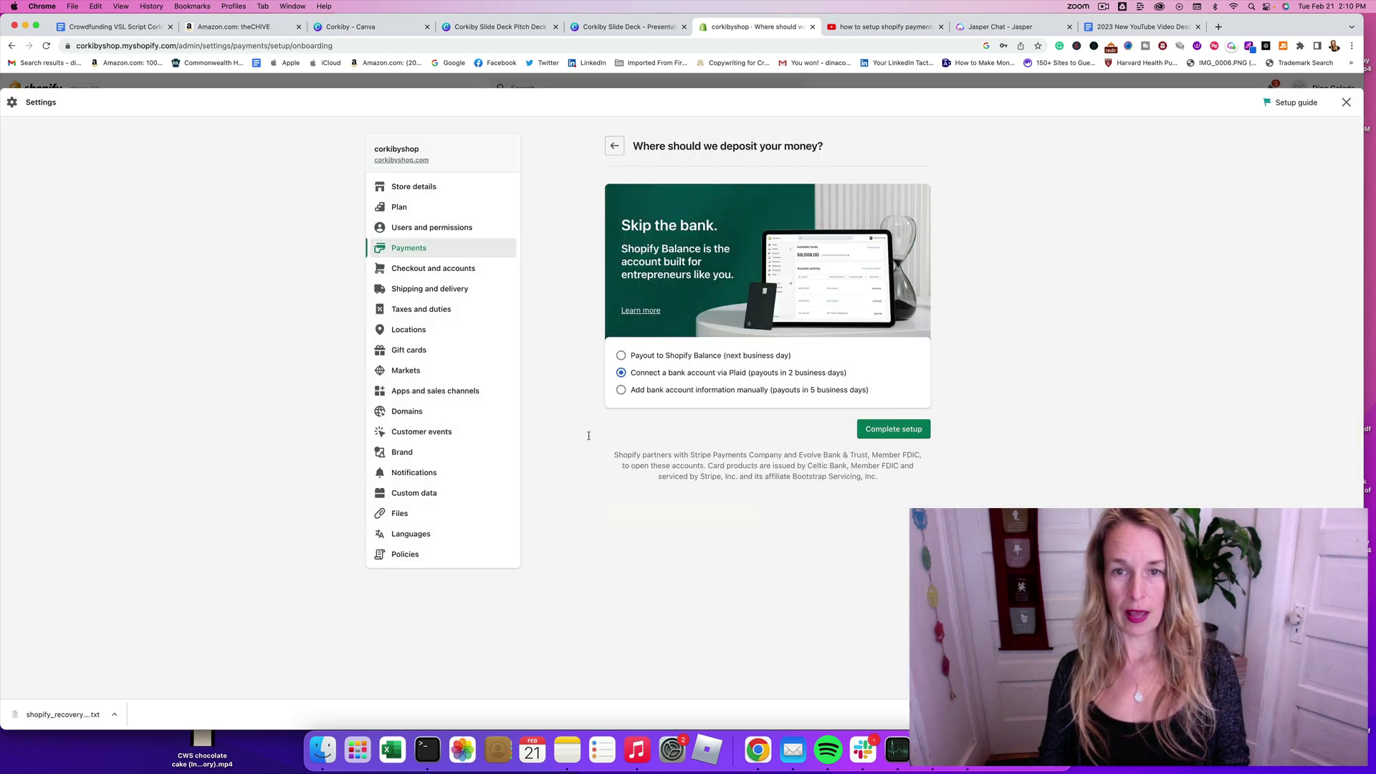
pyautogui.click(614, 146)
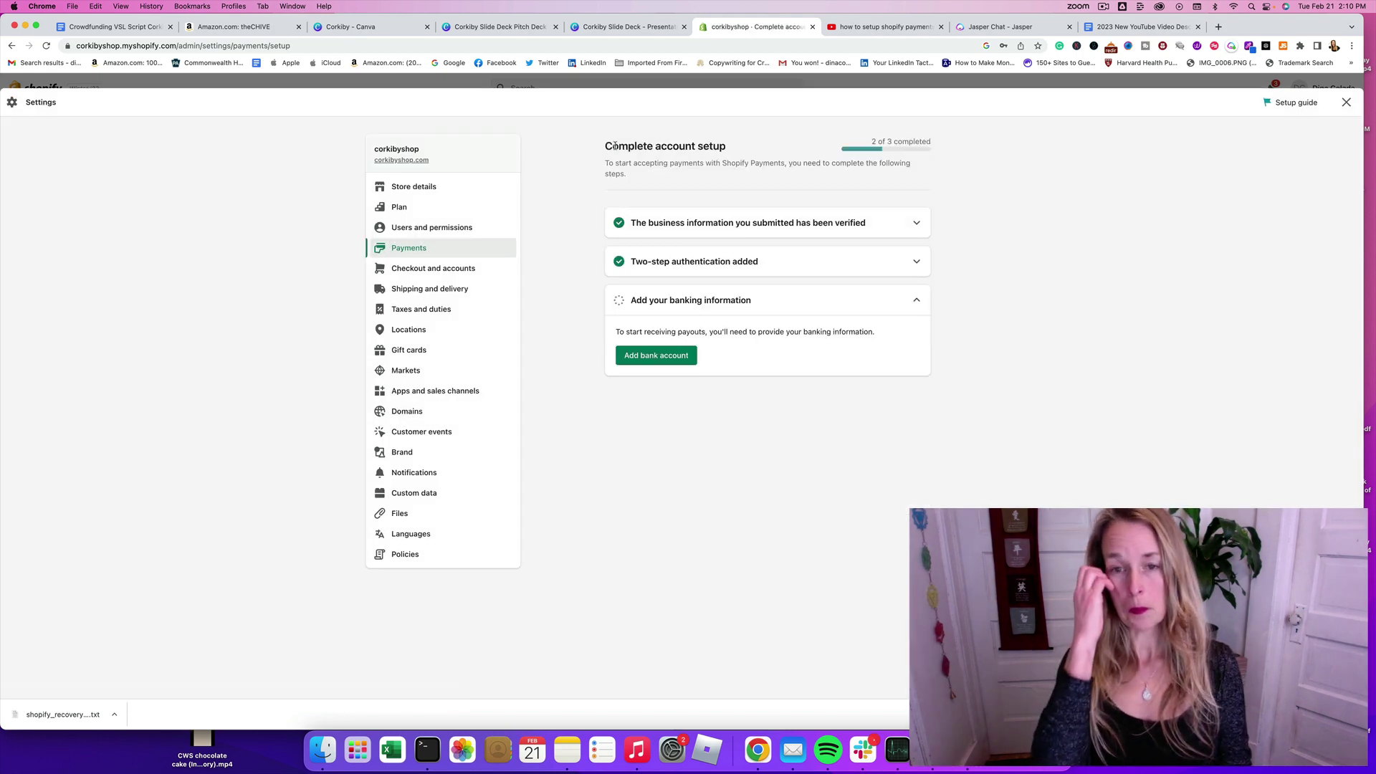
pyautogui.click(663, 356)
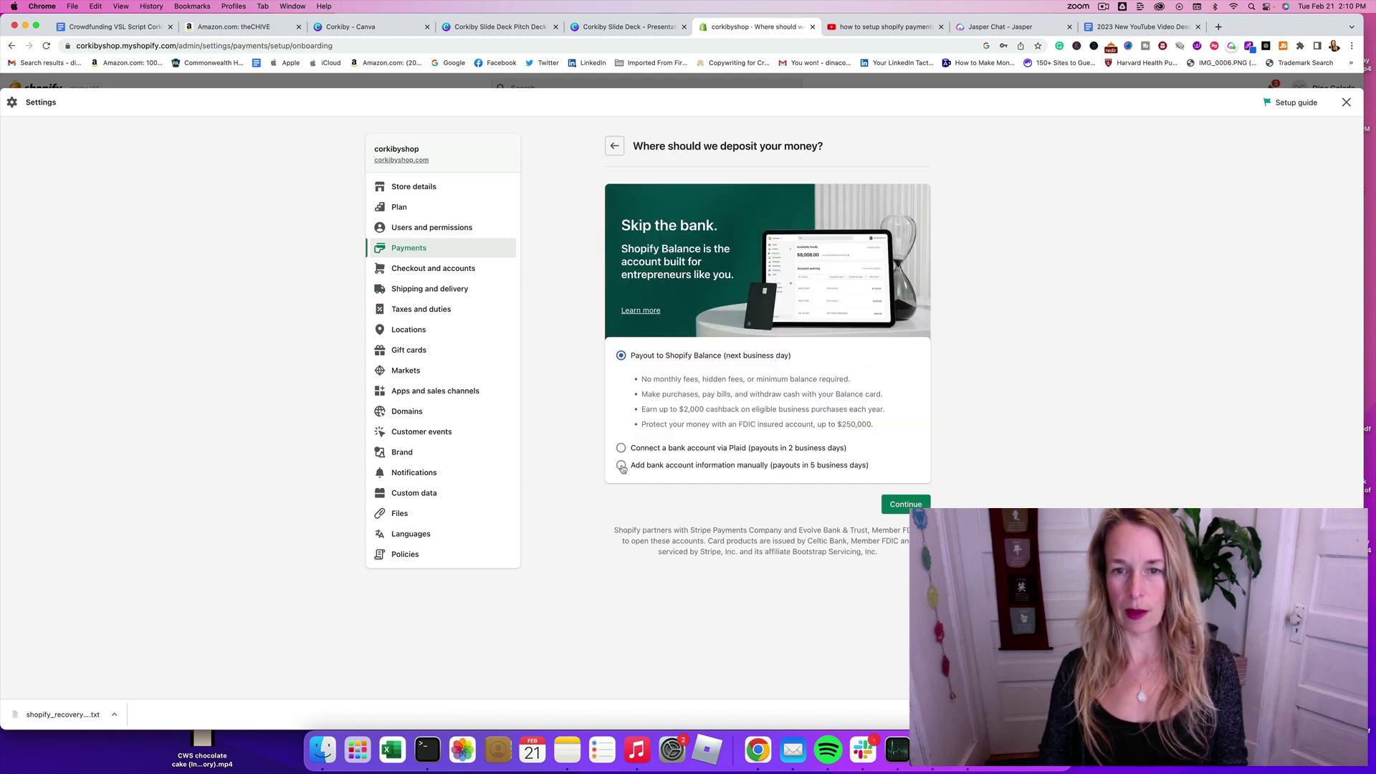
pyautogui.click(621, 466)
# Step: Enter the bank routing number and account number in the manual payout form
pyautogui.click(653, 430)
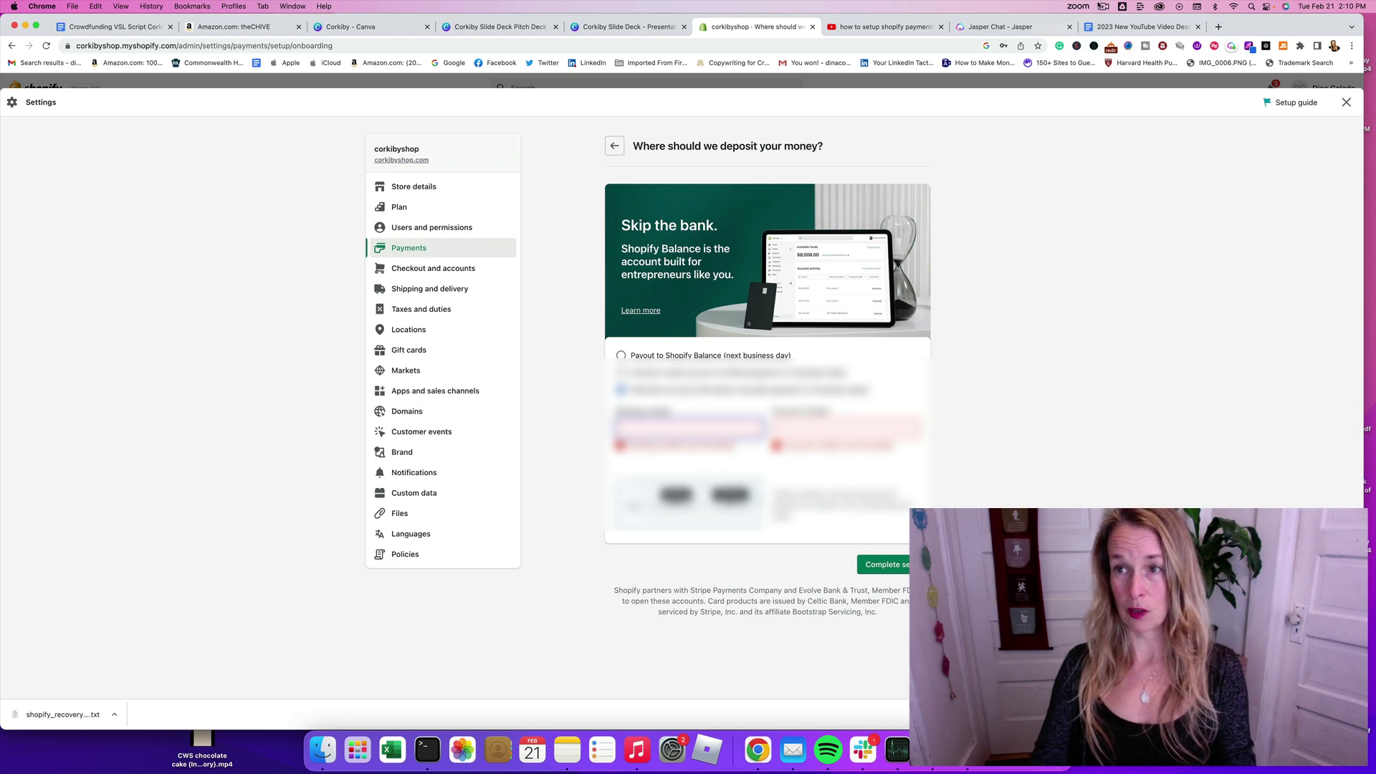
pyautogui.click(1105, 5)
pyautogui.click(1111, 45)
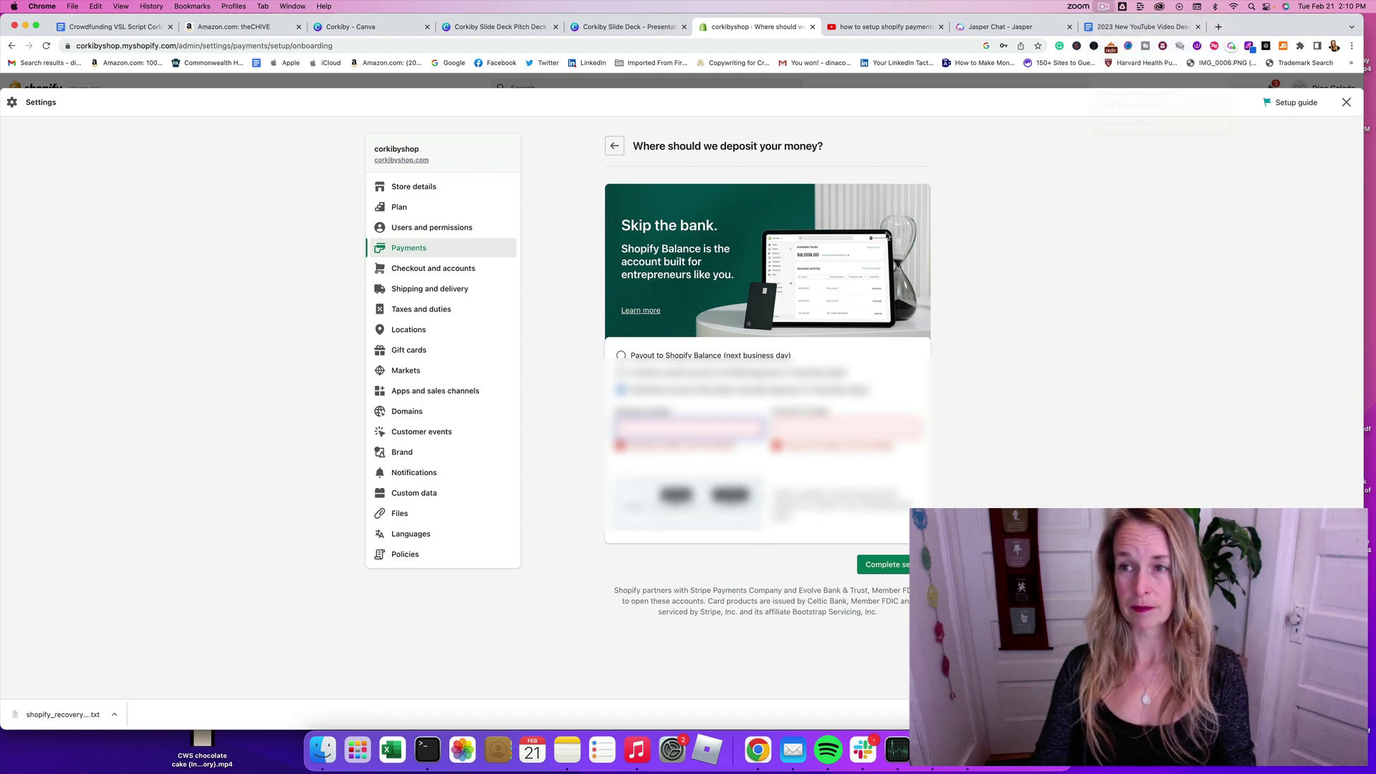
pyautogui.click(636, 429)
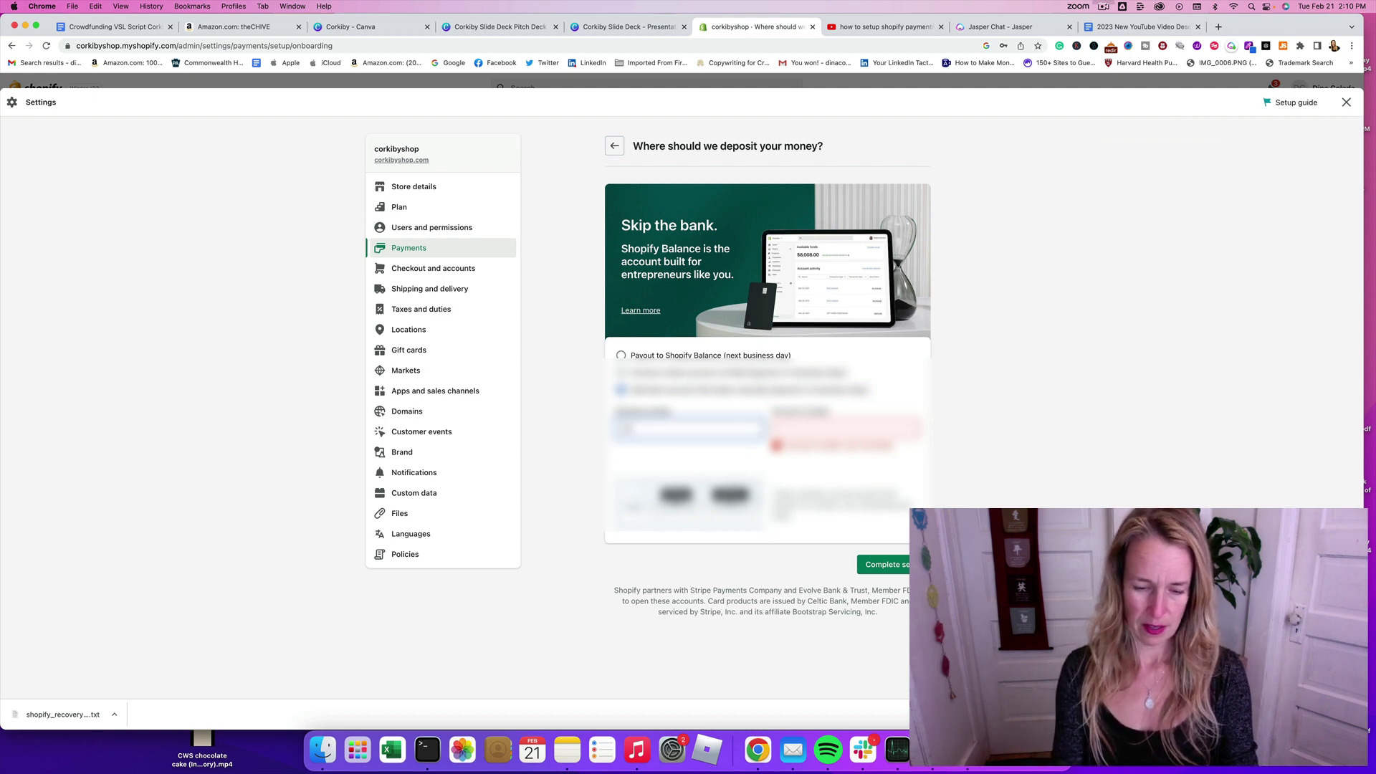
pyautogui.write('0210')
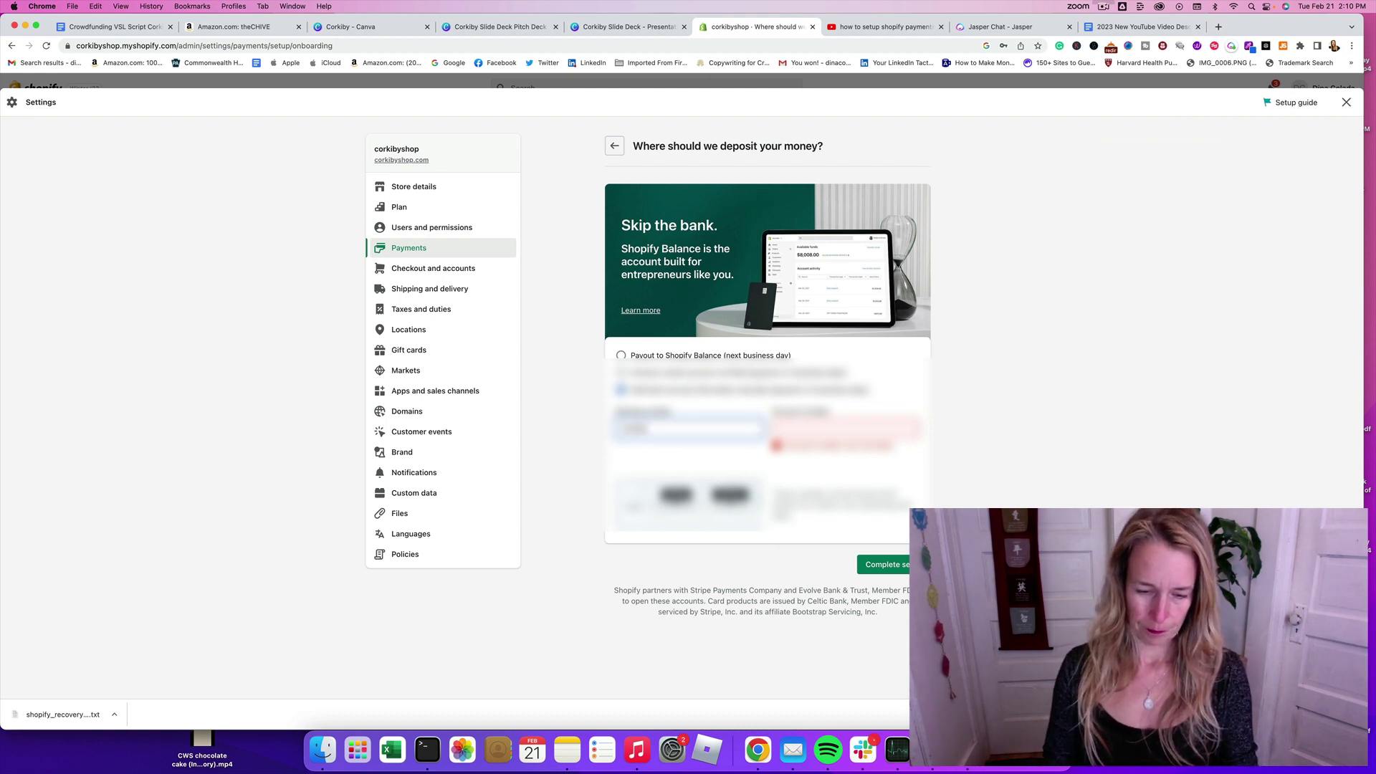
pyautogui.write('00')
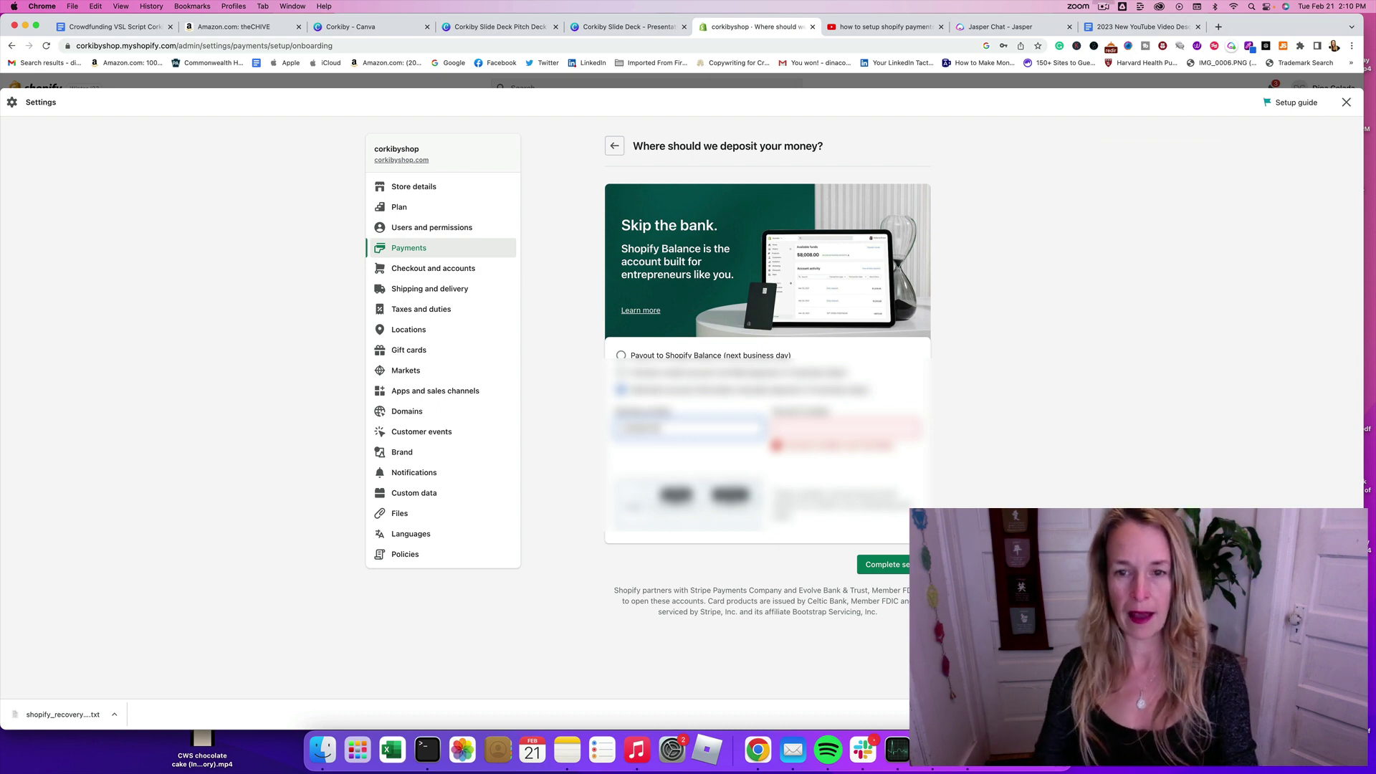
pyautogui.click(804, 434)
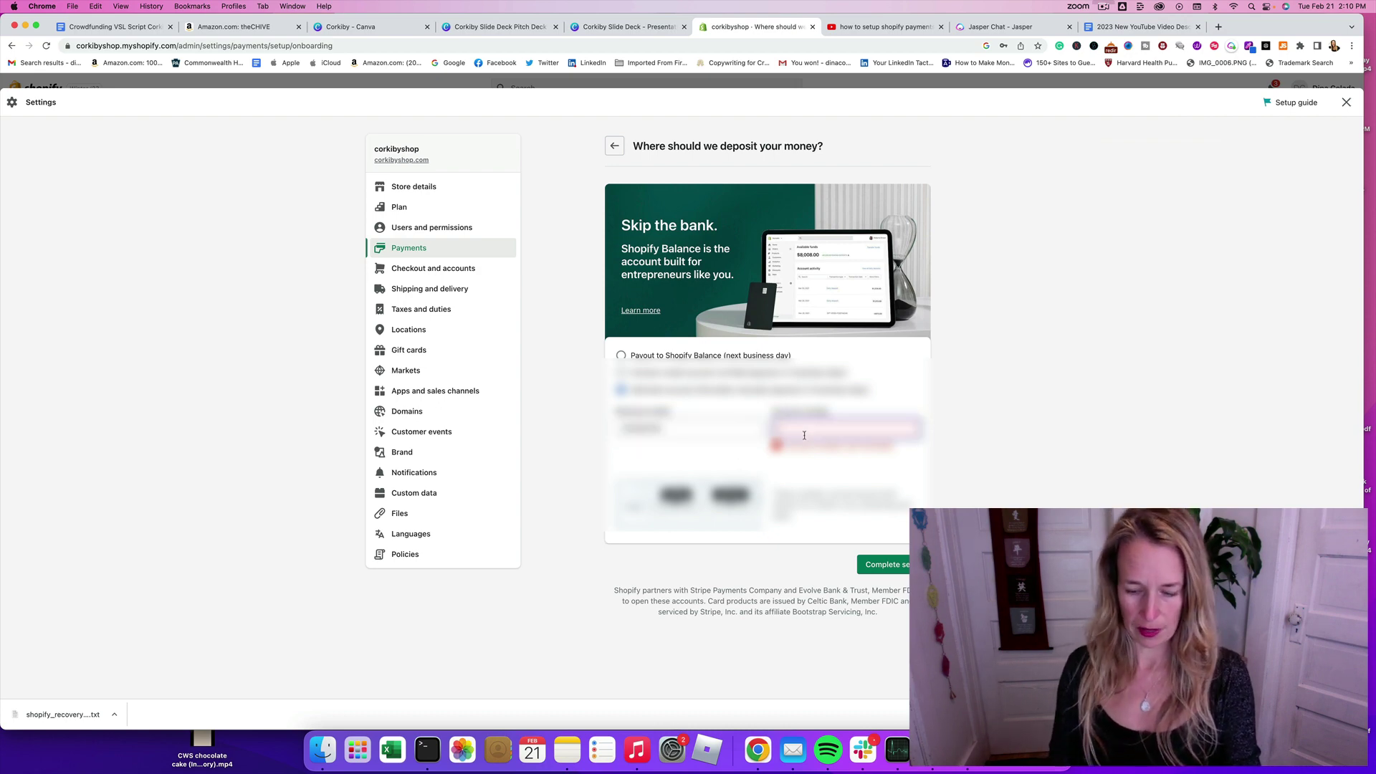
pyautogui.write('00000')
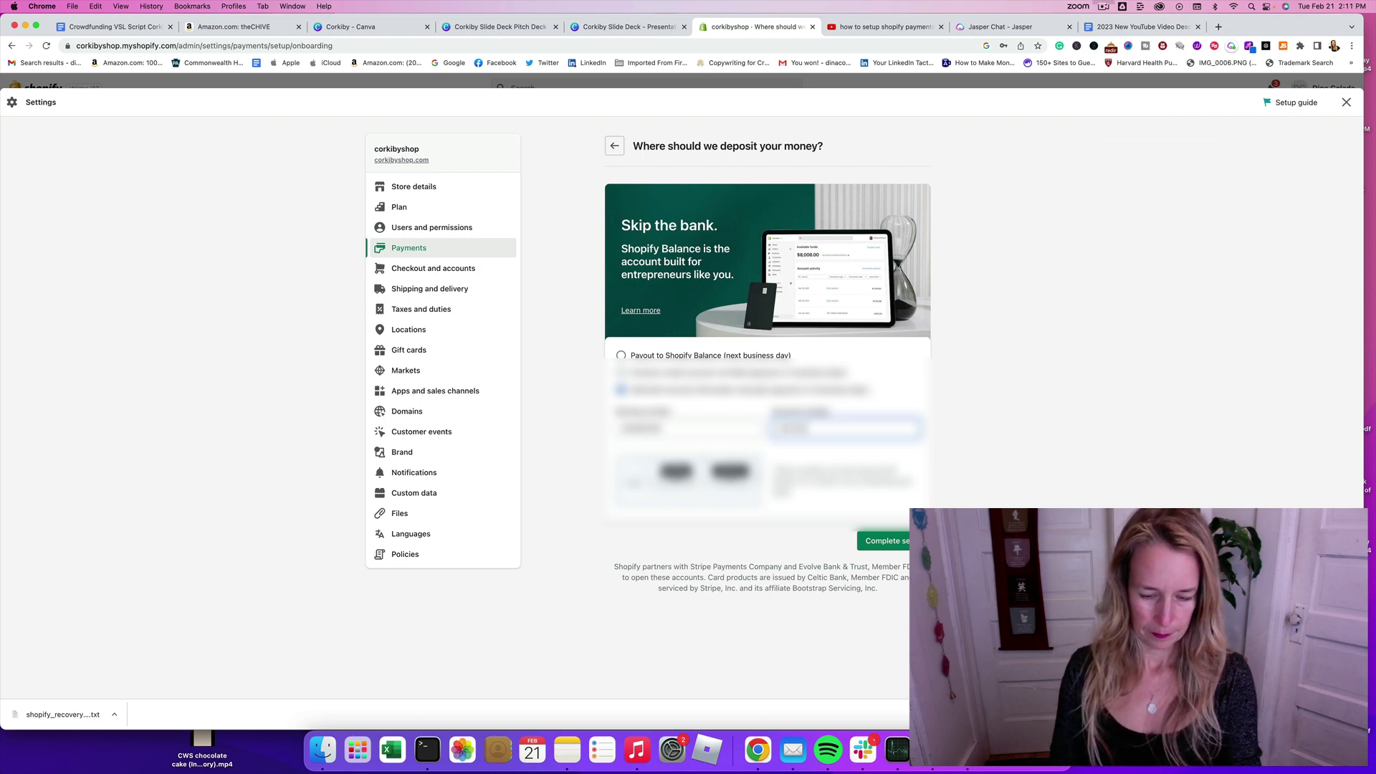
pyautogui.write('0000')
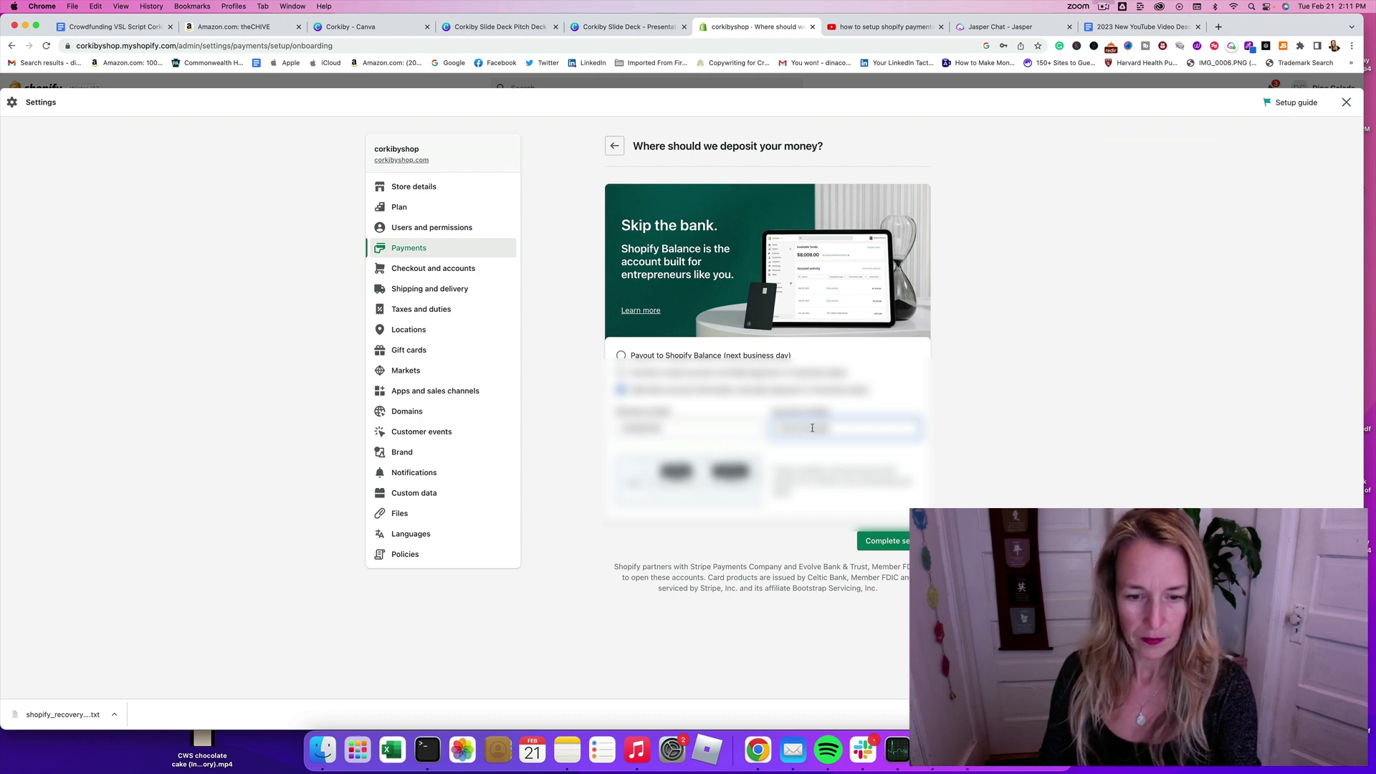
# Step: Save the manually entered bank details with Complete setup, finishing all 3 setup tasks
pyautogui.click(889, 542)
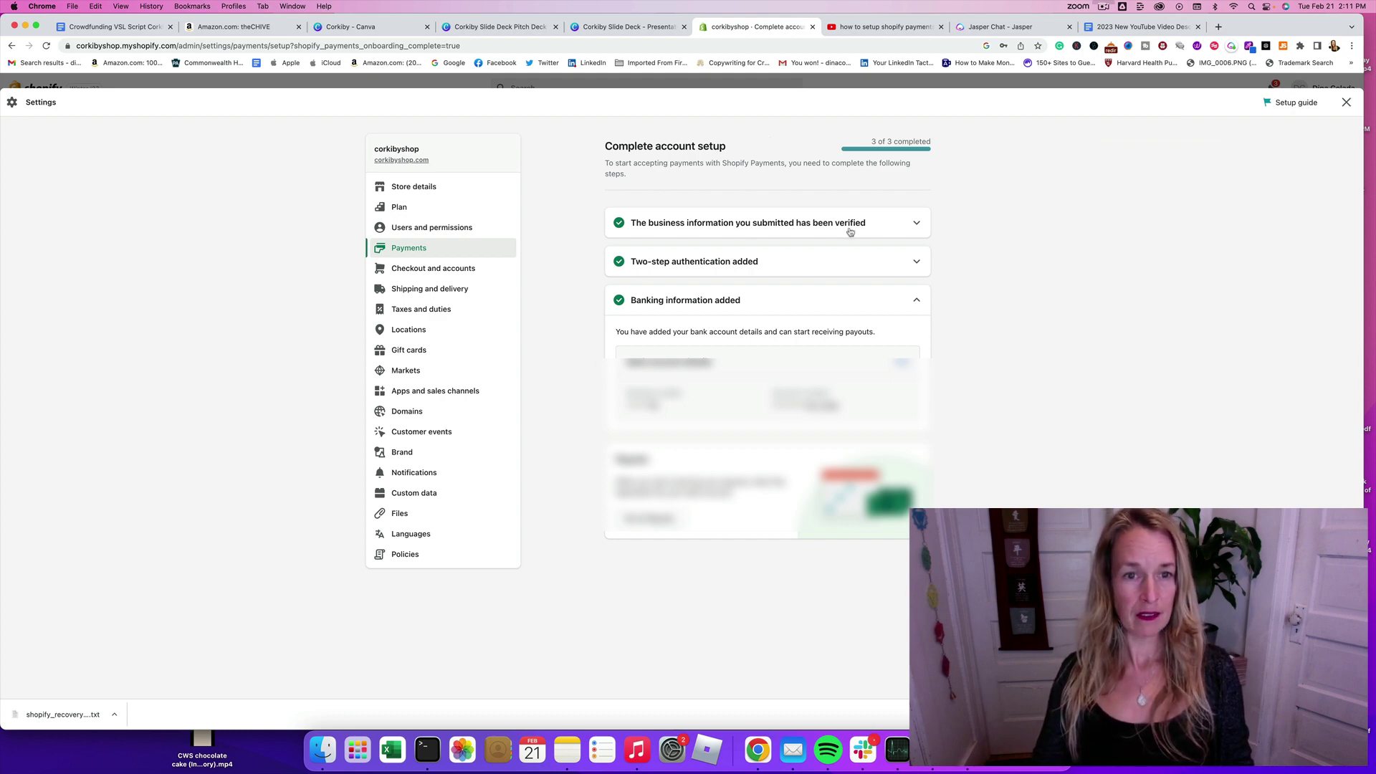
# Step: Open Finances > Payouts from the Payouts link in the banking section
pyautogui.click(652, 524)
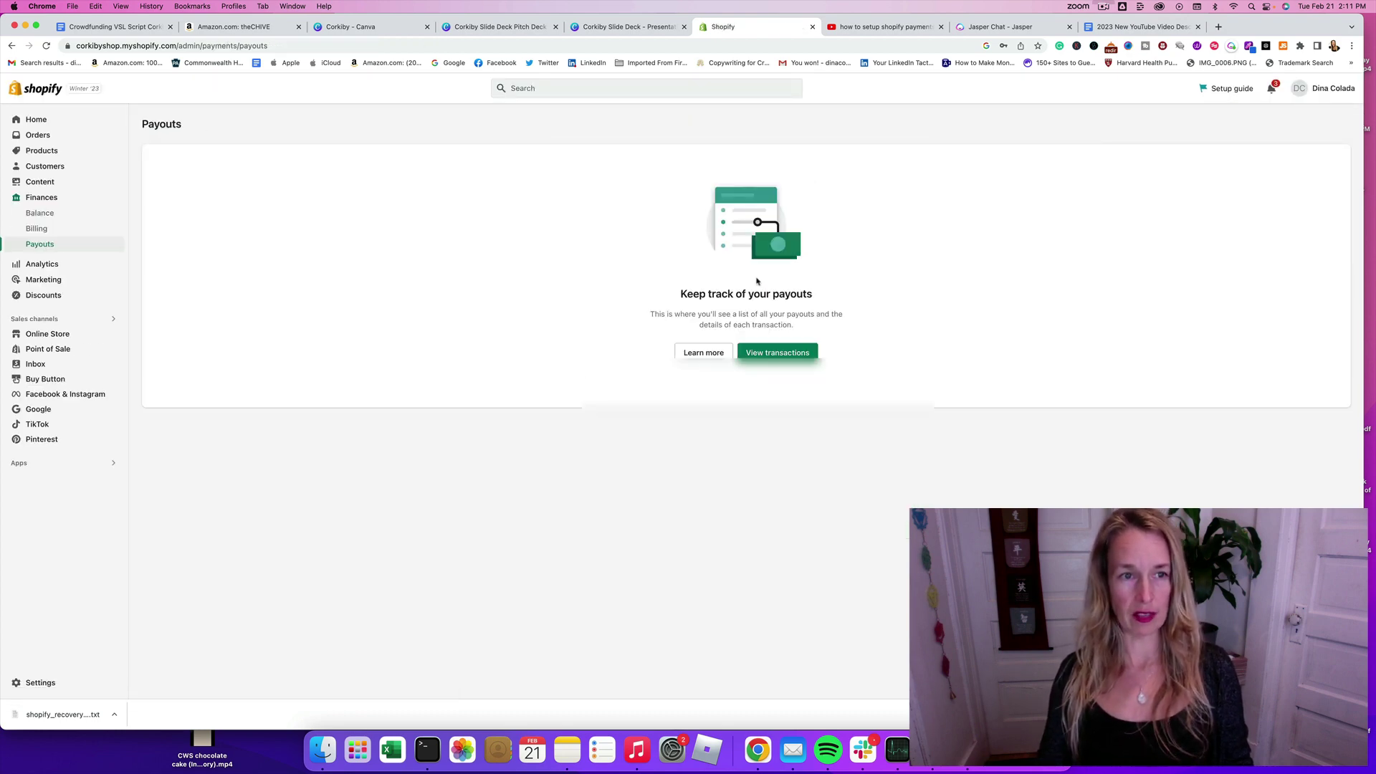